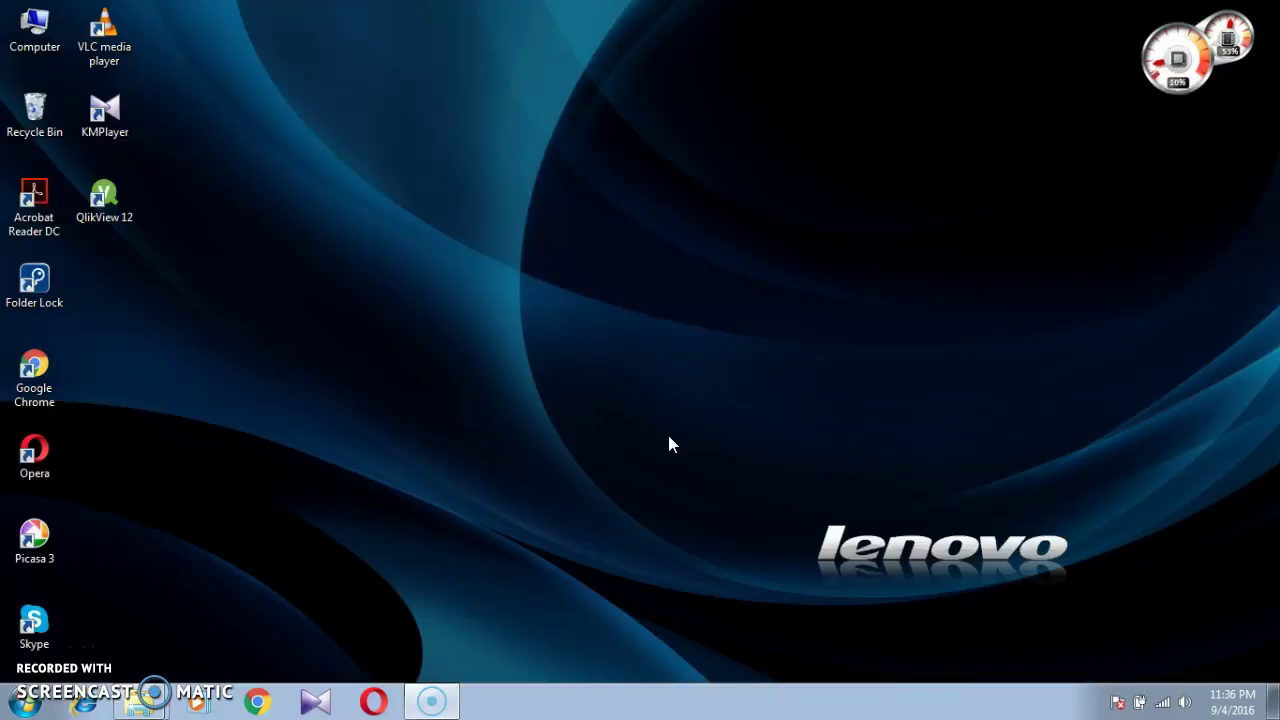
# Step: Launch QlikView 12 in a maximized window and create a blank document without using the Getting Started wizard
pyautogui.doubleClick(112, 199)
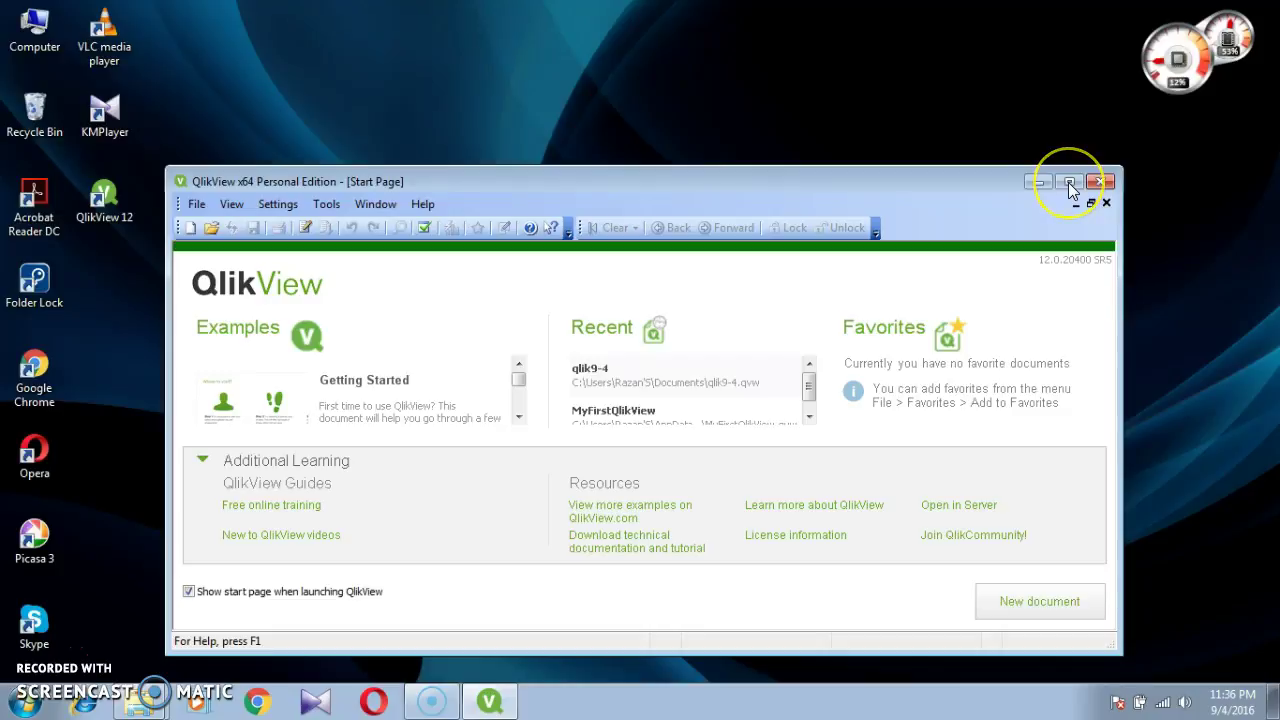
pyautogui.click(1069, 183)
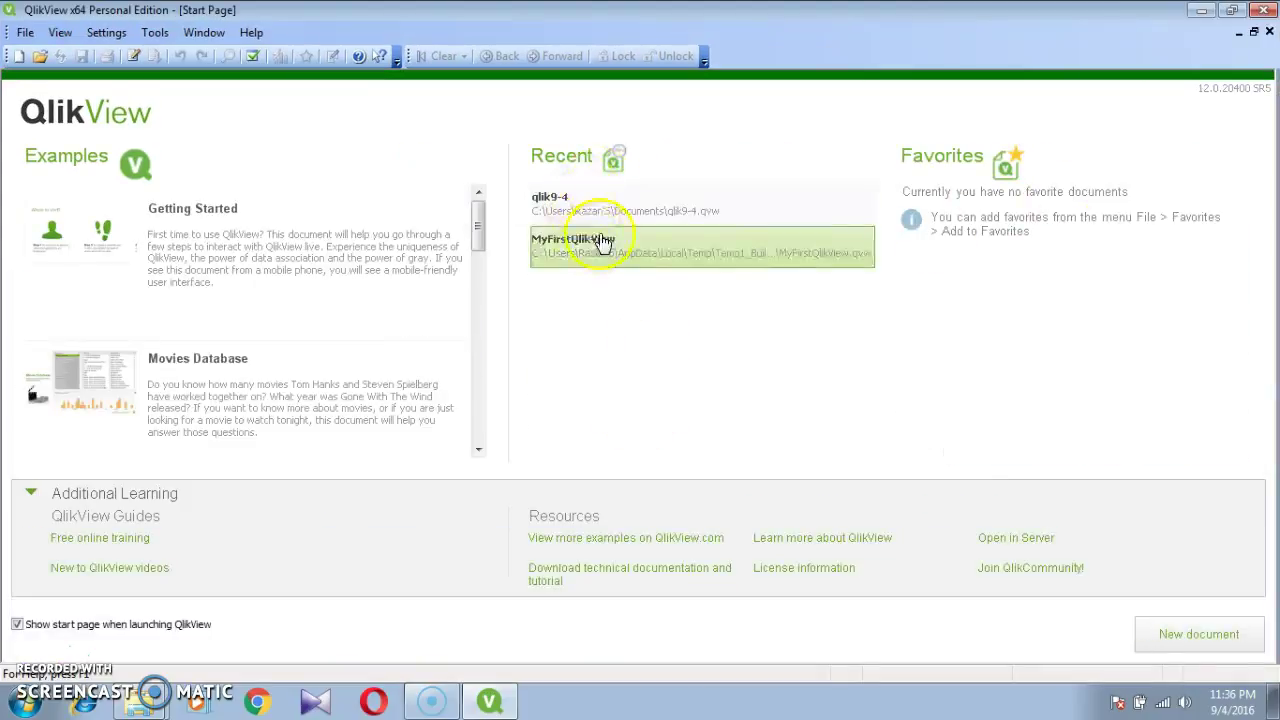
pyautogui.click(19, 56)
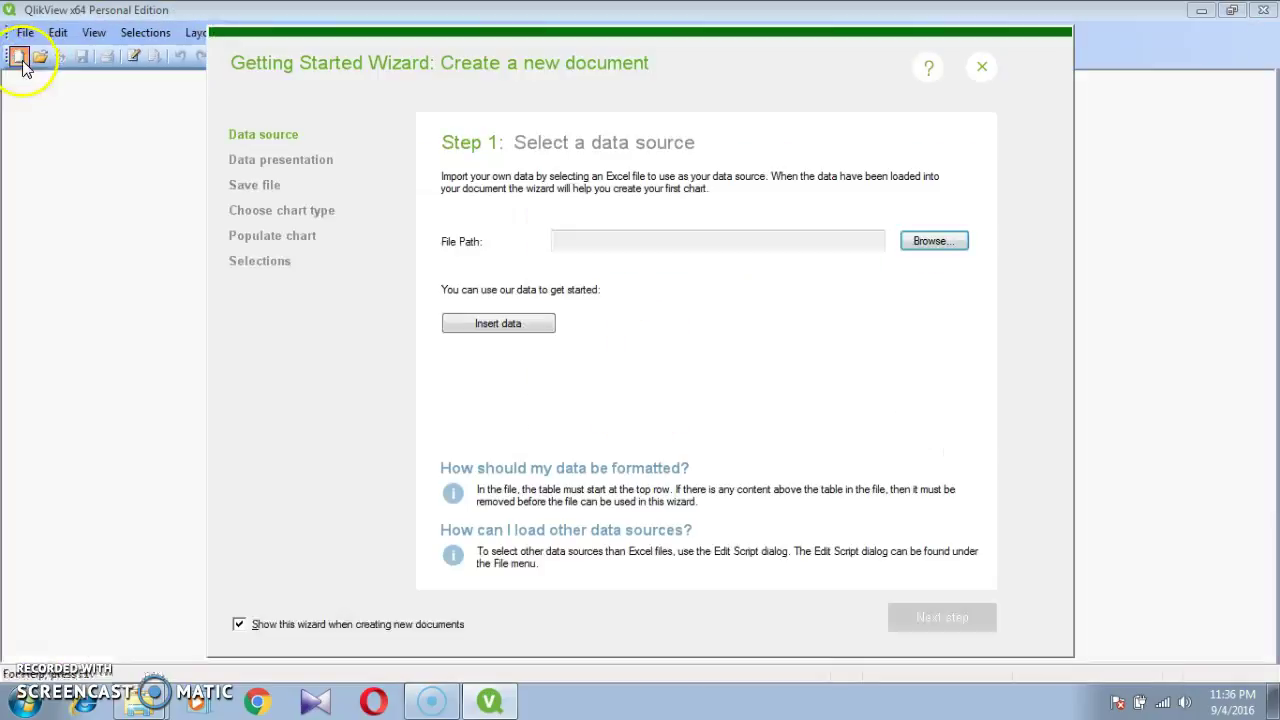
pyautogui.click(982, 67)
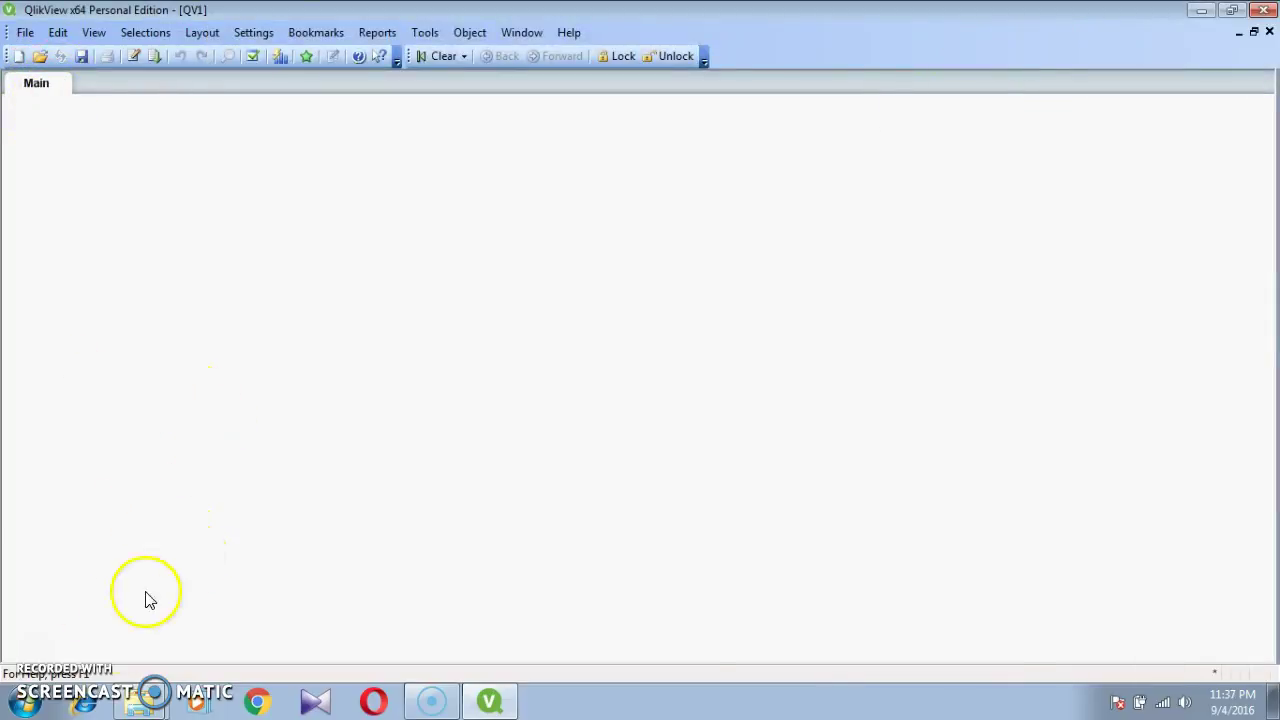
# Step: Open the document's load script for editing and add a script tab named DOUGHNUT CHART
pyautogui.click(25, 32)
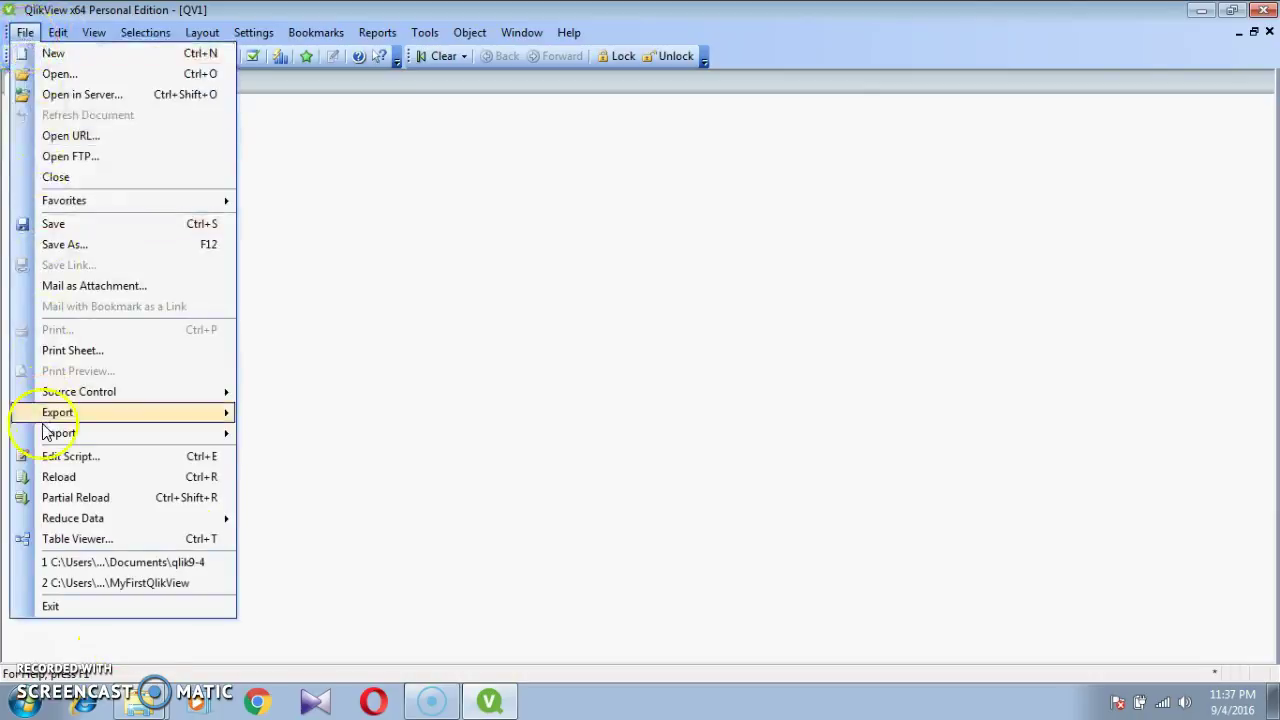
pyautogui.click(62, 458)
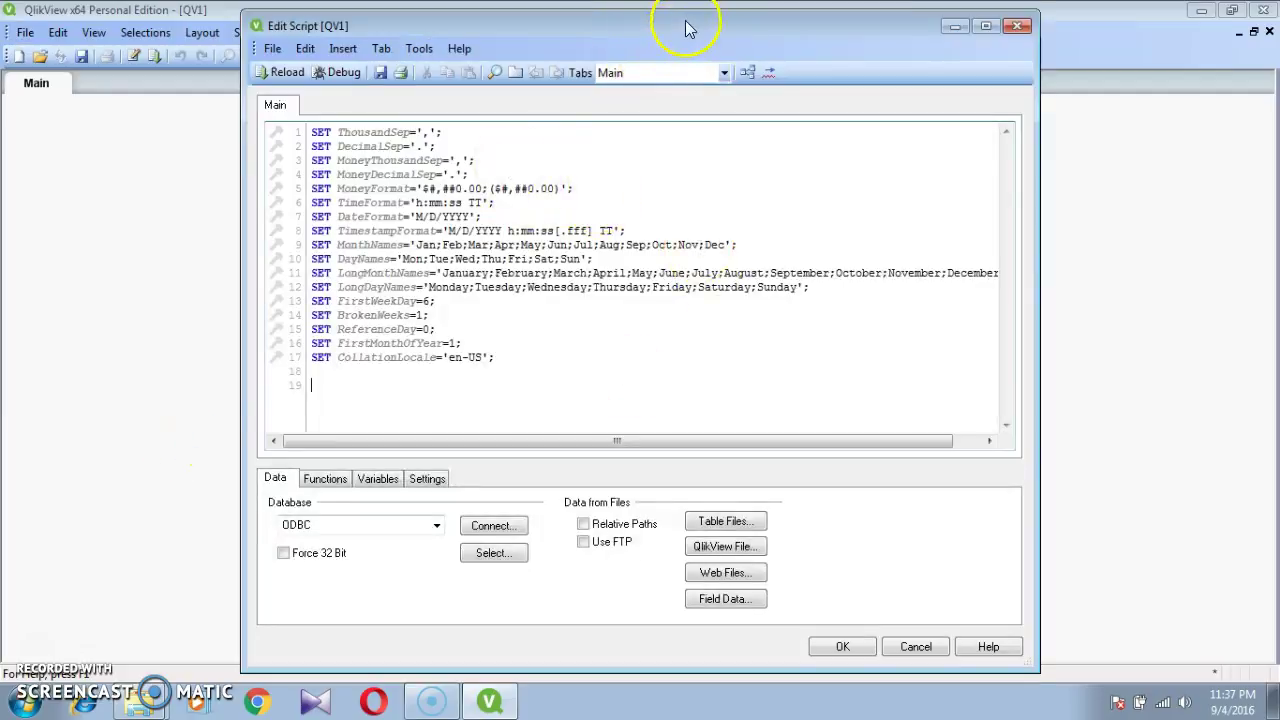
pyautogui.moveTo(687, 28); pyautogui.dragTo(634, 25)
pyautogui.click(203, 22)
pyautogui.click(268, 33)
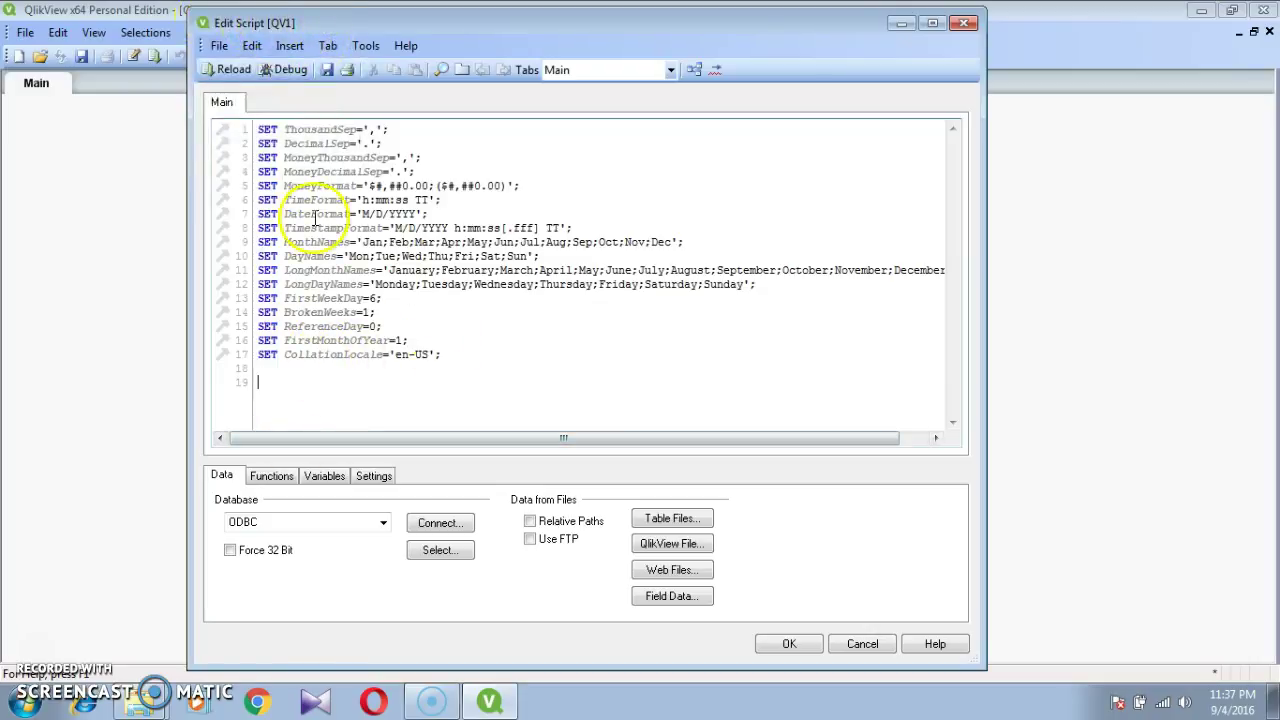
pyautogui.click(460, 70)
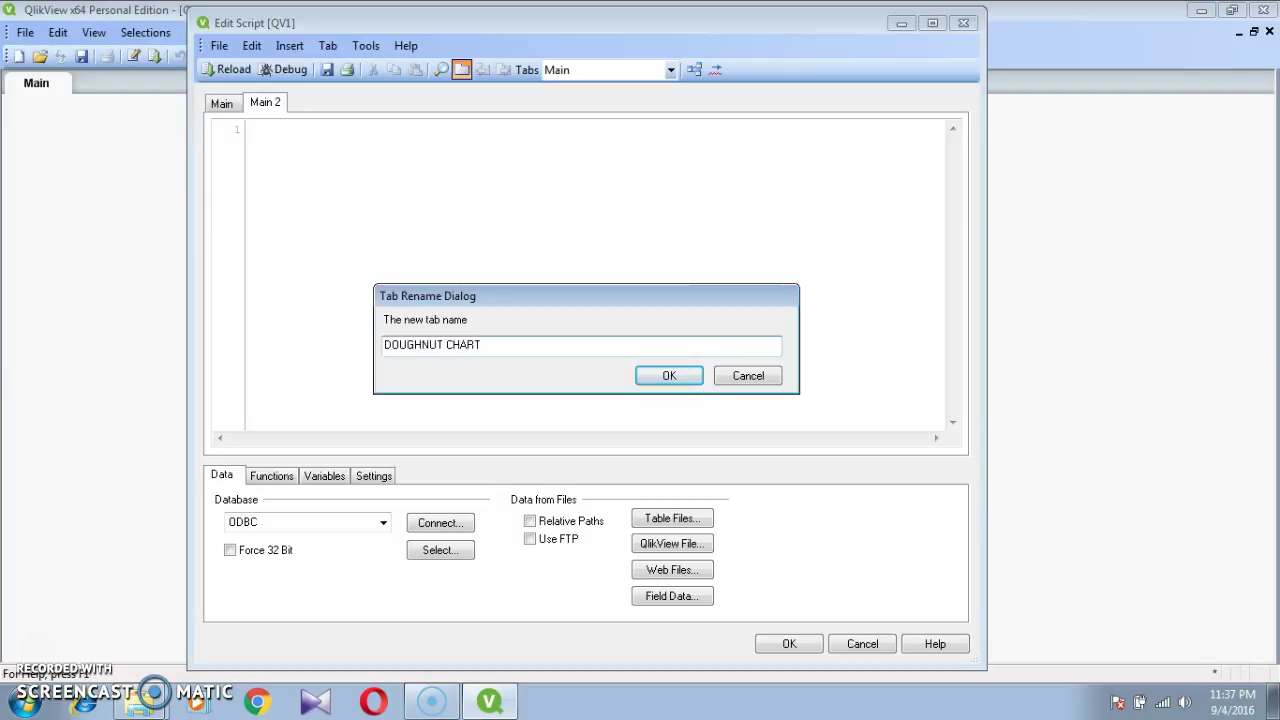
pyautogui.click(674, 373)
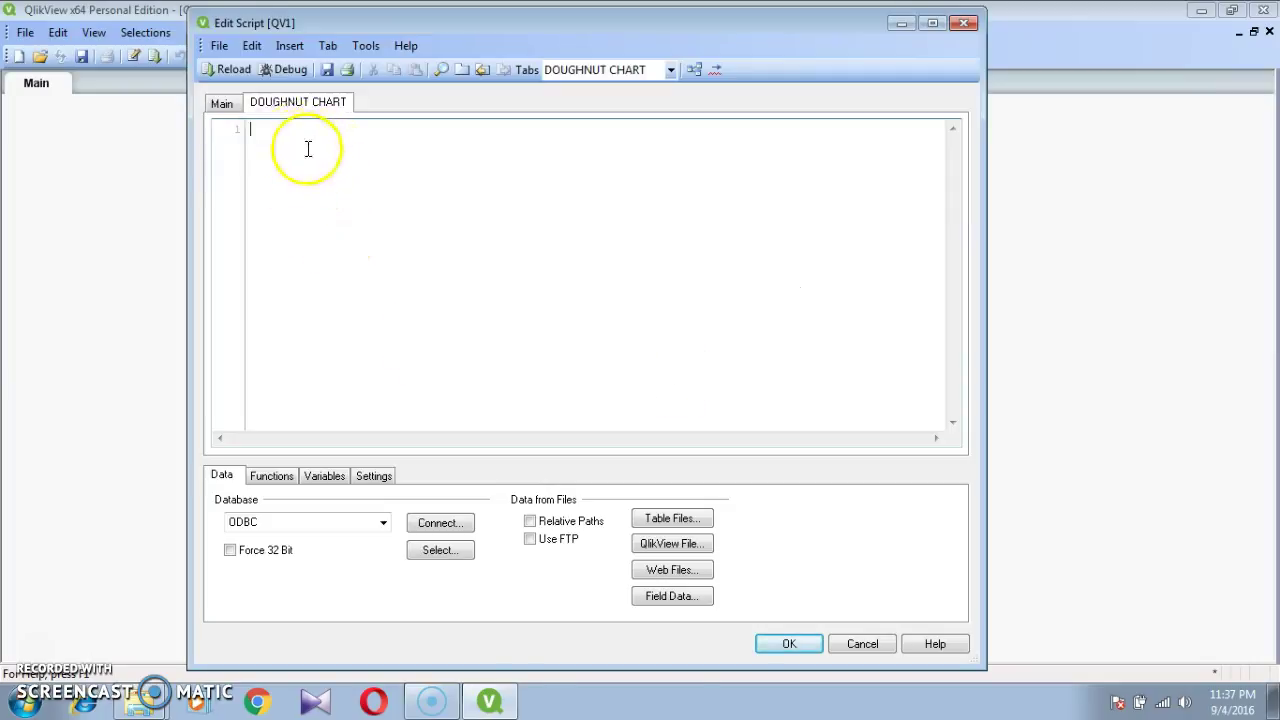
# Step: Add a load statement for the Orders table of the SuperStoreExcel file, using embedded labels as field names
pyautogui.click(688, 520)
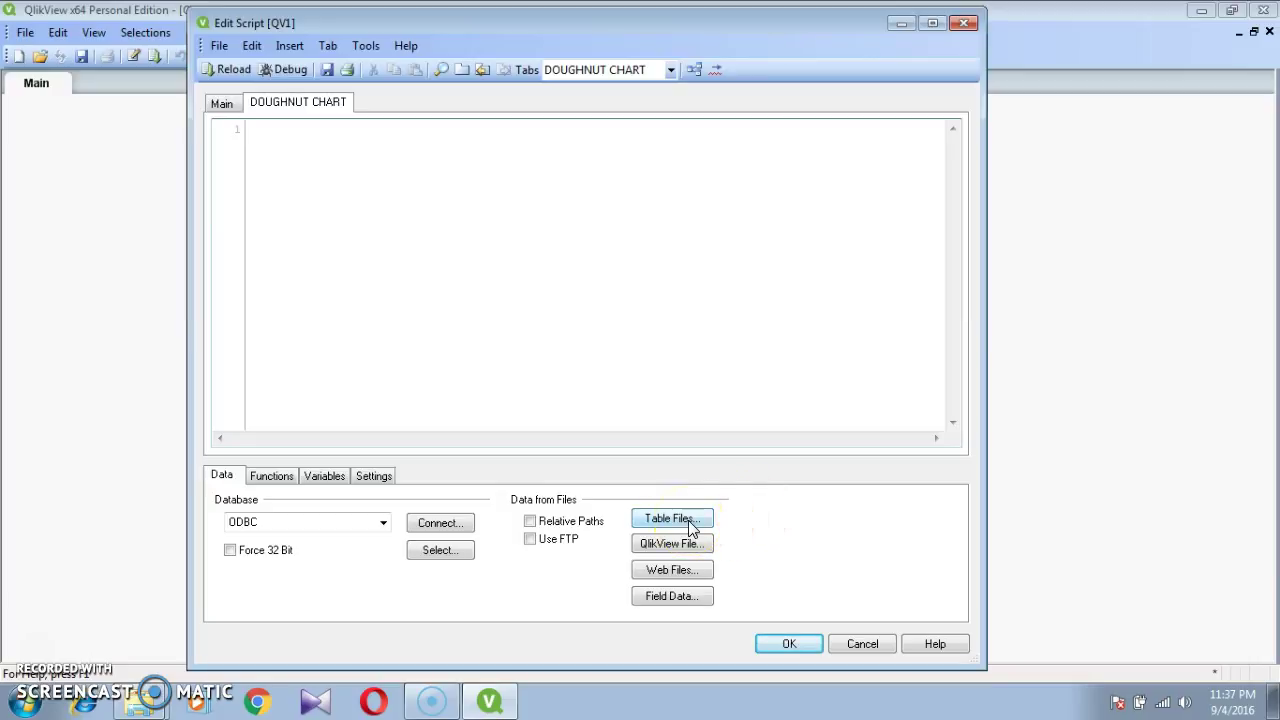
pyautogui.click(679, 519)
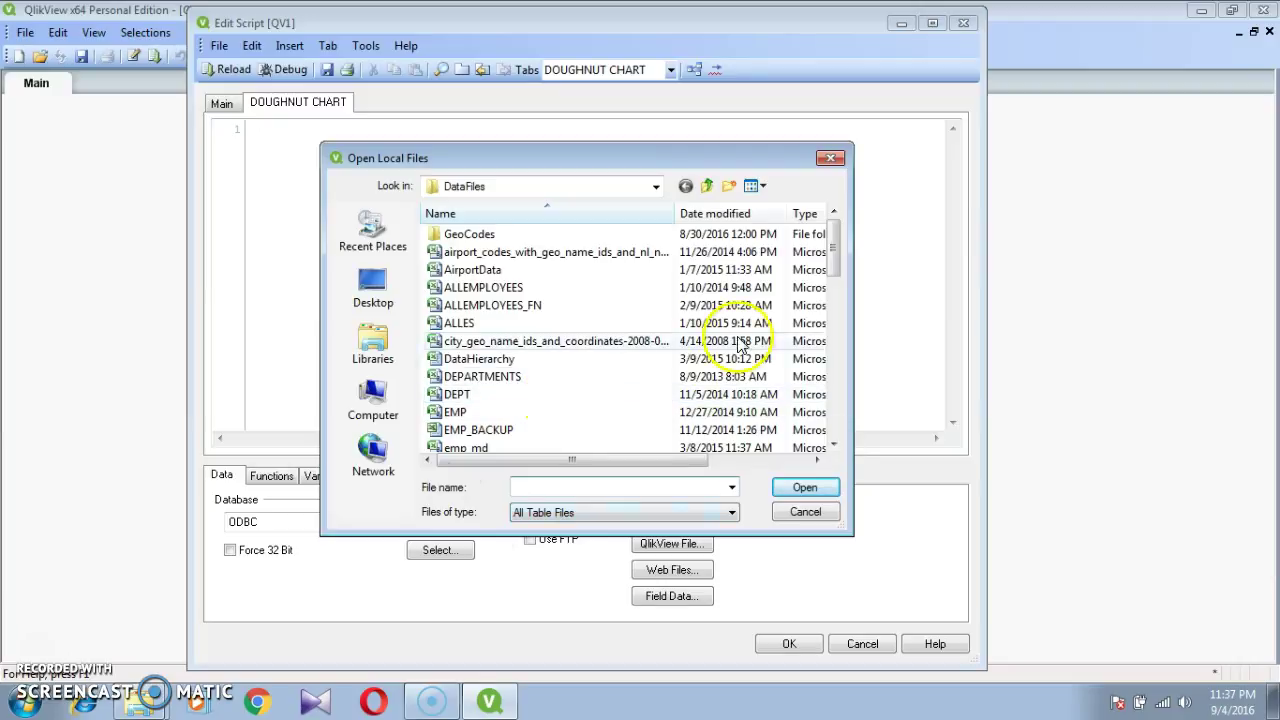
pyautogui.moveTo(832, 258); pyautogui.dragTo(834, 418)
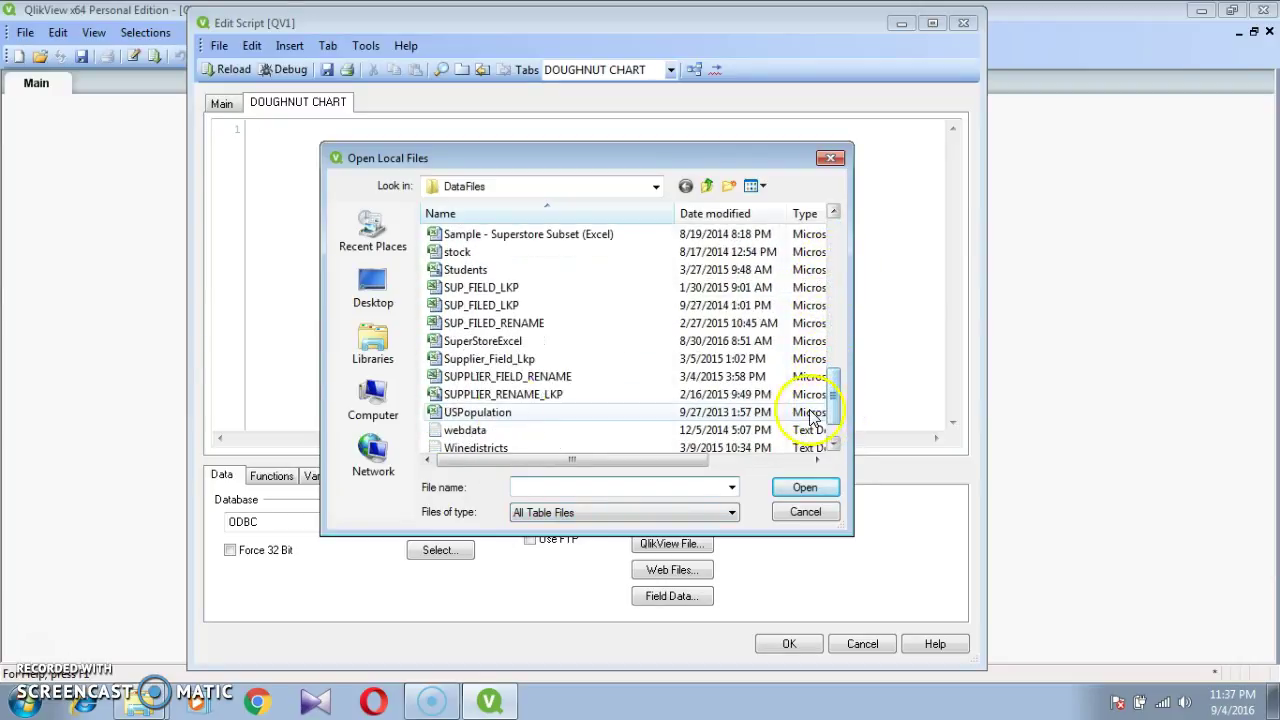
pyautogui.click(485, 341)
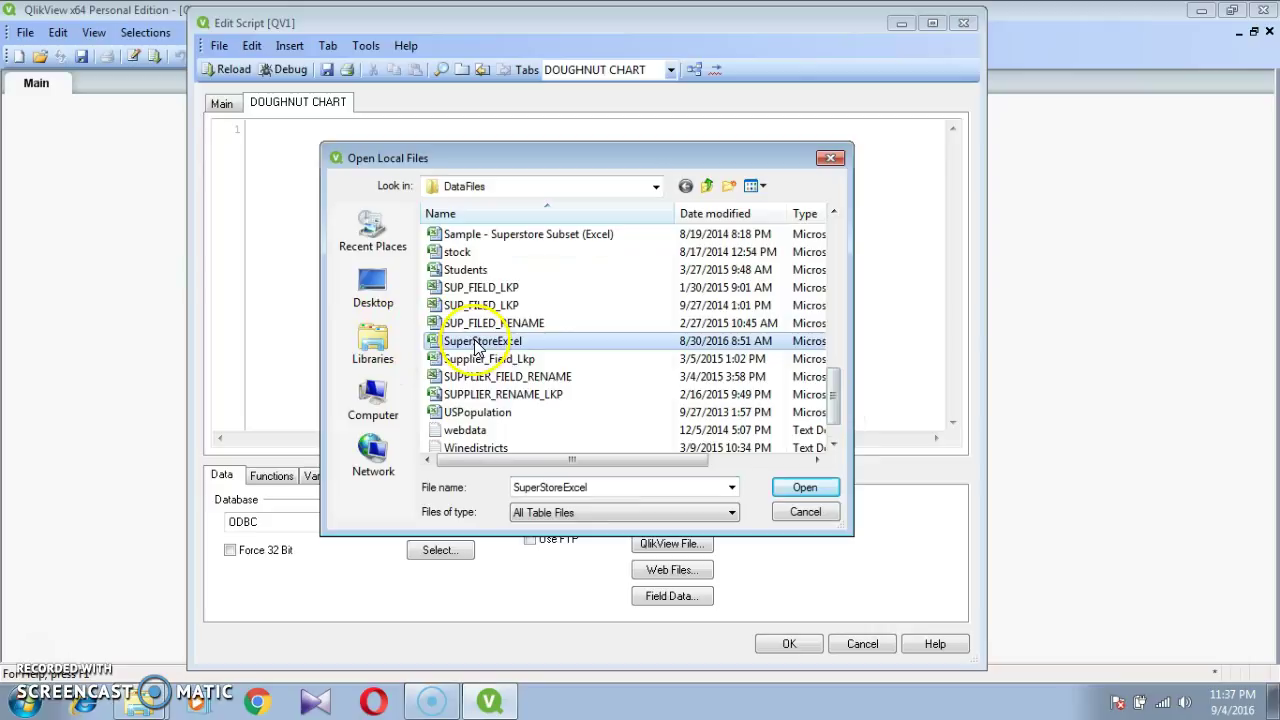
pyautogui.click(797, 488)
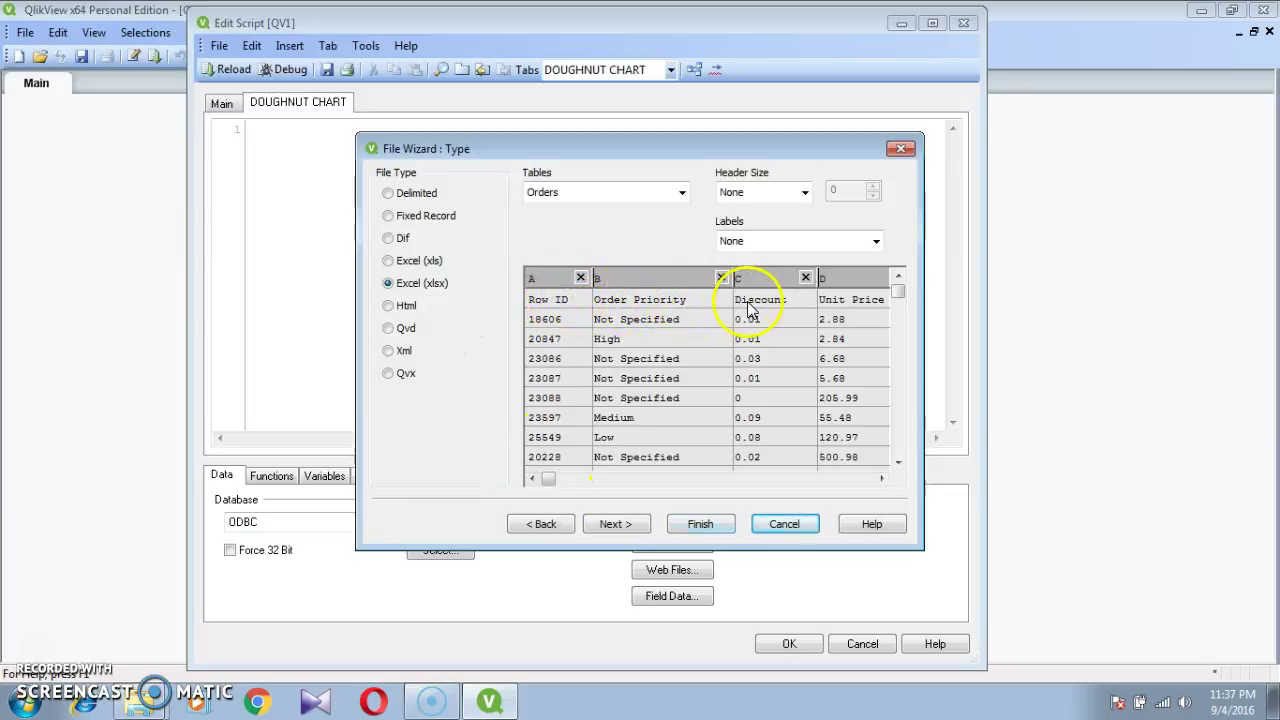
pyautogui.click(858, 247)
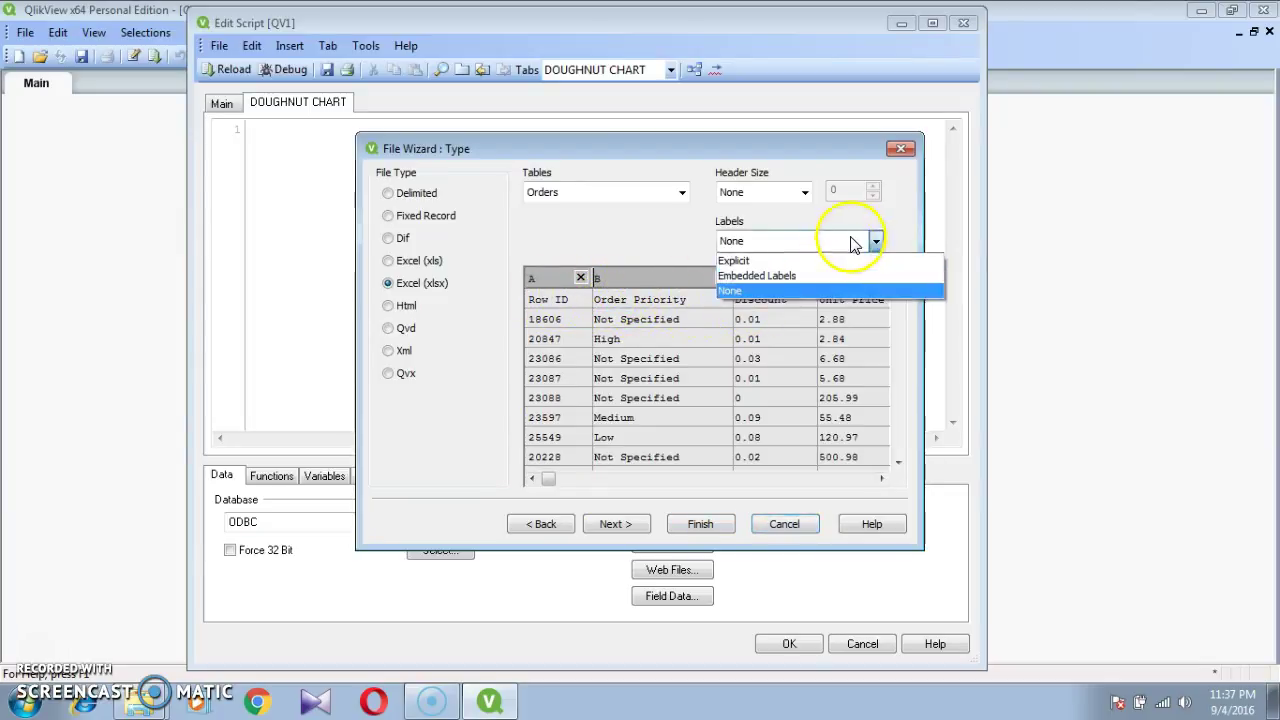
pyautogui.click(777, 275)
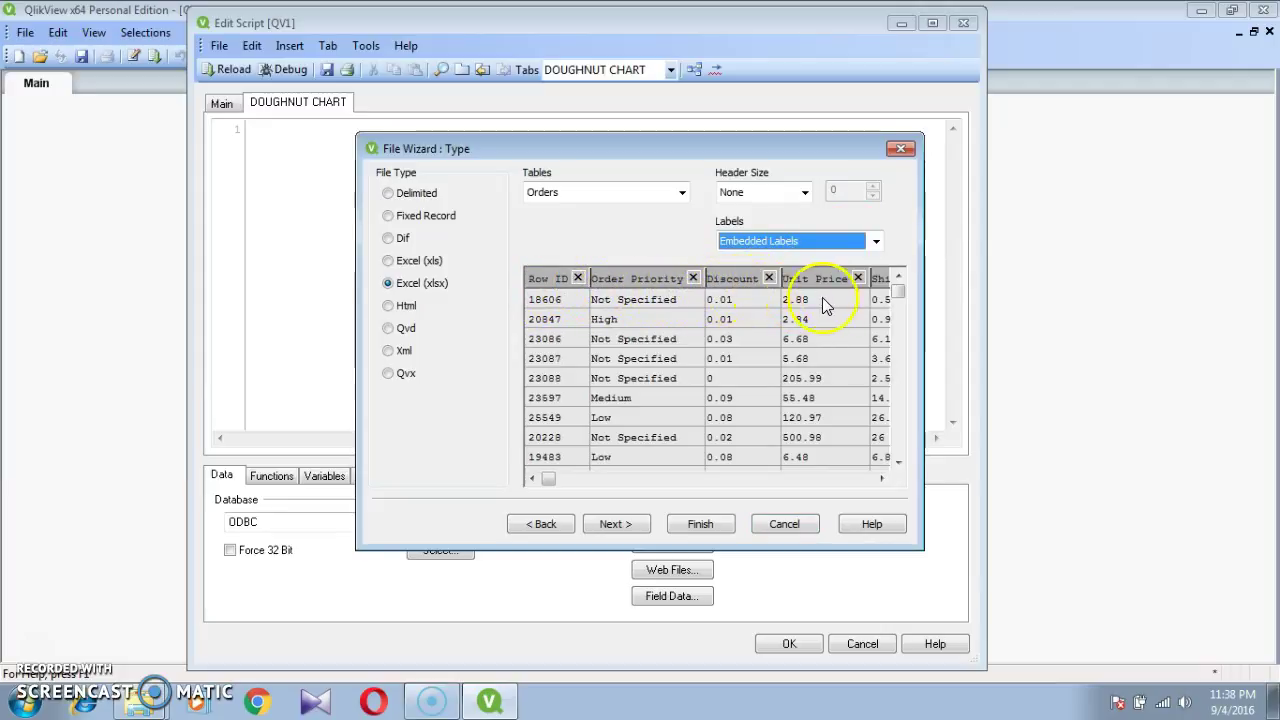
pyautogui.click(699, 523)
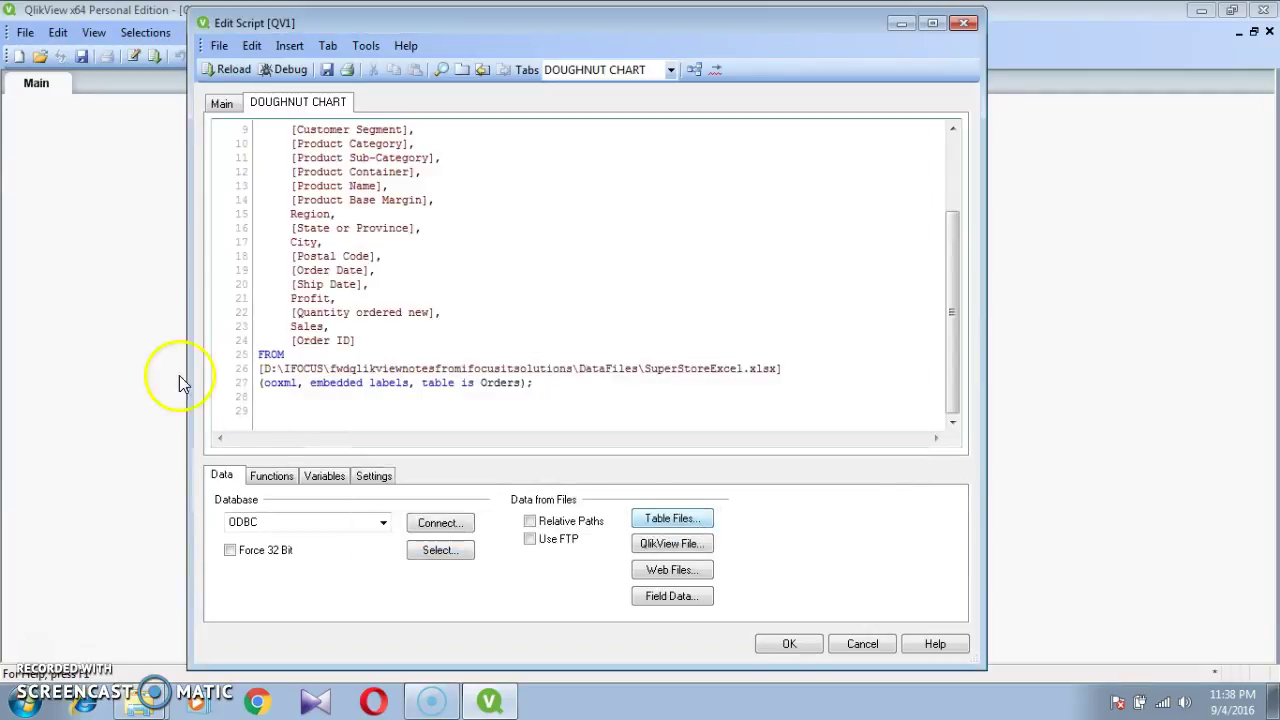
# Step: Insert the table label SUPER: on its own line above the LOAD statement
pyautogui.scroll(-3, 430, 210)
pyautogui.scroll(3, 400, 223)
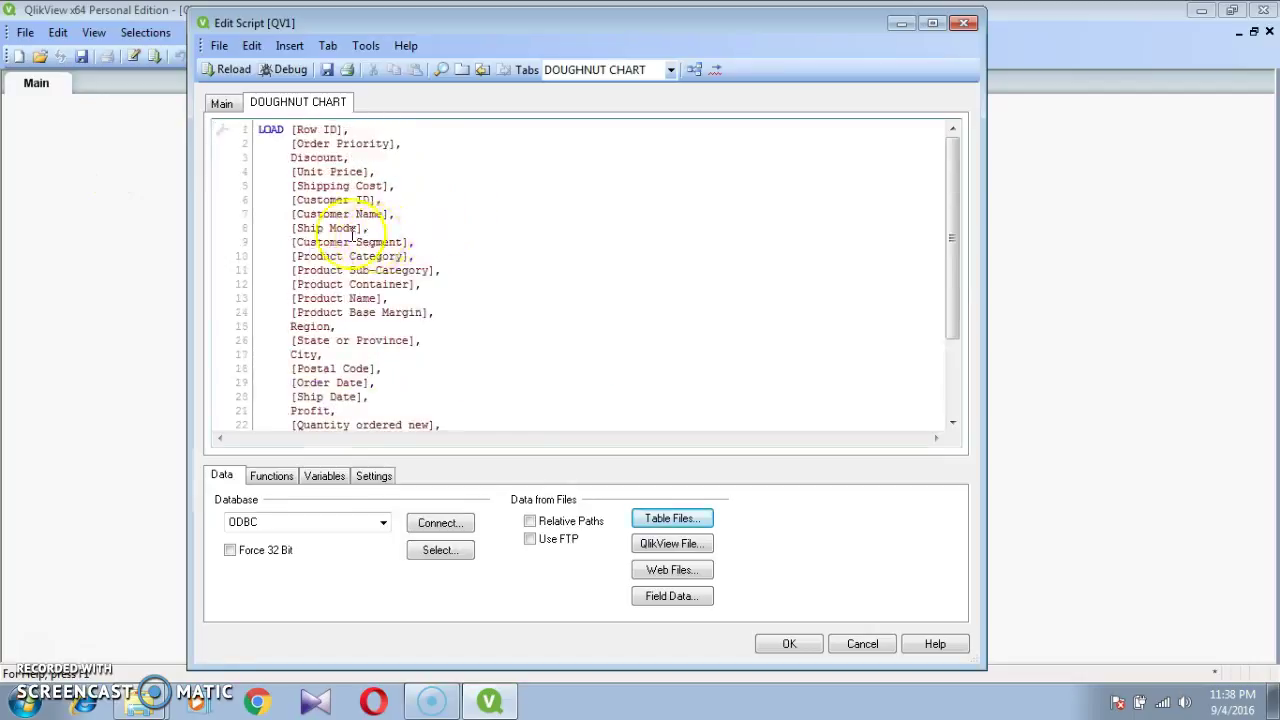
pyautogui.click(258, 129)
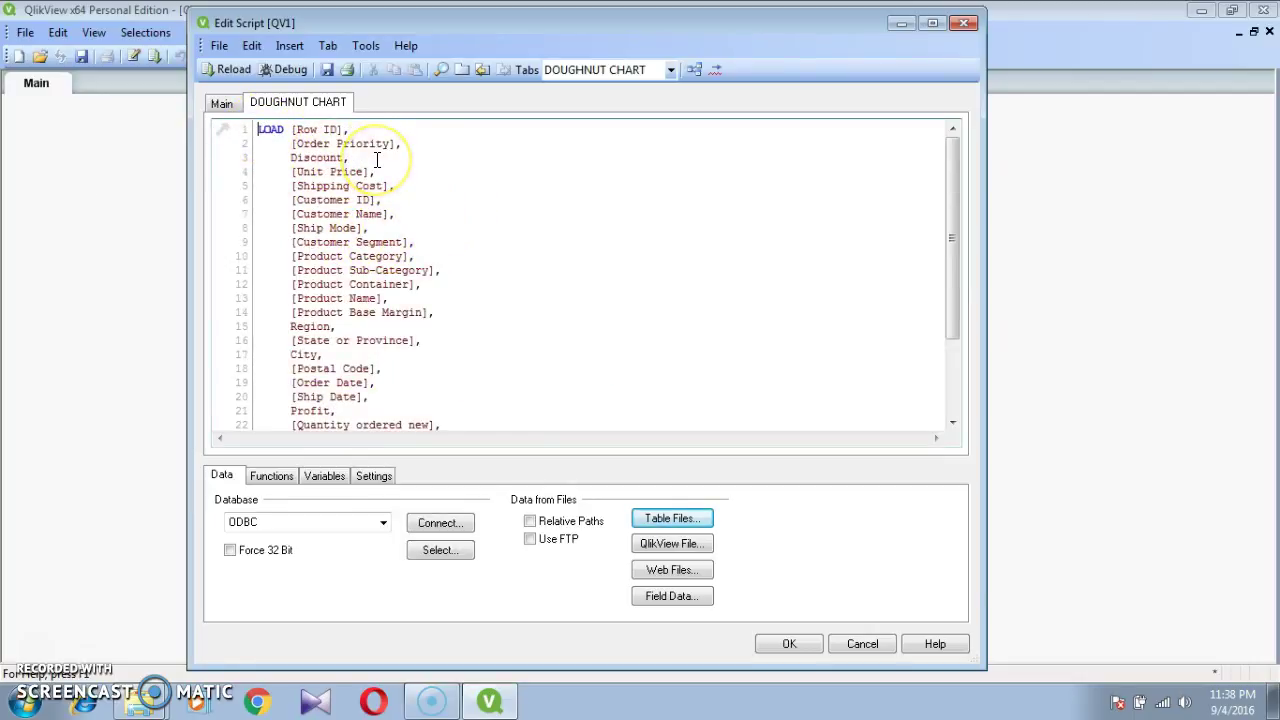
pyautogui.press('Return')
pyautogui.press('Return')
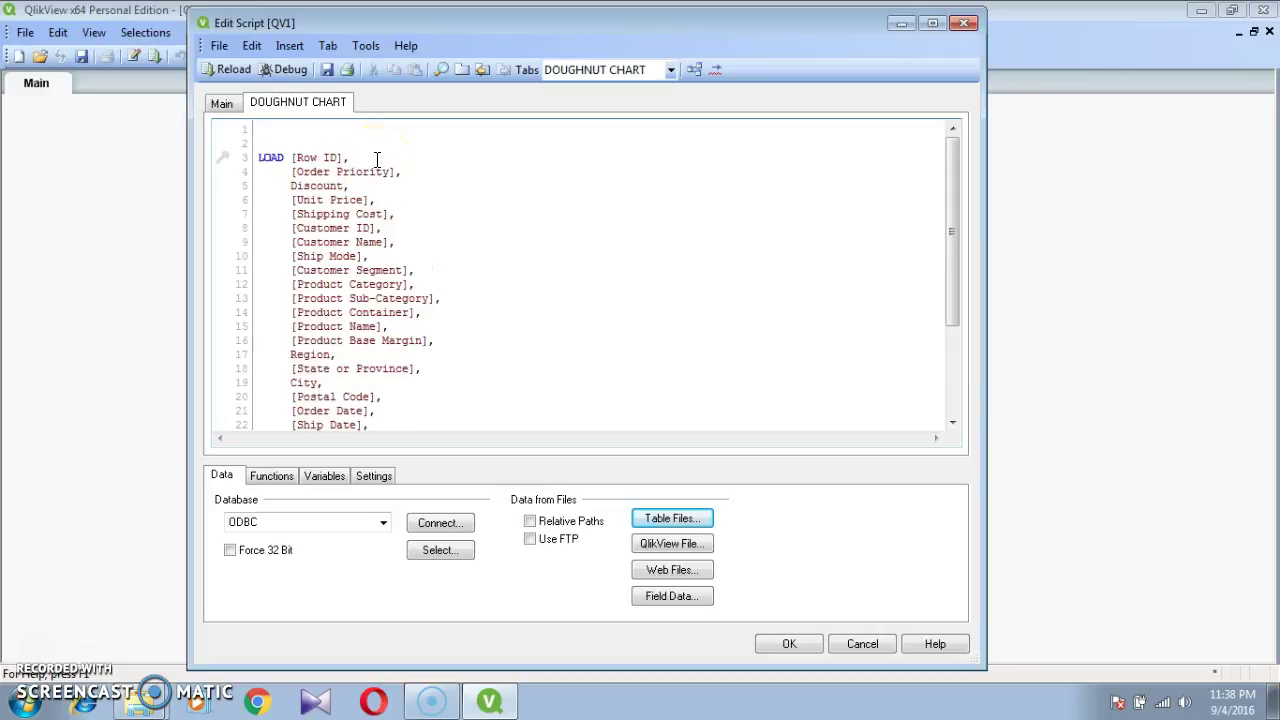
pyautogui.write('SUPER:')
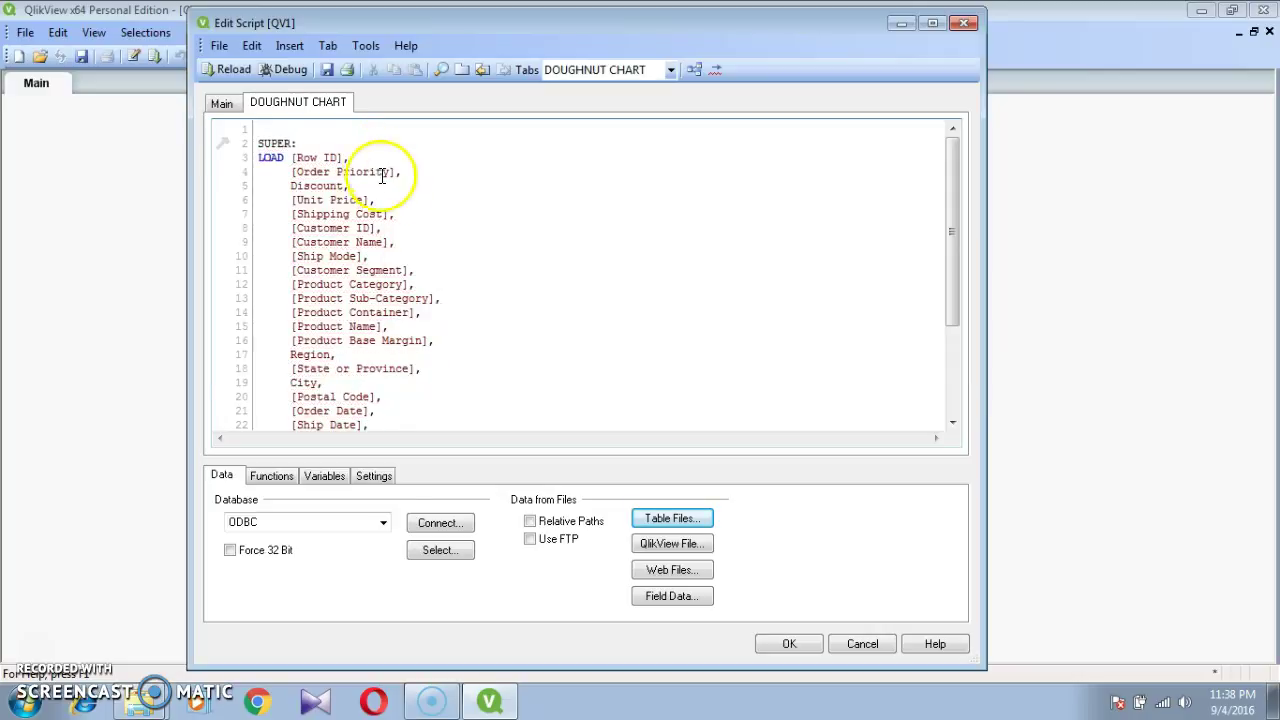
# Step: Reload the script, save the document as DOUGHNUT, and close the sheet properties without adding any listboxes
pyautogui.scroll(-4, 375, 172)
pyautogui.click(226, 69)
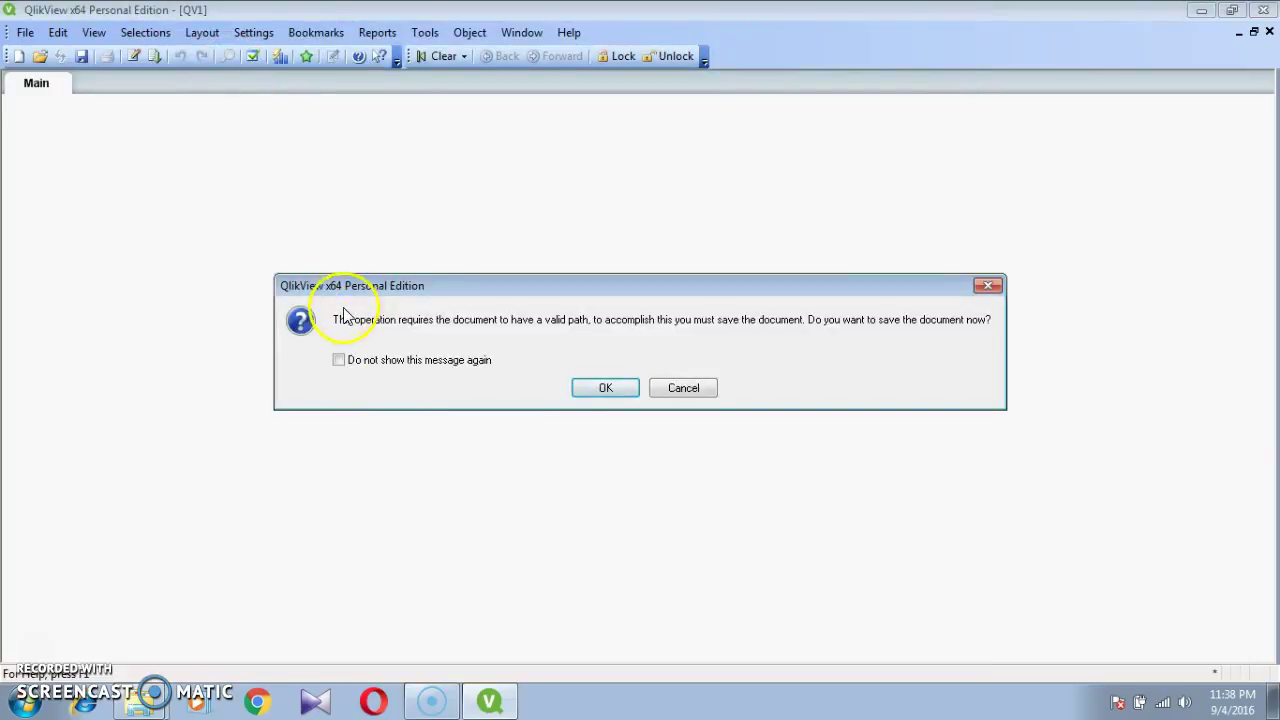
pyautogui.click(606, 388)
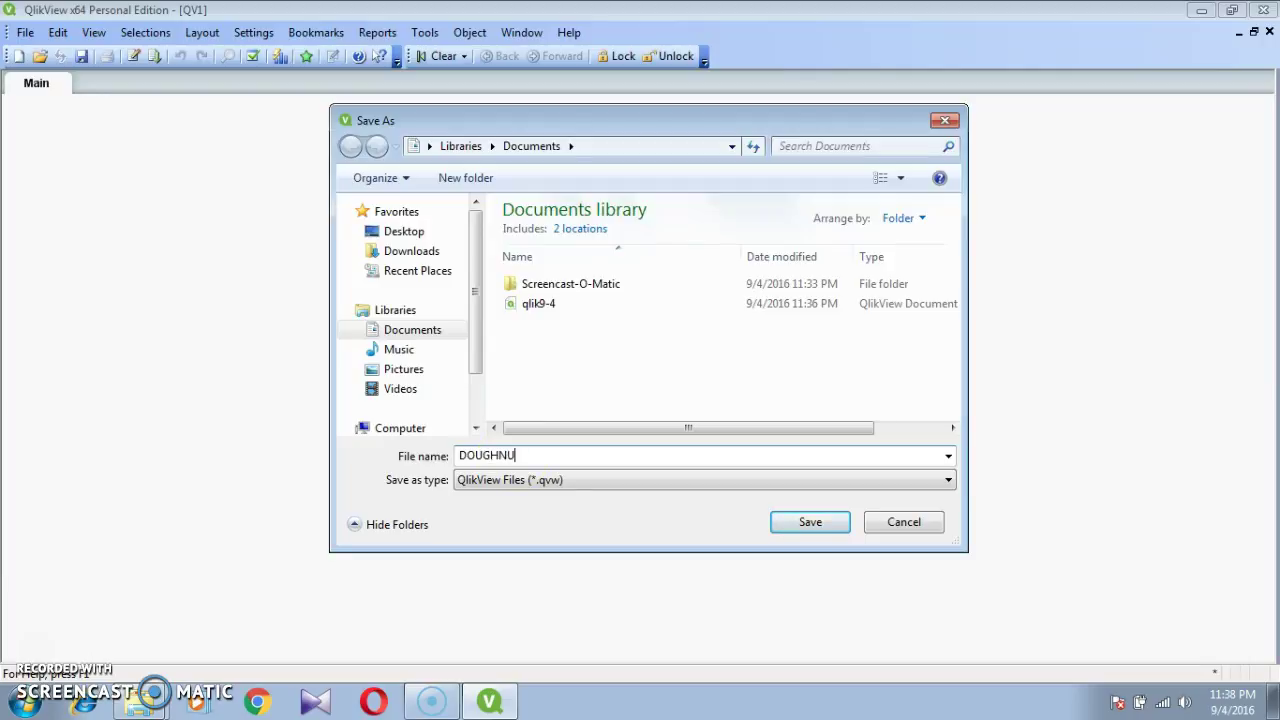
pyautogui.click(812, 521)
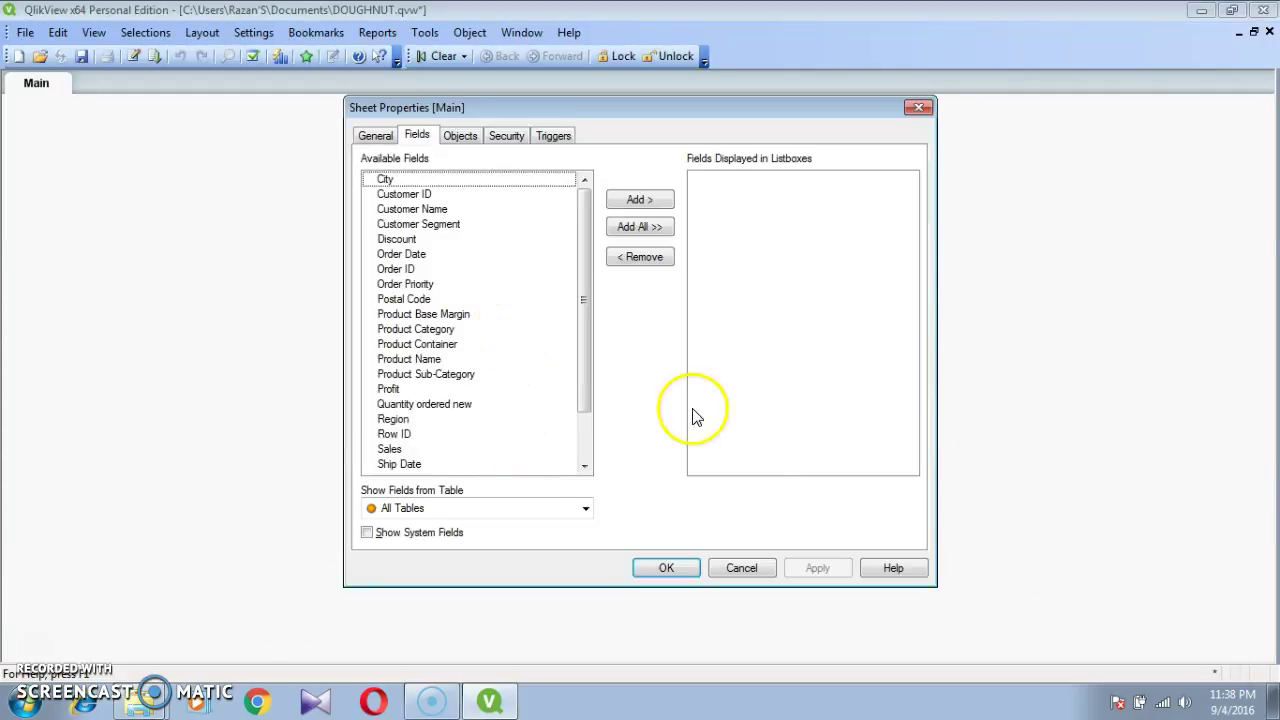
pyautogui.click(667, 568)
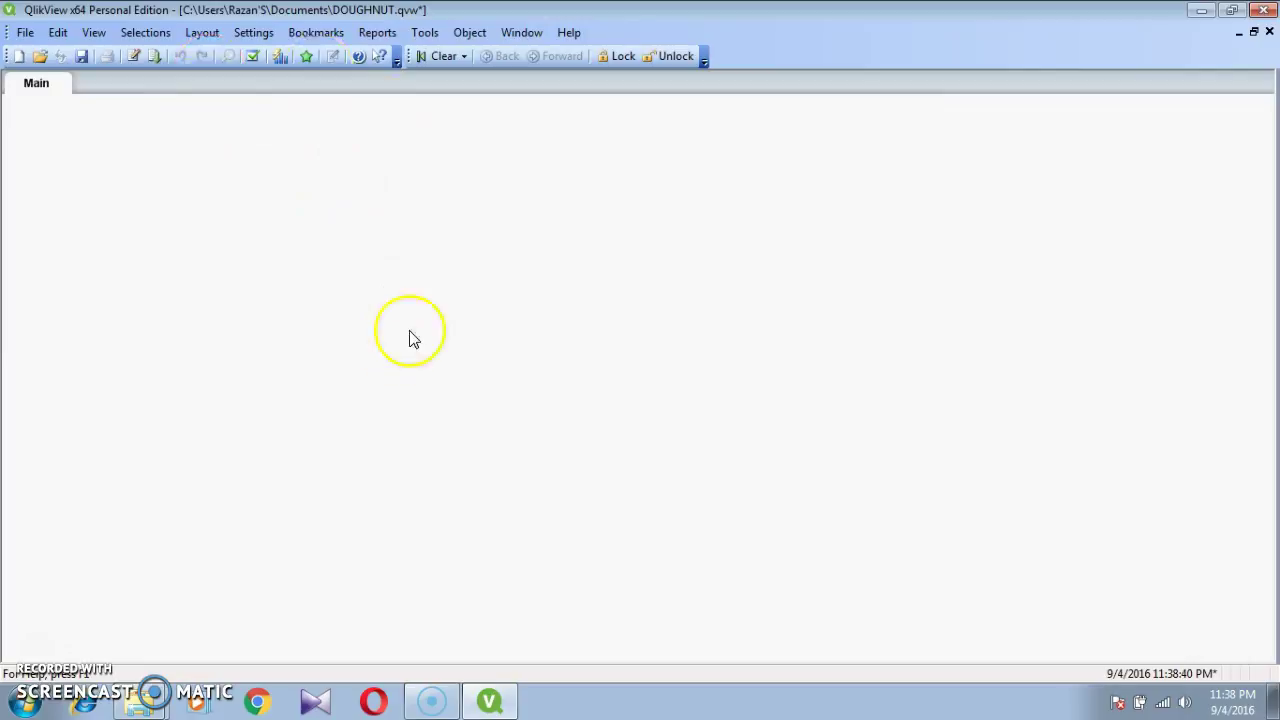
pyautogui.rightClick(381, 246)
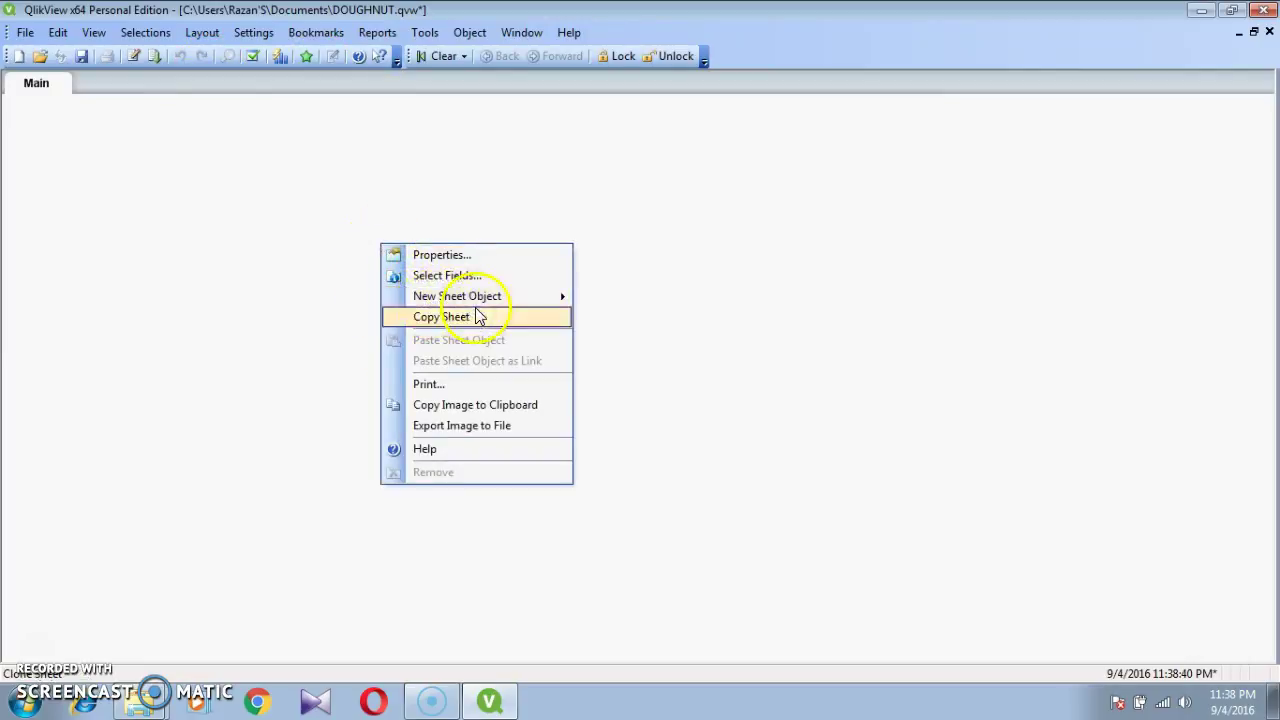
pyautogui.moveTo(495, 305)
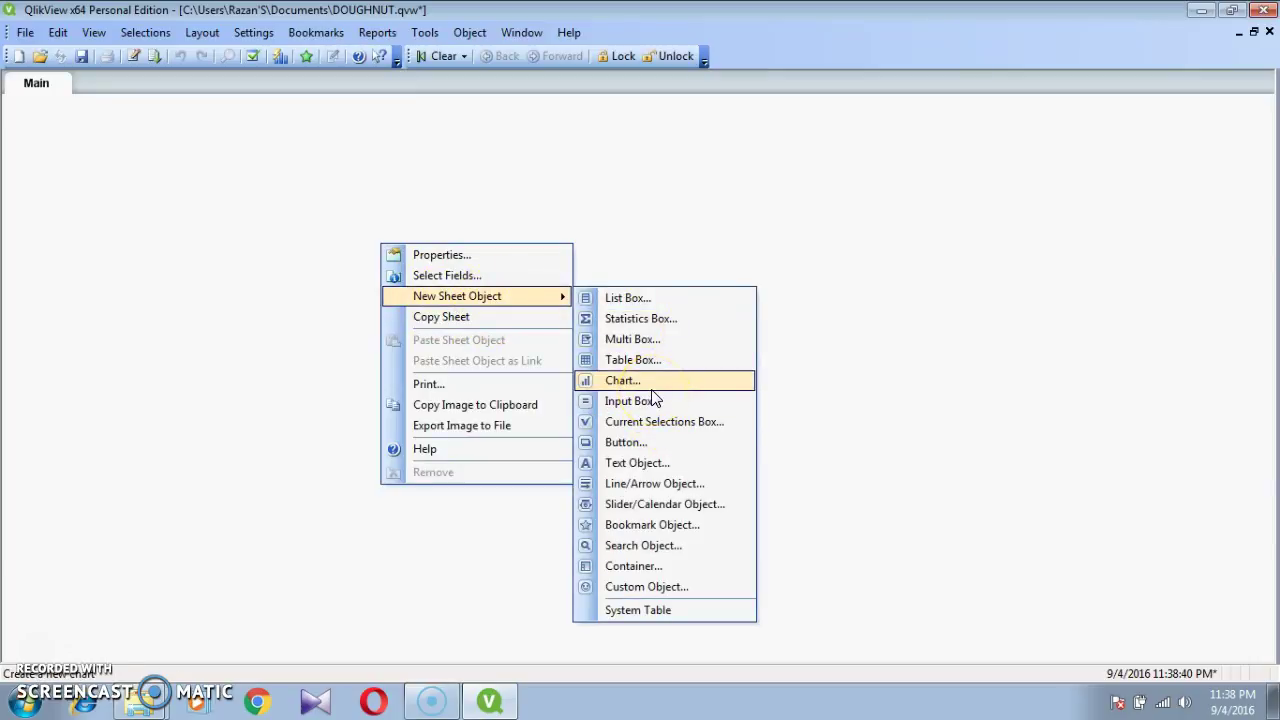
pyautogui.click(500, 296)
pyautogui.click(695, 190)
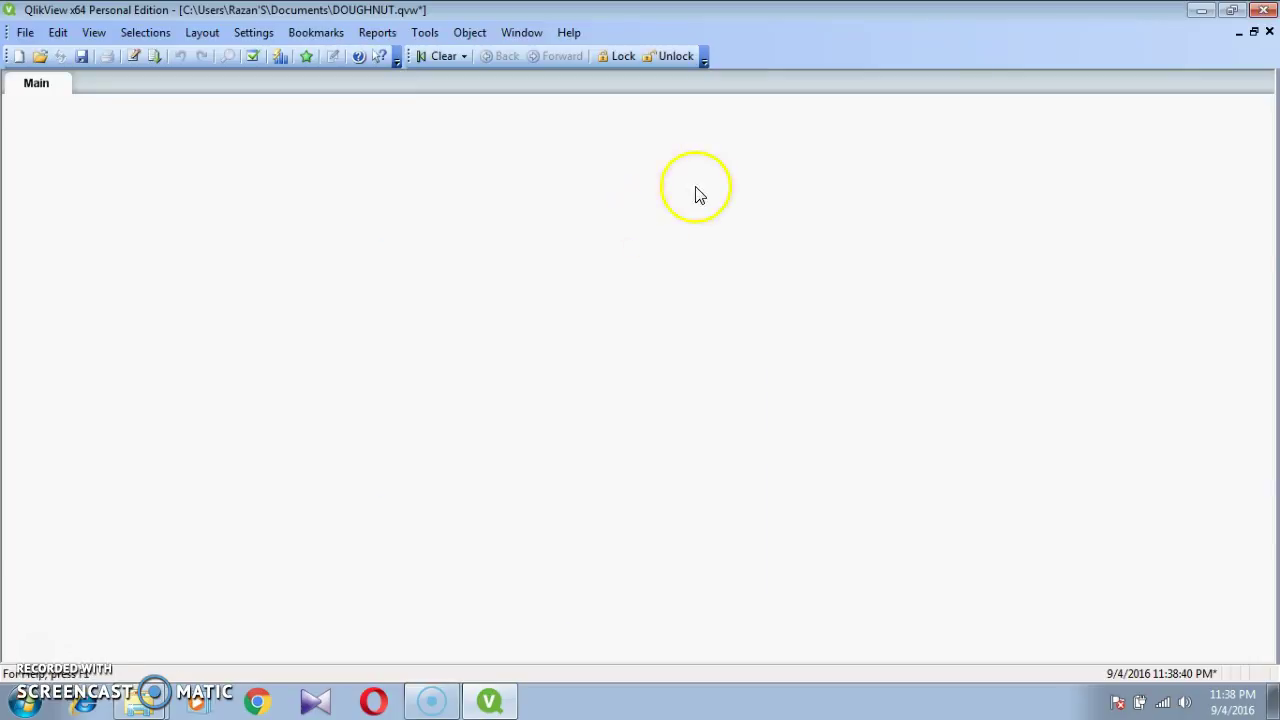
# Step: Start a new chart object on the Main sheet and choose the gauge chart type
pyautogui.rightClick(437, 210)
pyautogui.moveTo(565, 262)
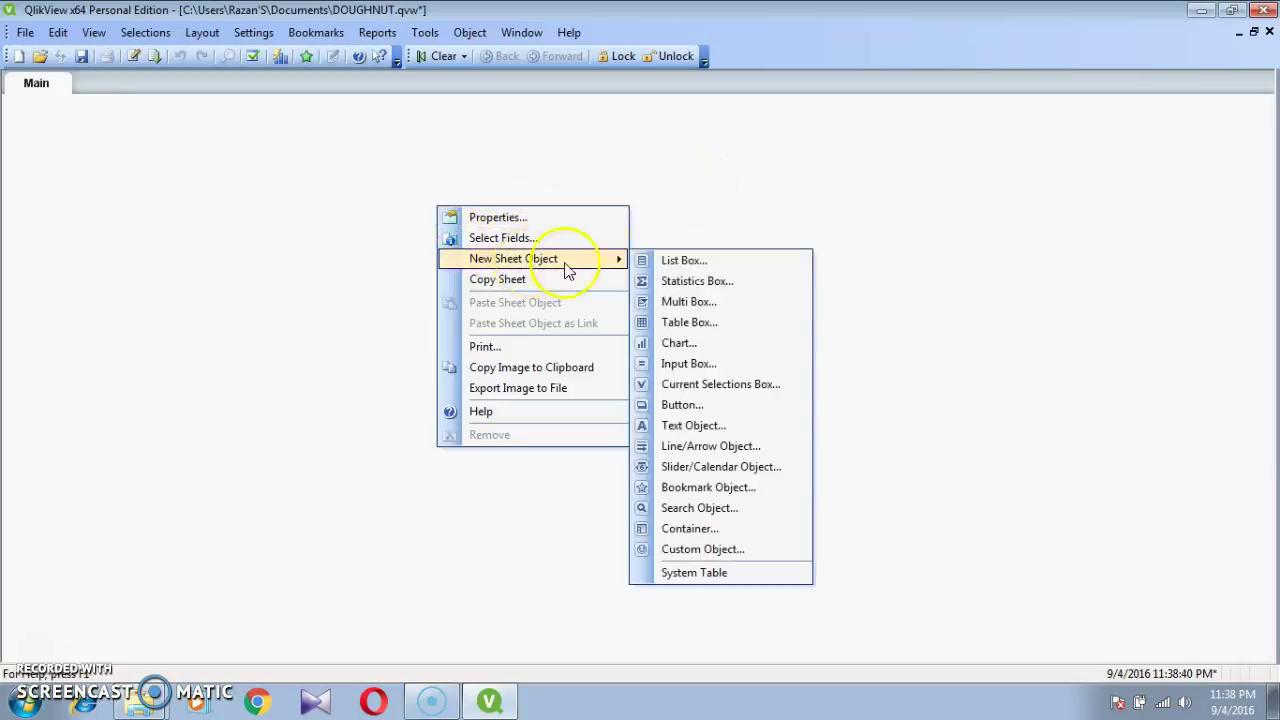
pyautogui.click(679, 343)
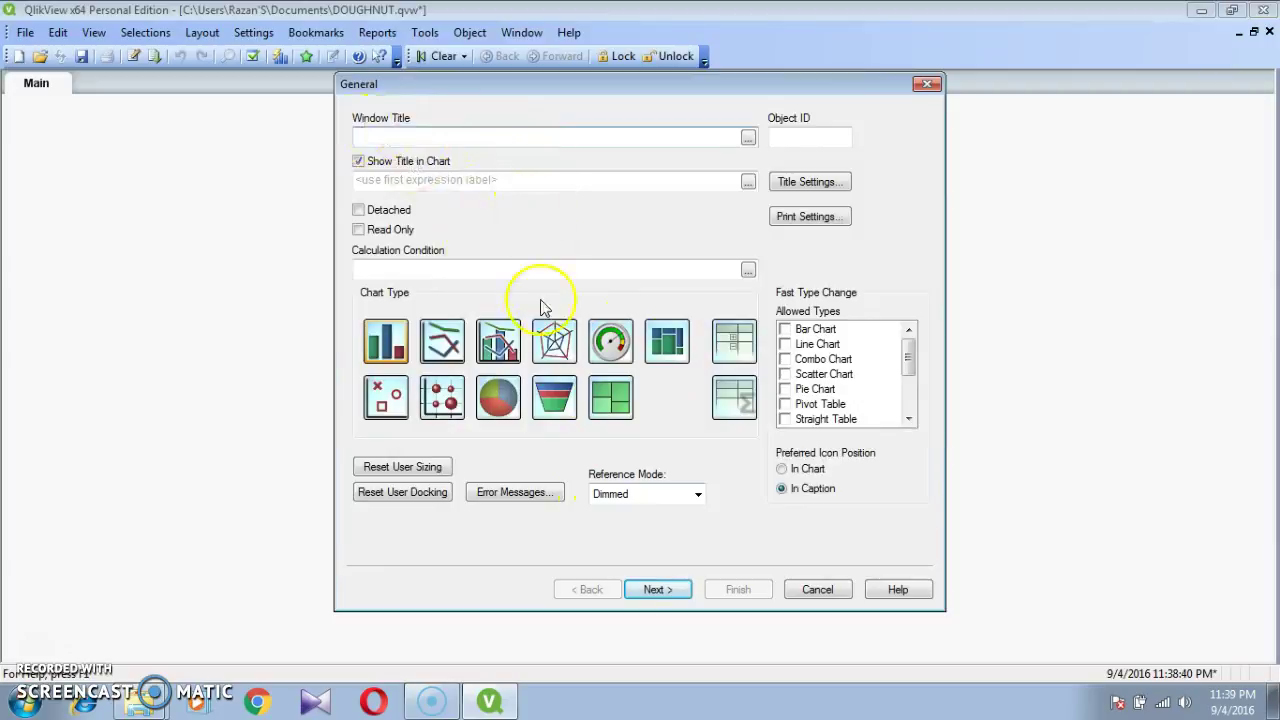
pyautogui.click(608, 343)
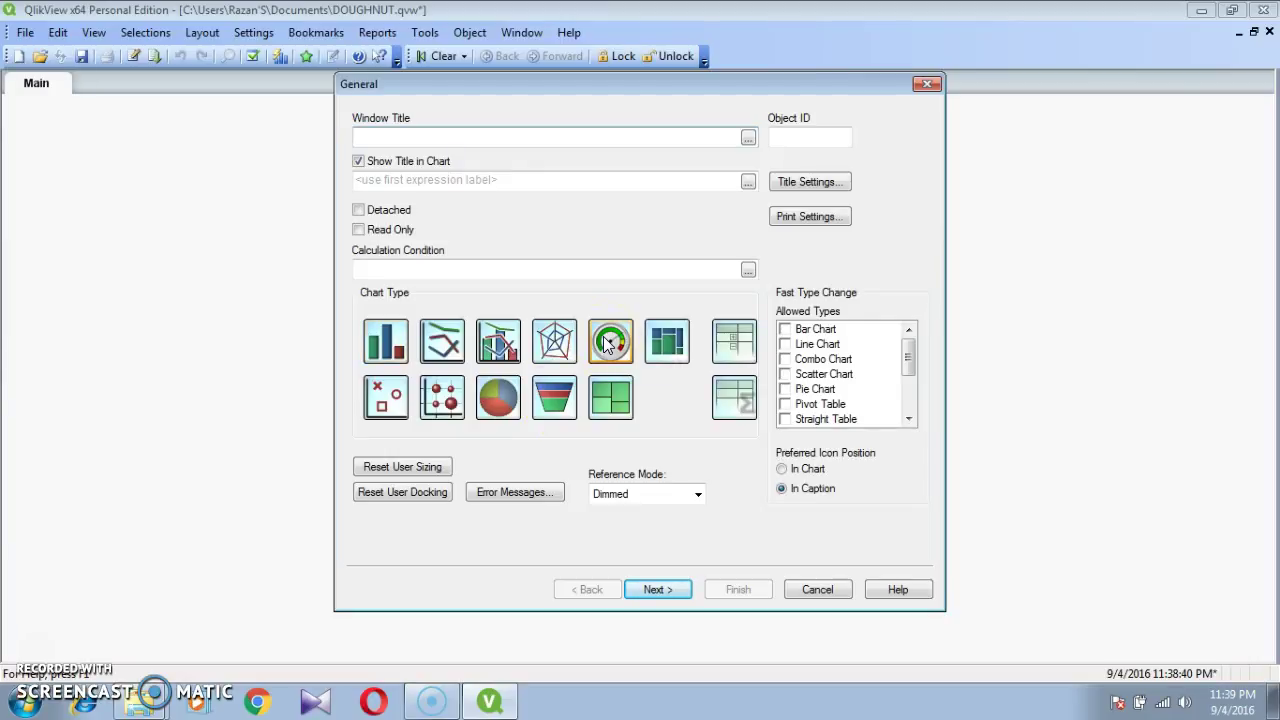
# Step: Leave the gauge chart without dimensions and open a new expression for editing
pyautogui.click(651, 591)
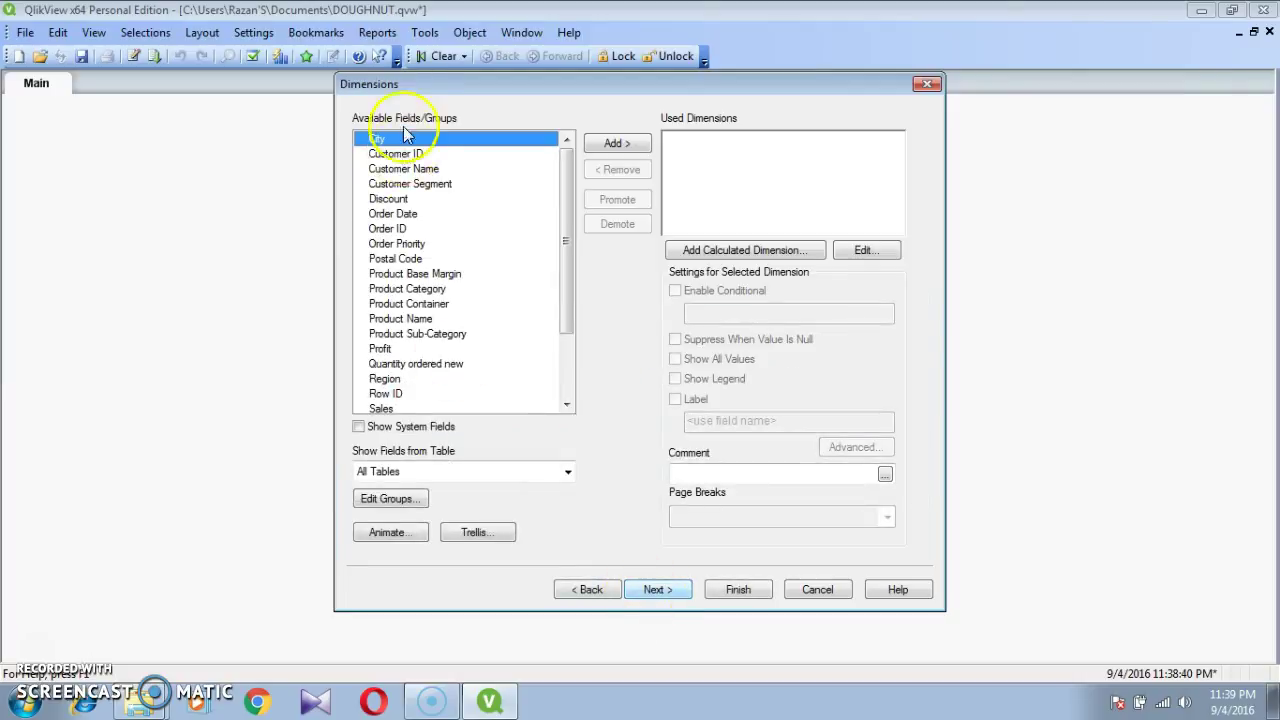
pyautogui.moveTo(567, 192); pyautogui.dragTo(560, 266)
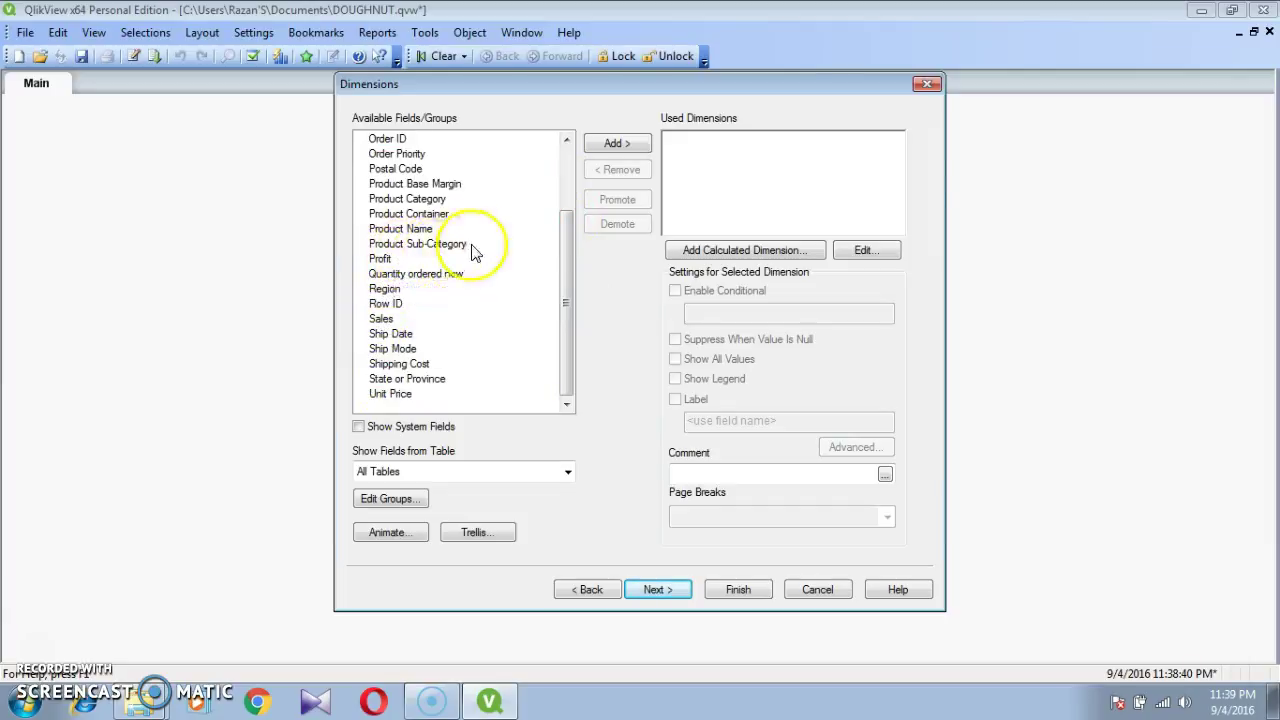
pyautogui.scroll(2, 470, 250)
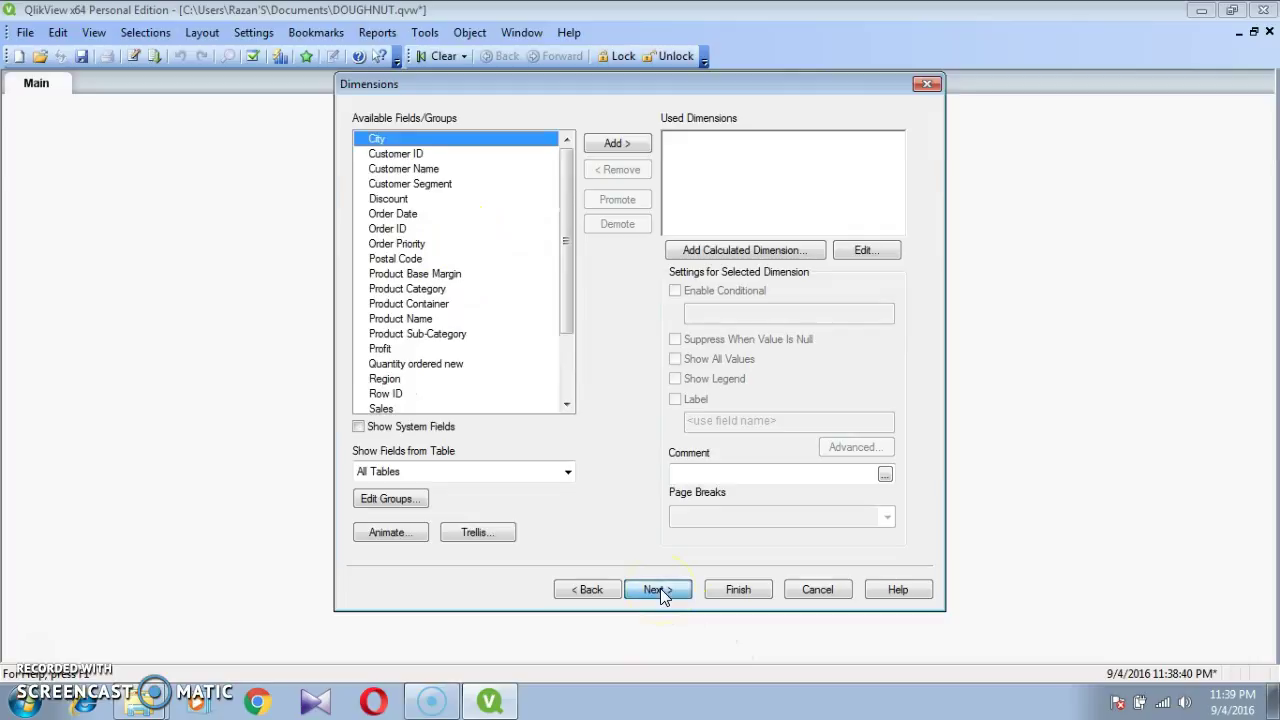
pyautogui.click(658, 590)
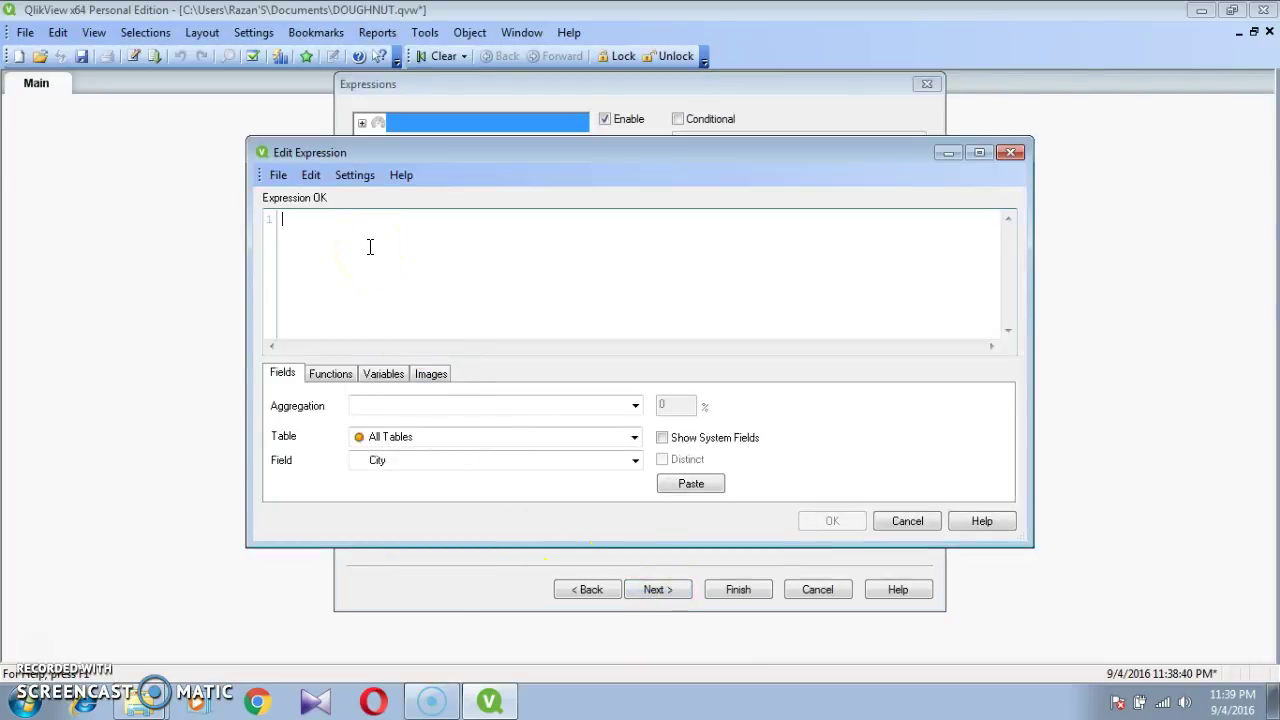
# Step: Define the gauge expression as SUM(Sales) and finish creating the chart
pyautogui.write('SUM(')
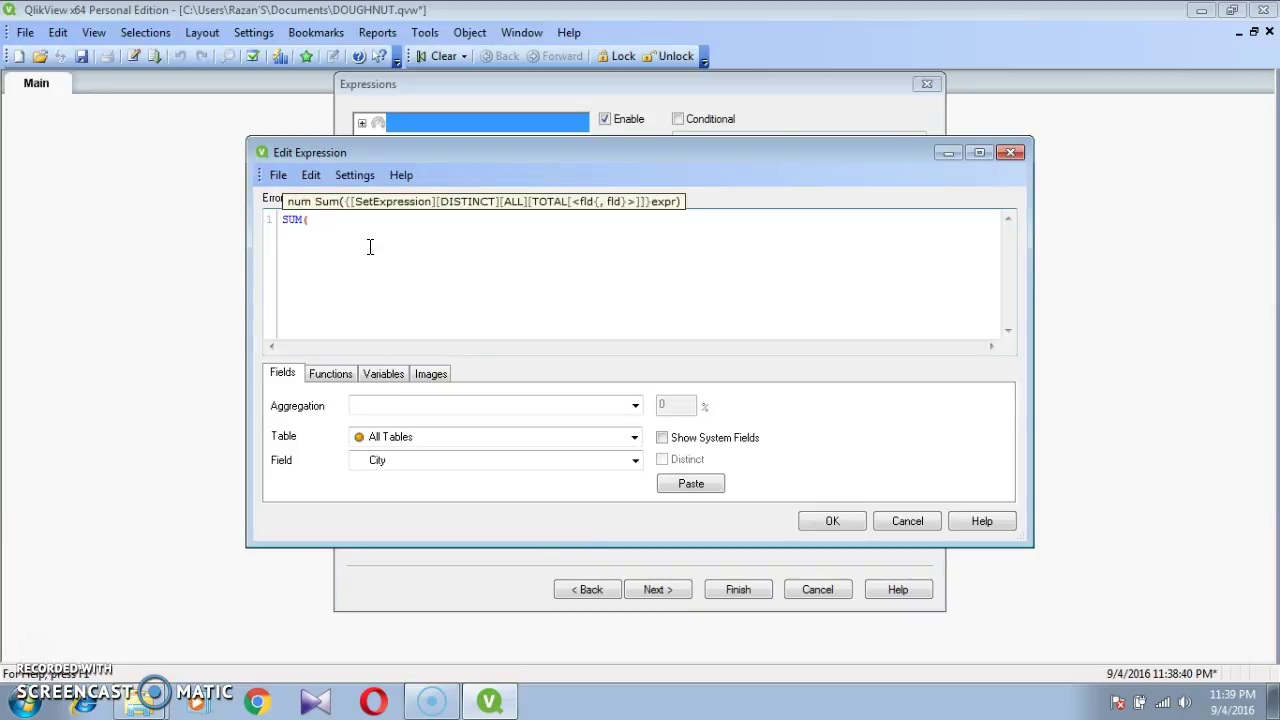
pyautogui.write('SALE')
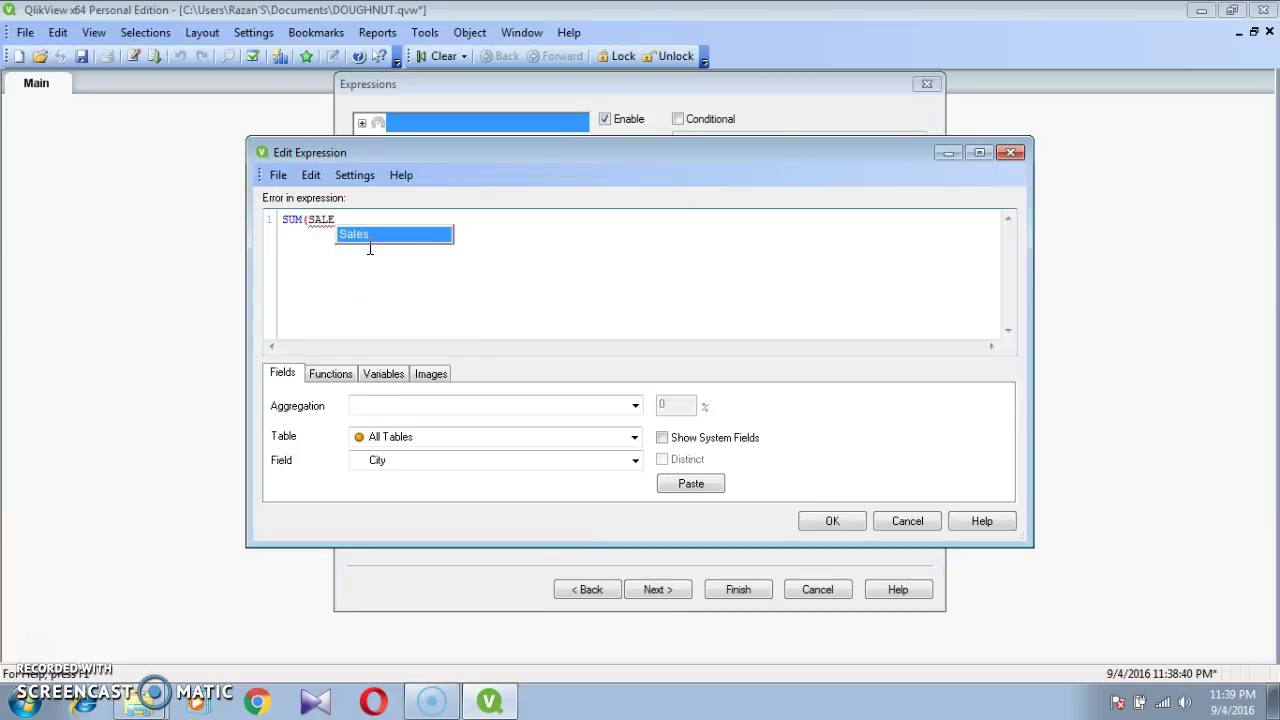
pyautogui.press('Return')
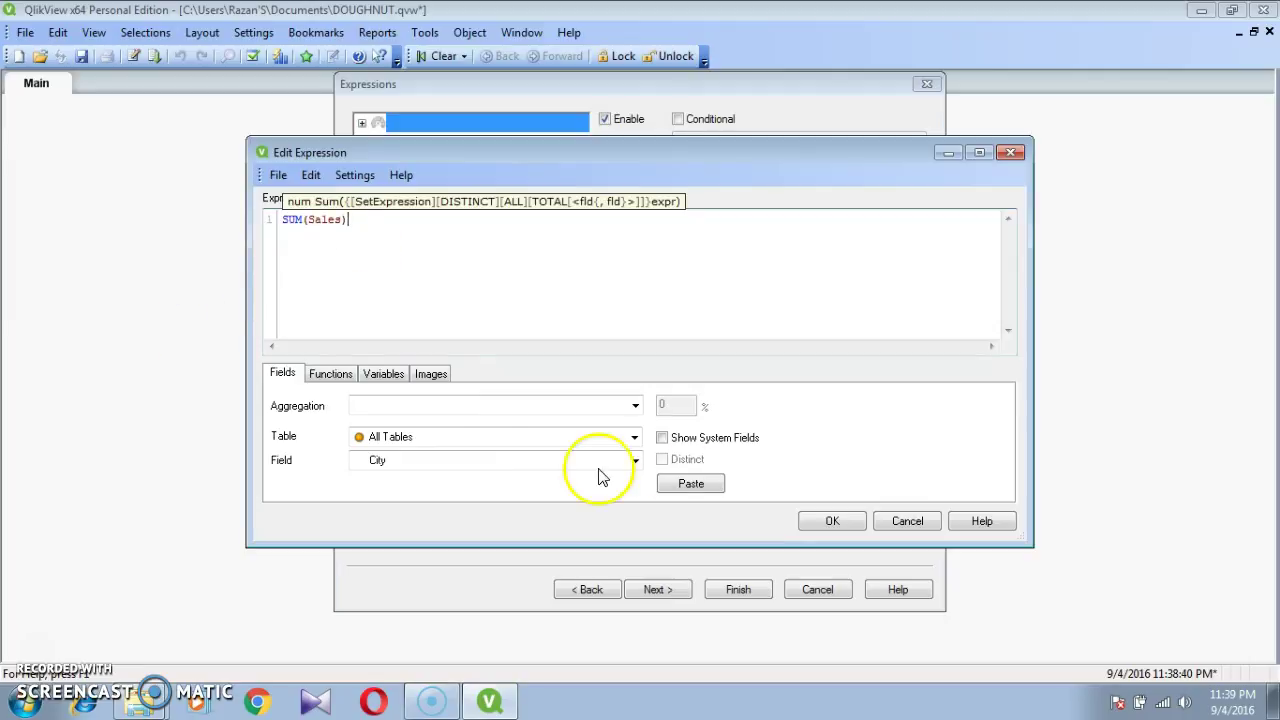
pyautogui.click(838, 521)
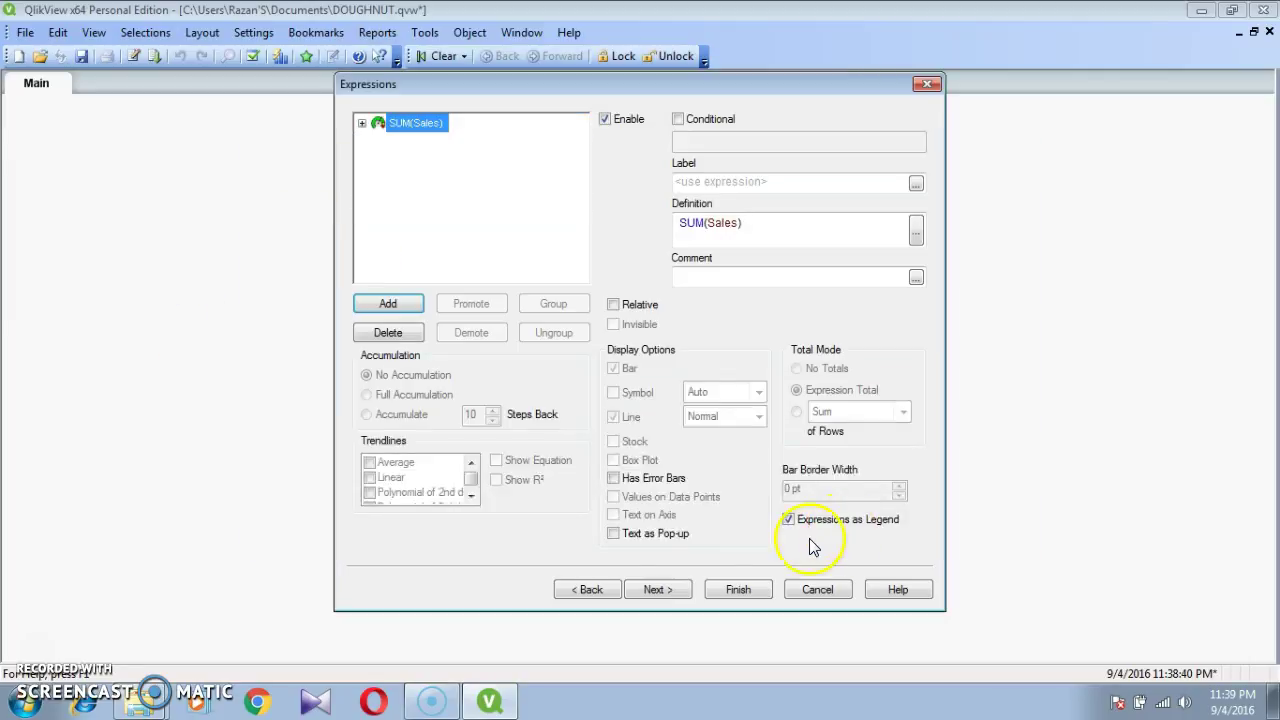
pyautogui.click(735, 592)
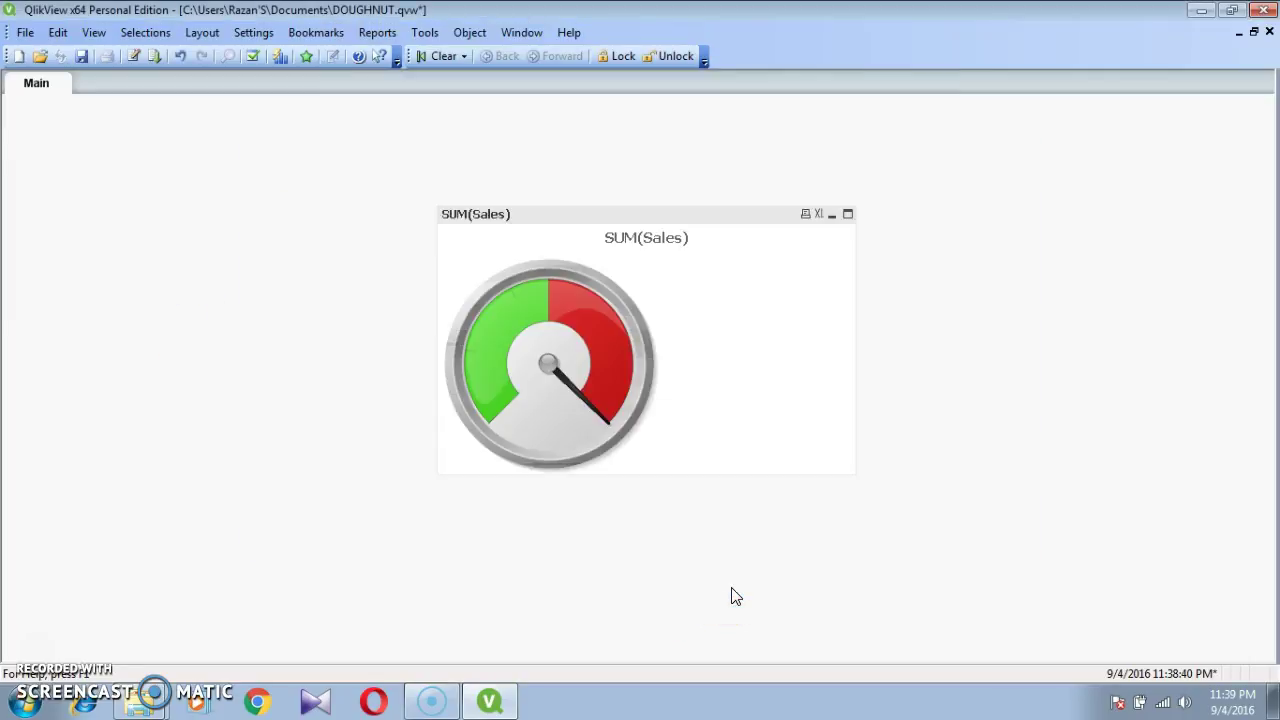
# Step: Move the gauge chart toward the sheet's upper-left corner and narrow its frame to fit the dial
pyautogui.moveTo(532, 215); pyautogui.dragTo(234, 135)
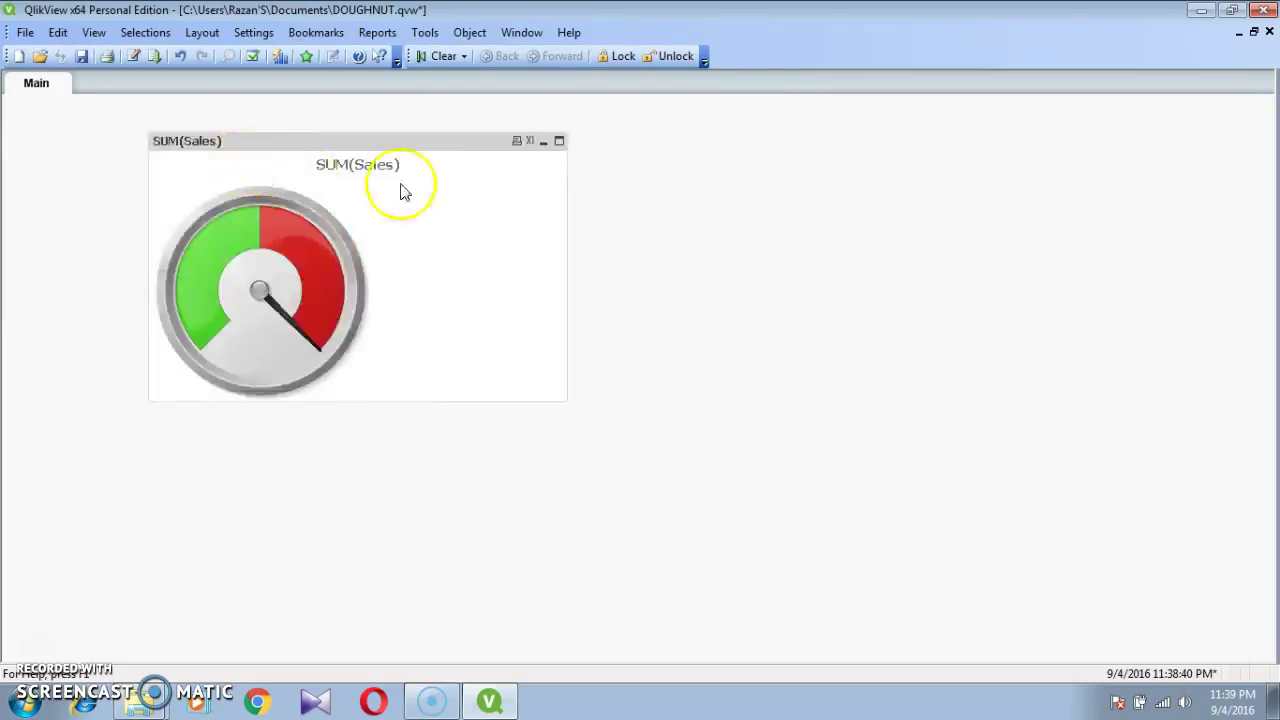
pyautogui.moveTo(566, 234); pyautogui.dragTo(378, 250)
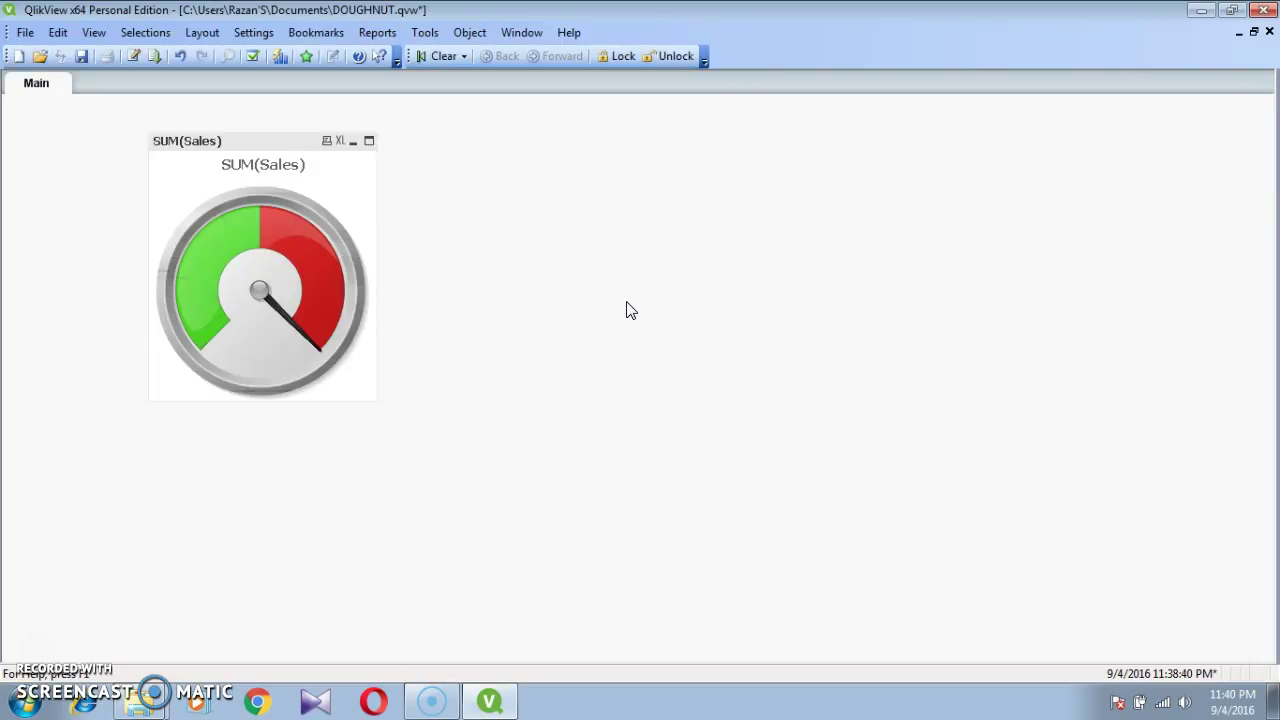
pyautogui.rightClick(594, 208)
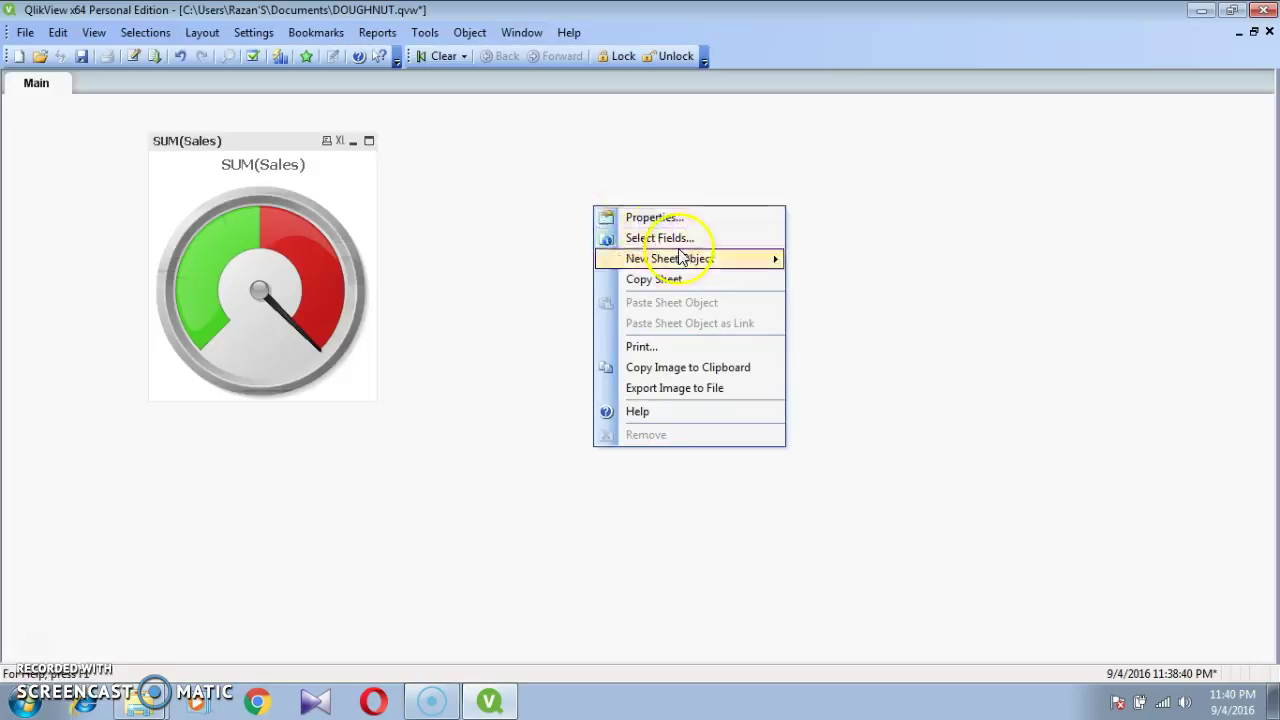
pyautogui.click(988, 194)
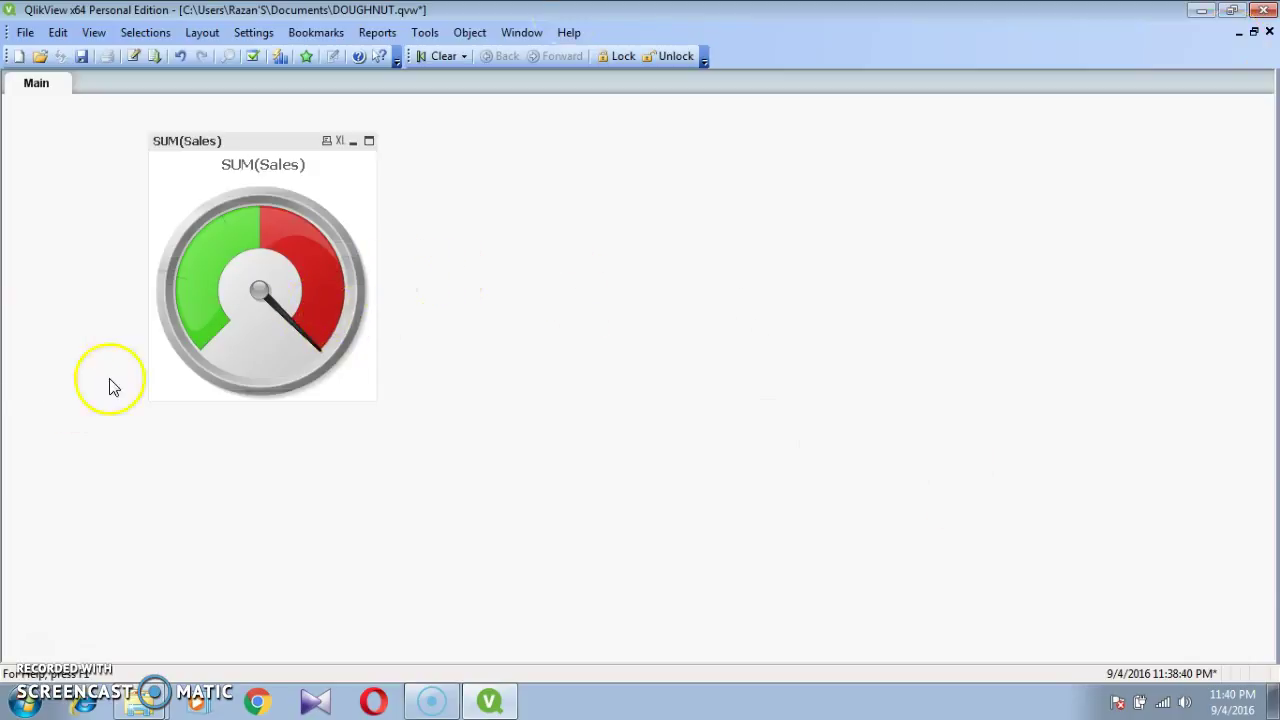
pyautogui.moveTo(298, 318)
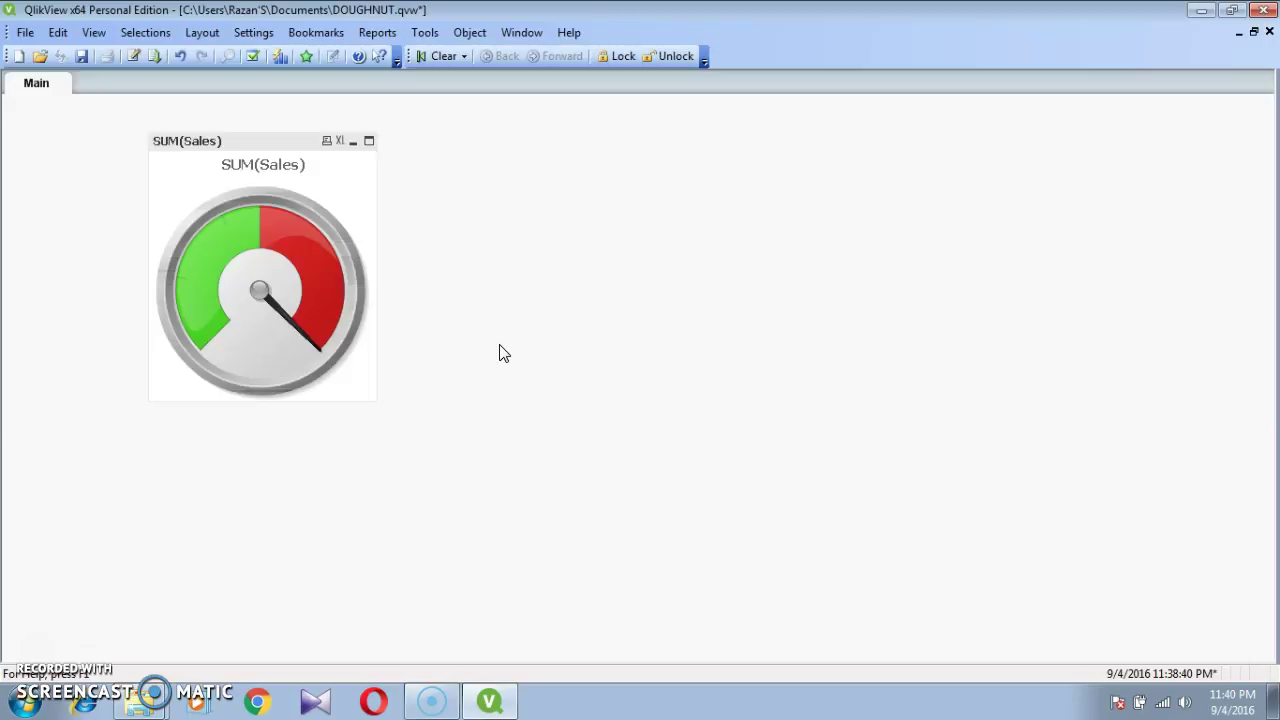
pyautogui.rightClick(490, 245)
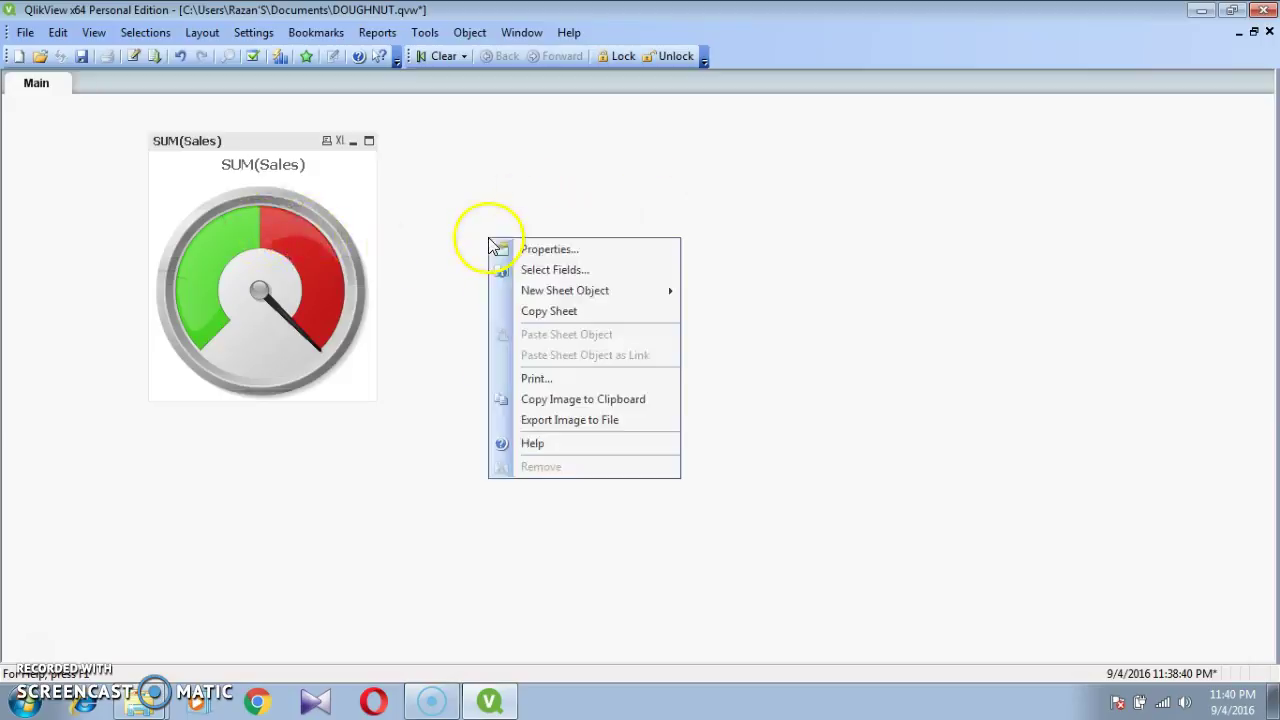
pyautogui.click(676, 216)
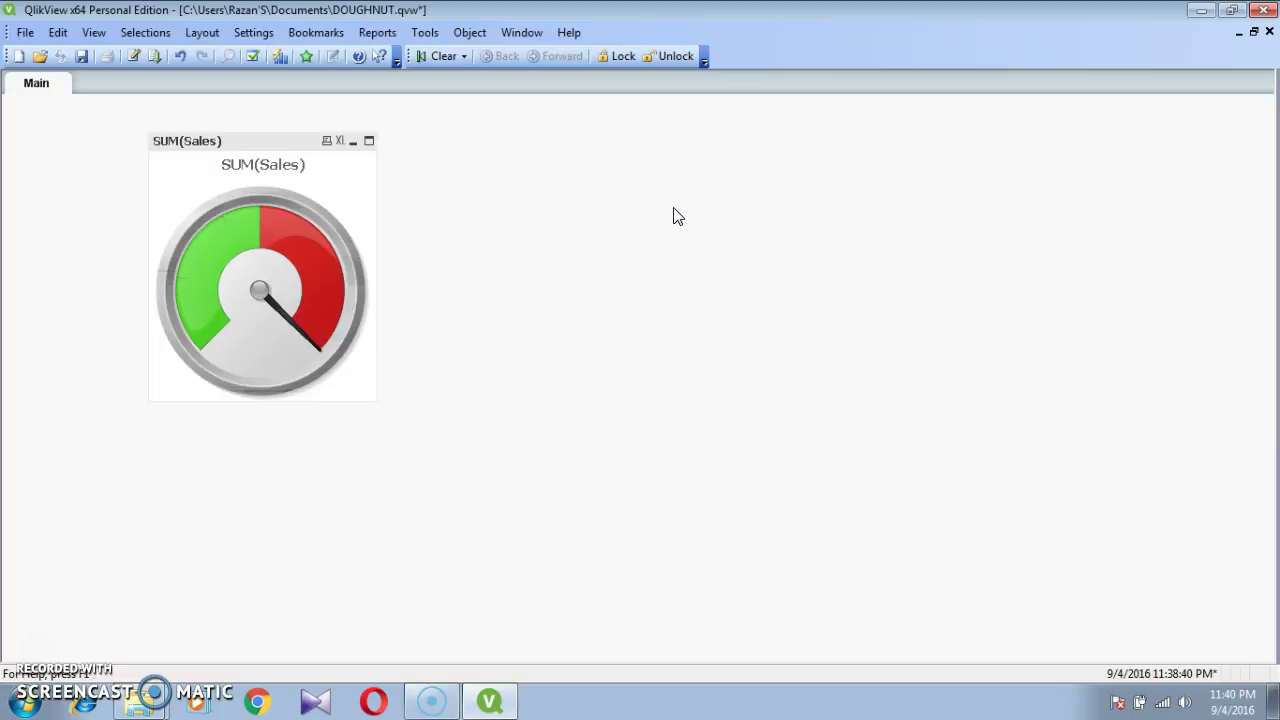
pyautogui.rightClick(492, 222)
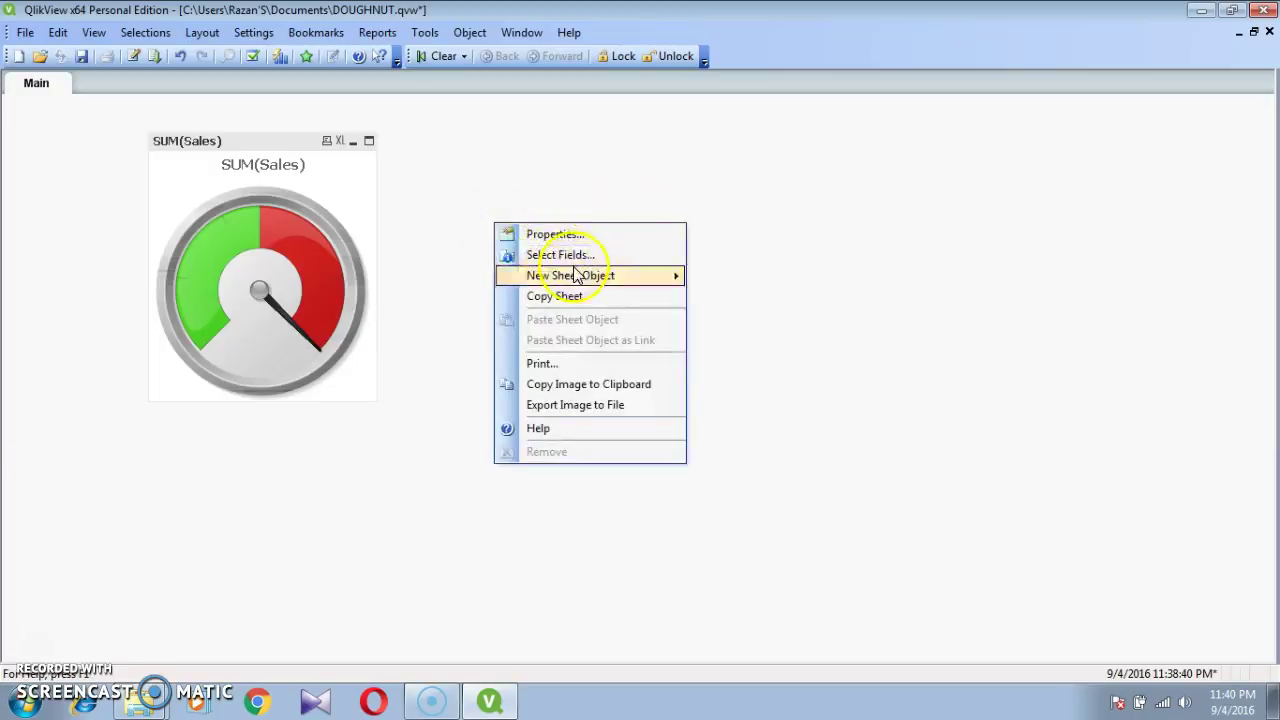
pyautogui.click(615, 177)
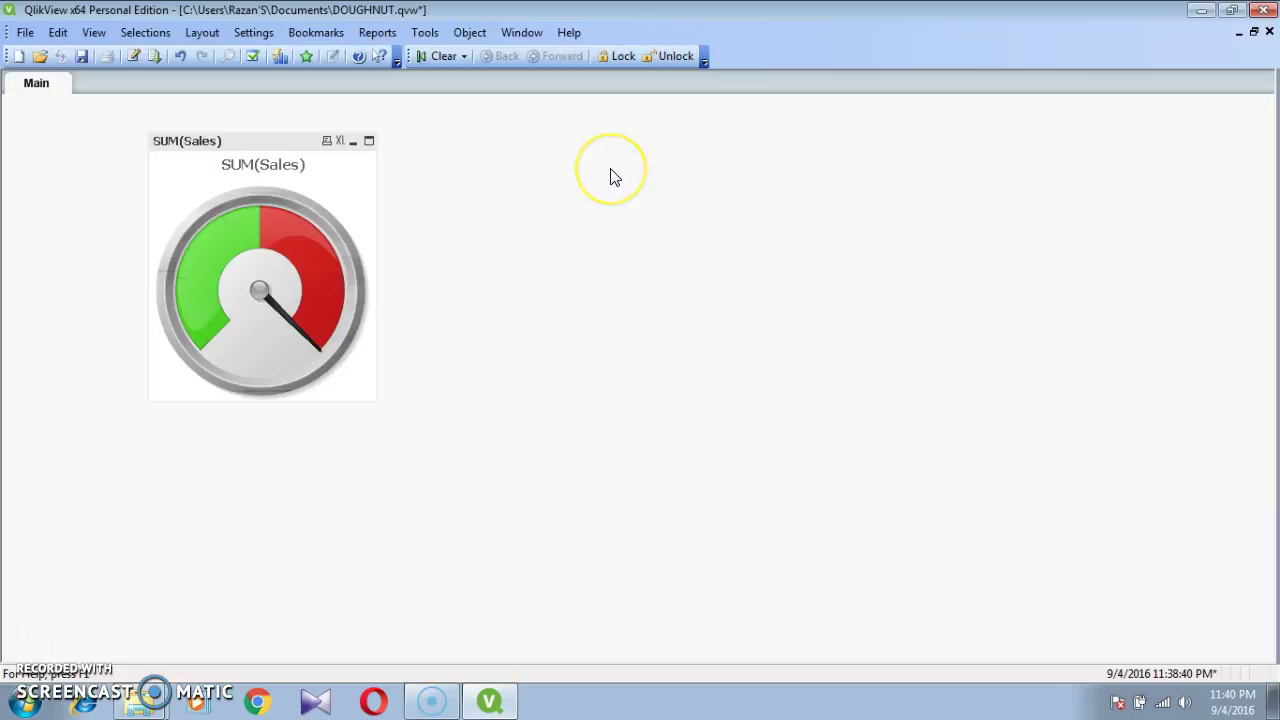
# Step: Open the load script and insert an empty line after the [Ship Date] field
pyautogui.hotkey('ctrl', 'e')
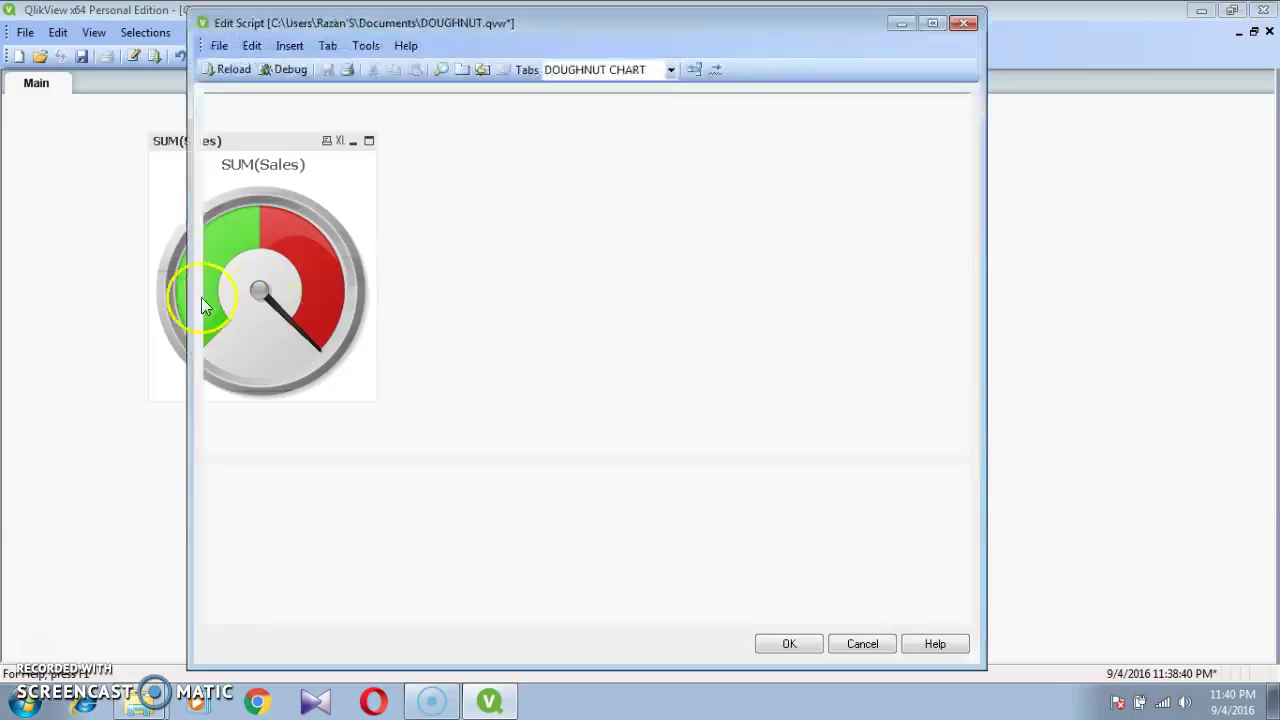
pyautogui.scroll(-3, 297, 263)
pyautogui.scroll(3, 300, 258)
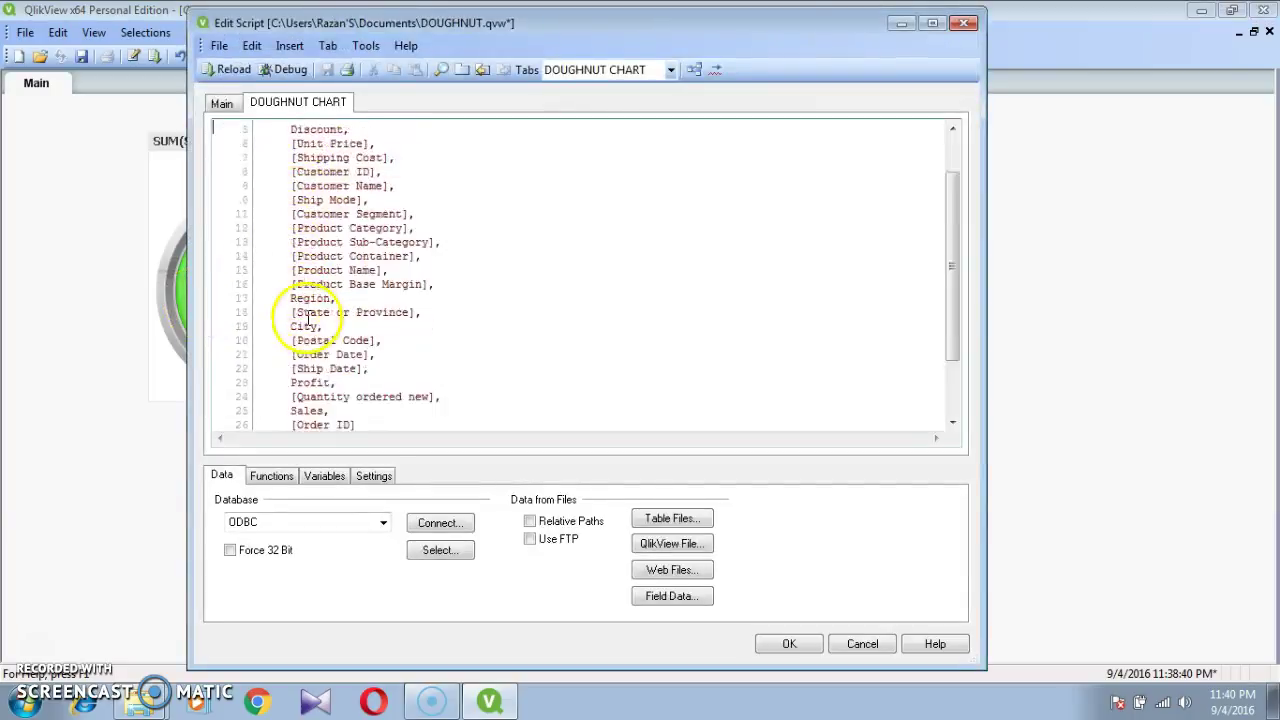
pyautogui.scroll(-3, 345, 303)
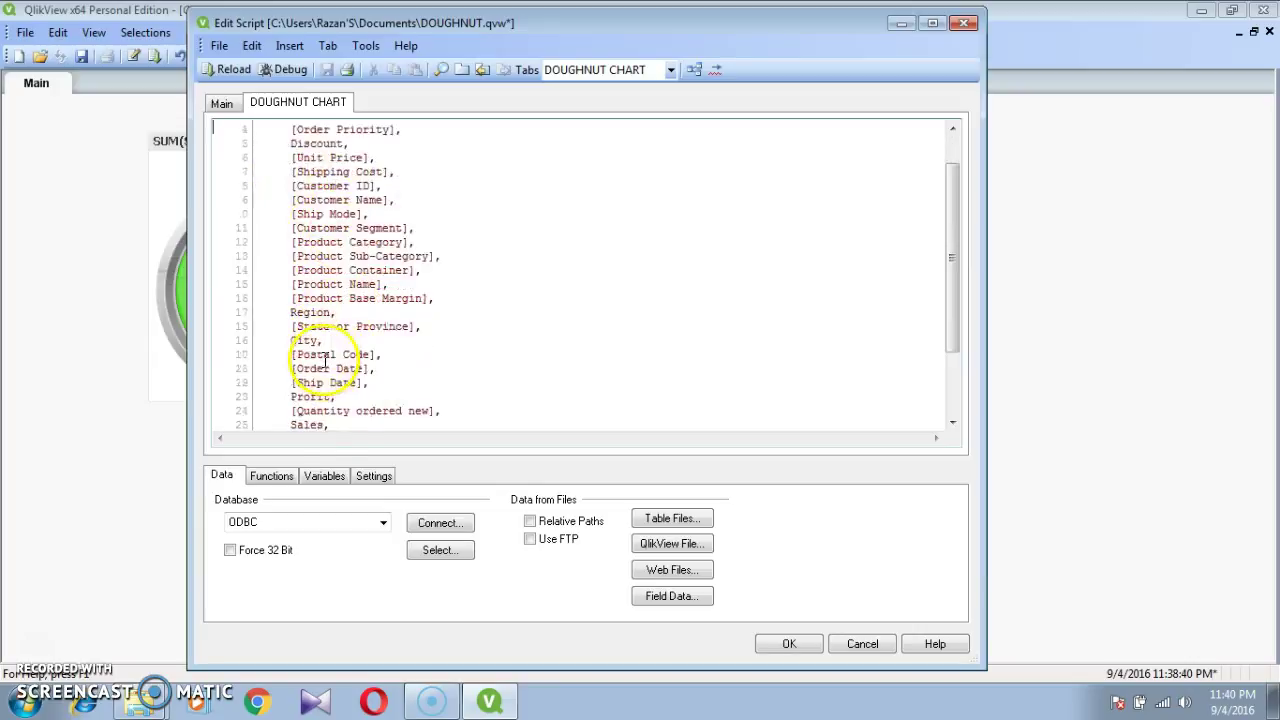
pyautogui.click(386, 298)
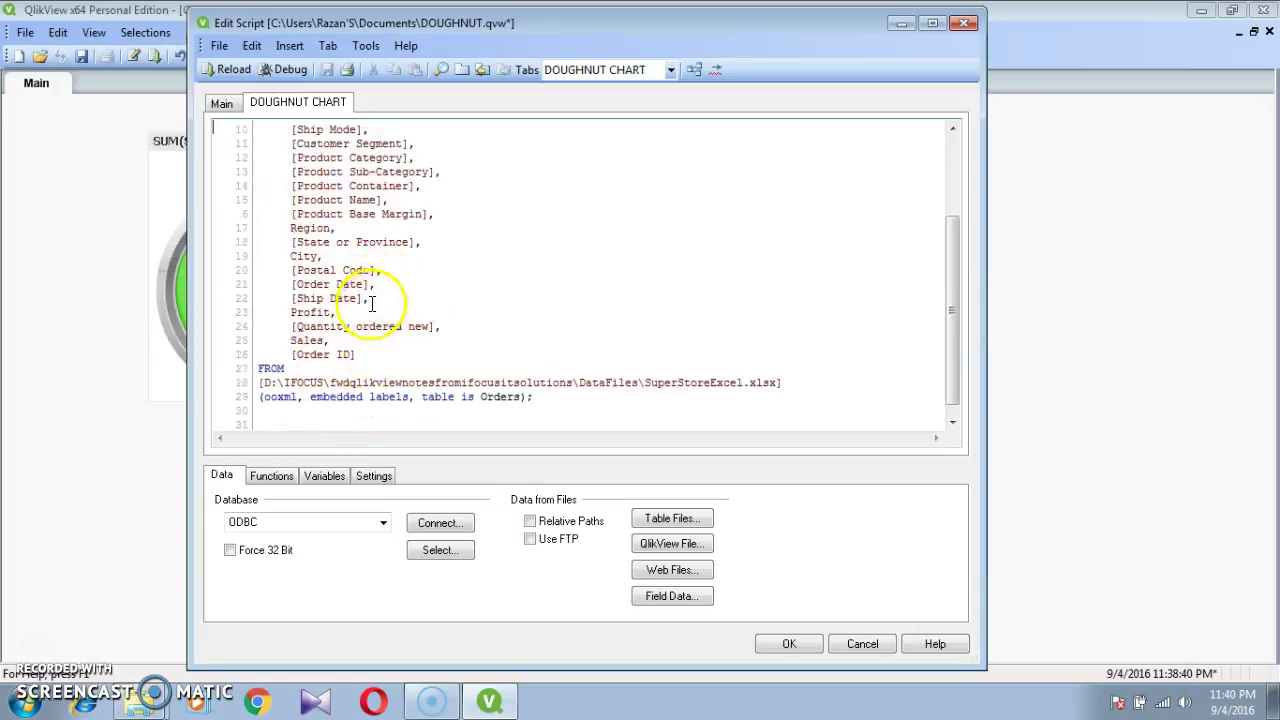
pyautogui.press('Return')
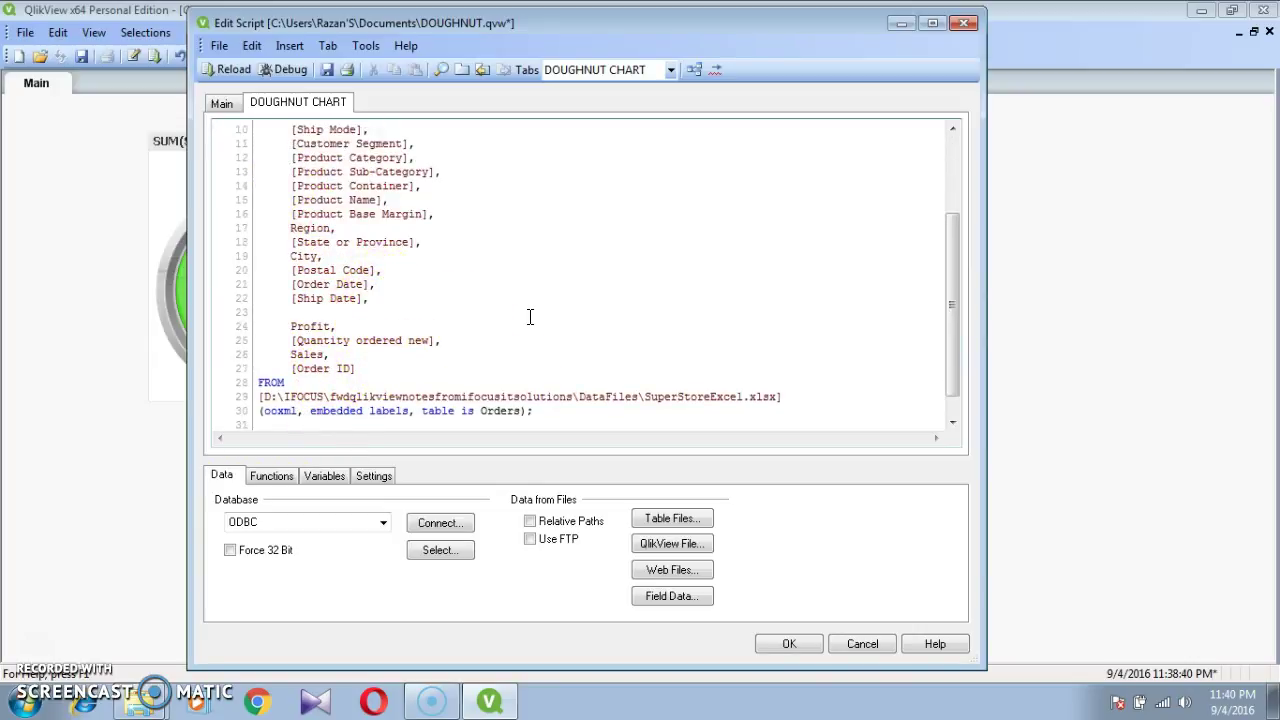
# Step: Add the calculated field YEAR([Ship Date]) AS YEAR, on the empty line above Profit
pyautogui.write('Y')
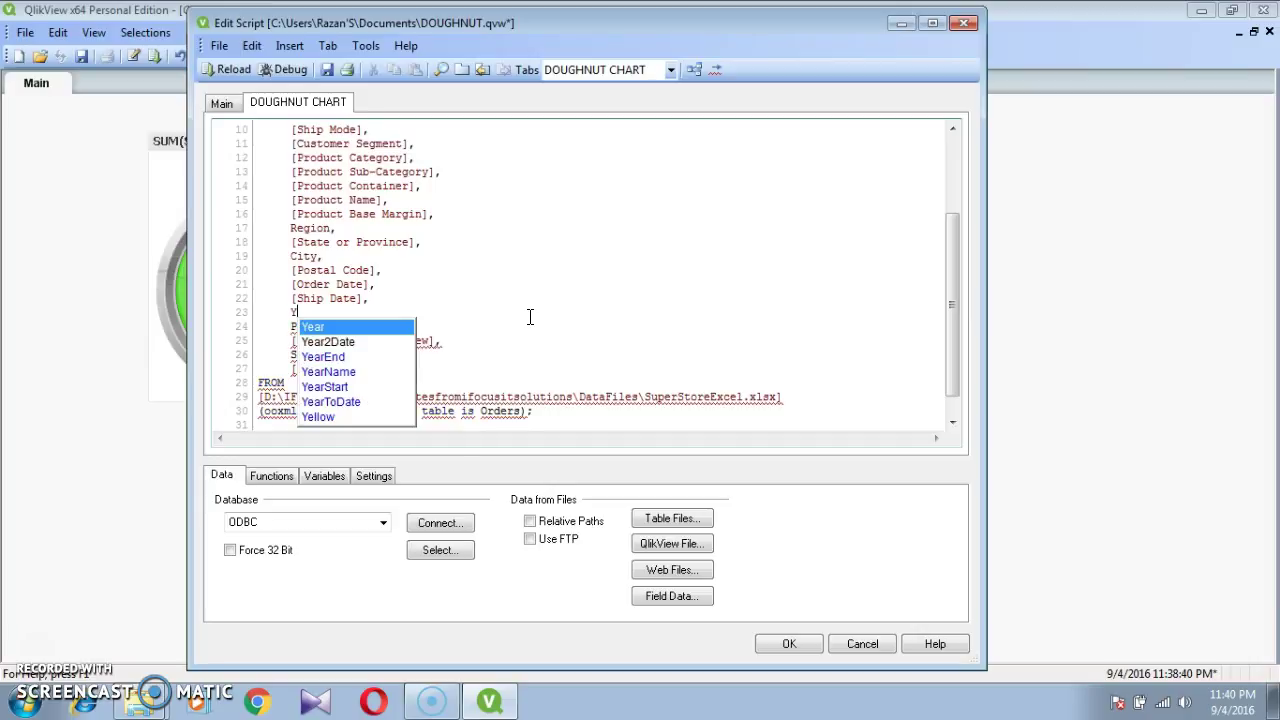
pyautogui.write('EAR(')
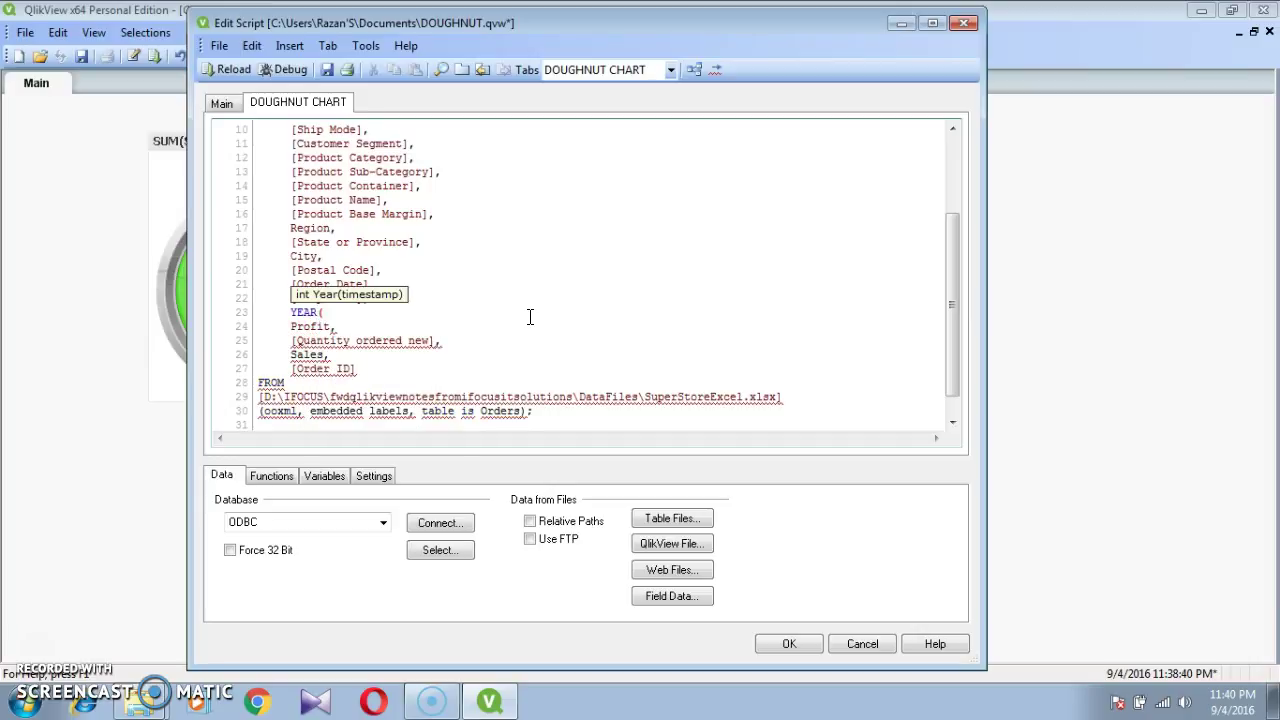
pyautogui.write('[')
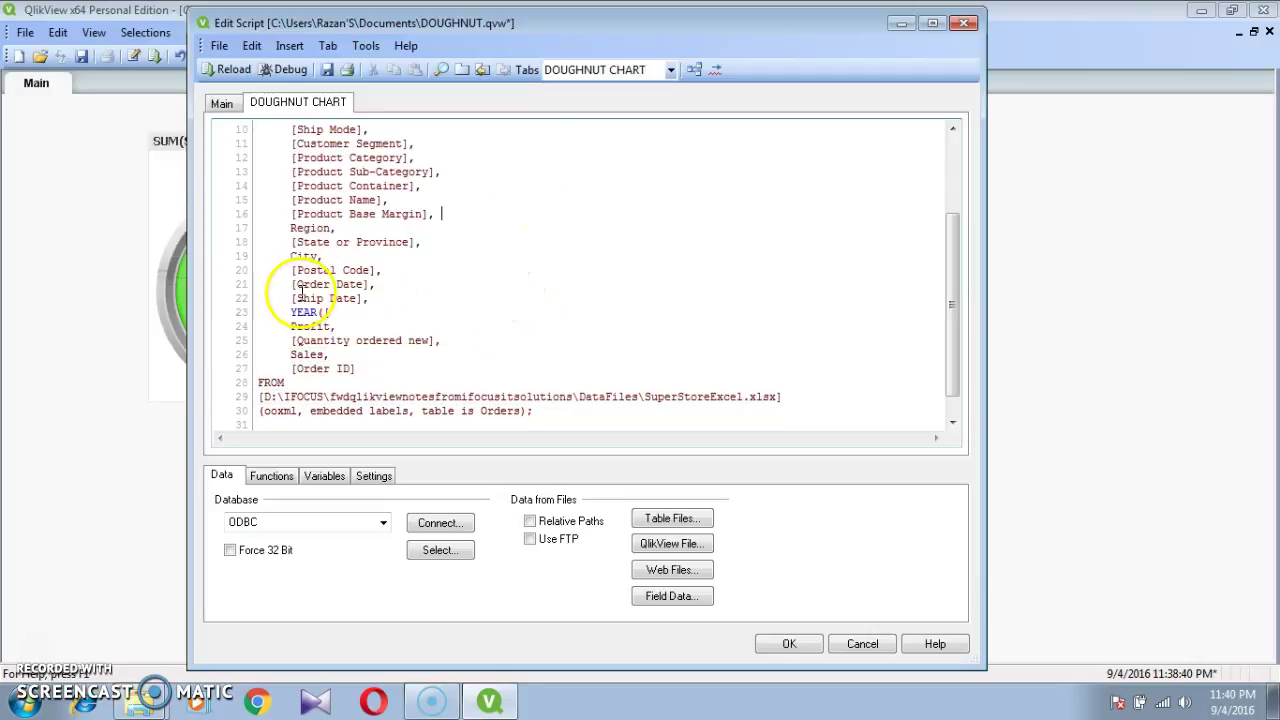
pyautogui.moveTo(293, 298); pyautogui.dragTo(368, 300)
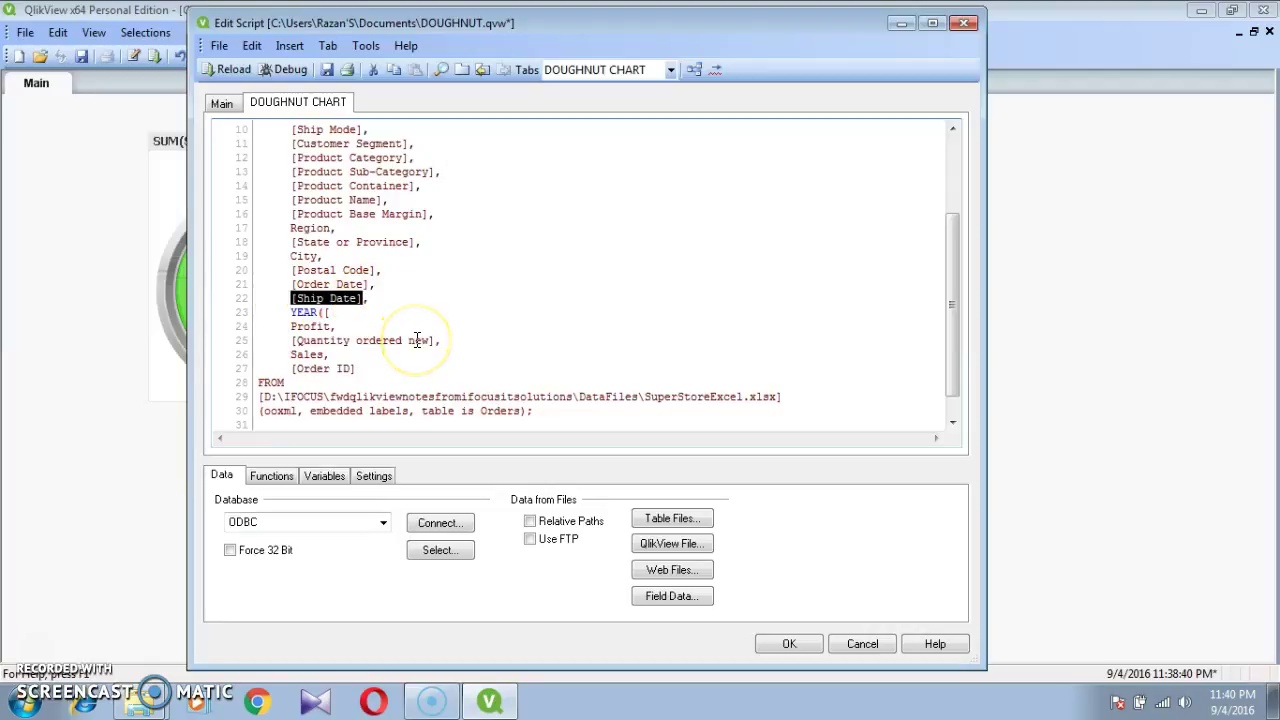
pyautogui.click(380, 325)
pyautogui.press('BackSpace')
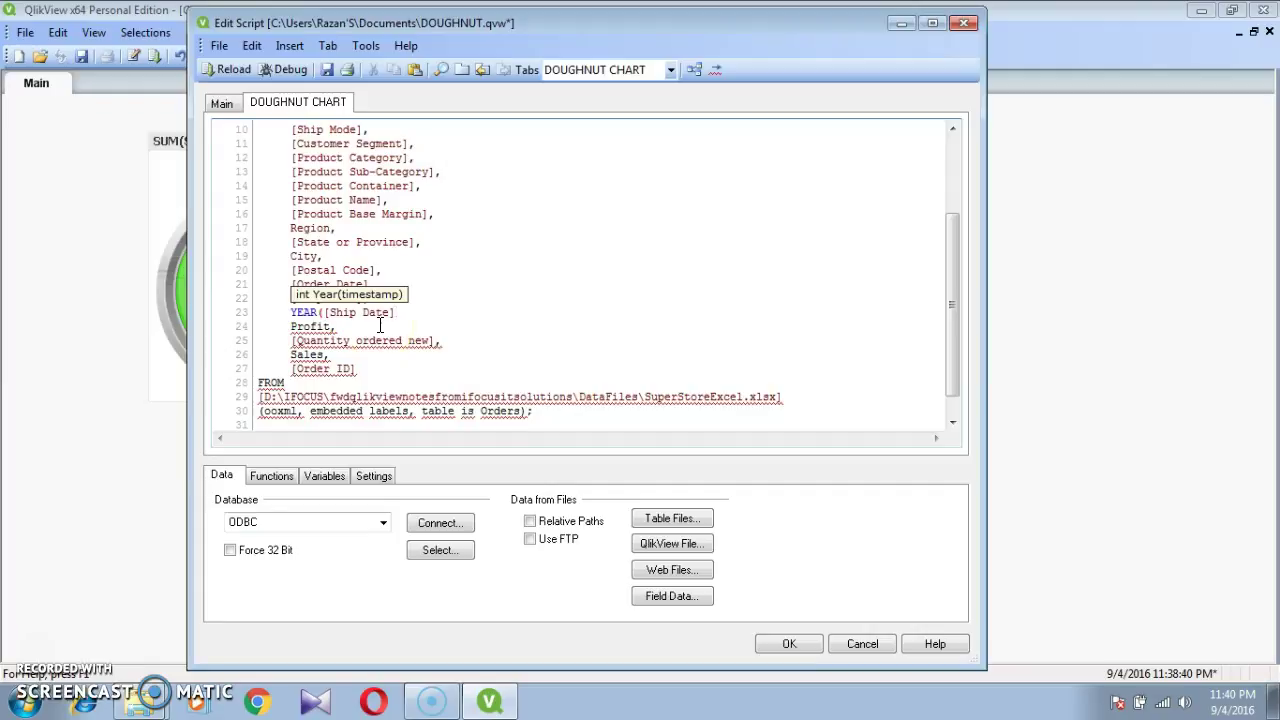
pyautogui.write(')')
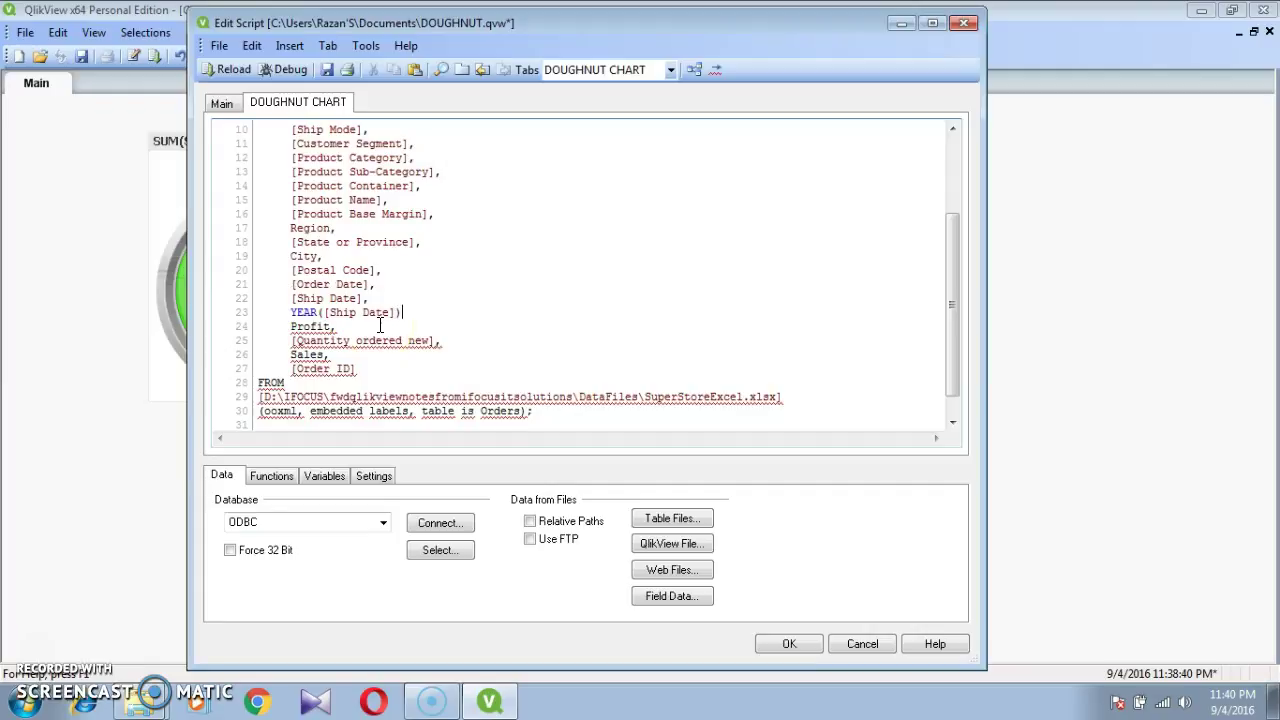
pyautogui.write(' AS YEAR,')
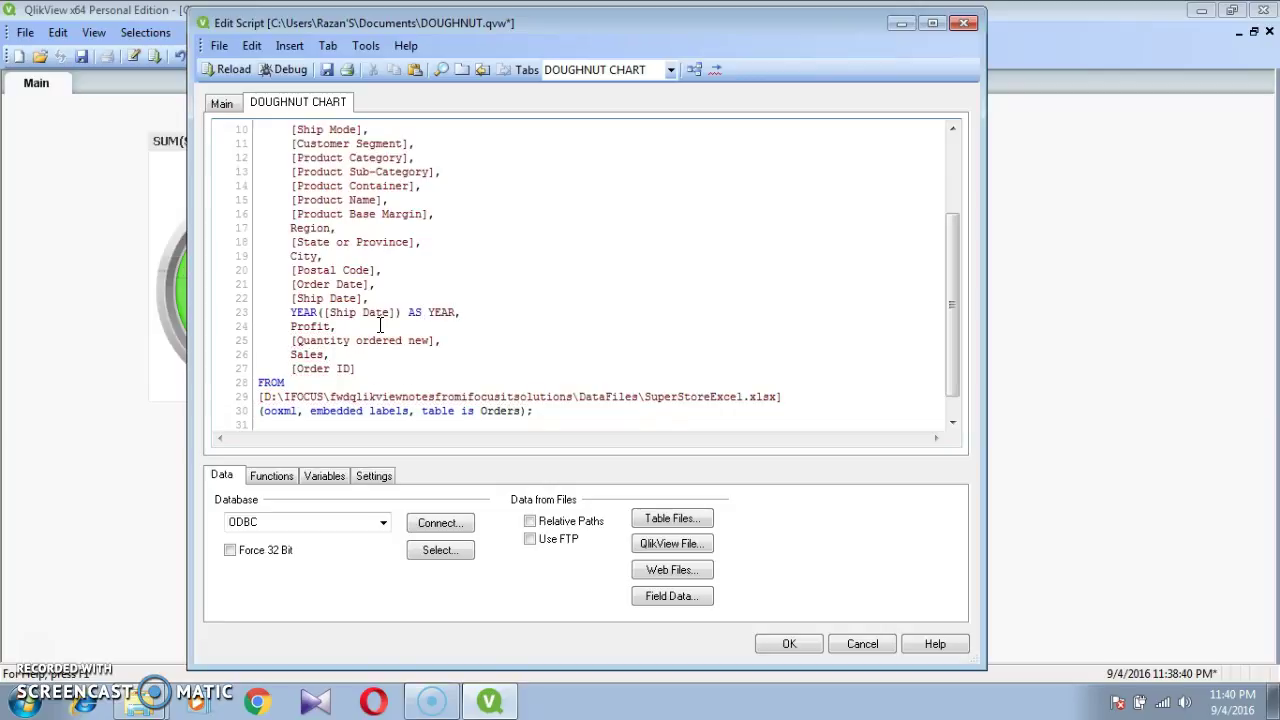
# Step: Reload the edited script and close the sheet properties without adding listboxes
pyautogui.click(243, 72)
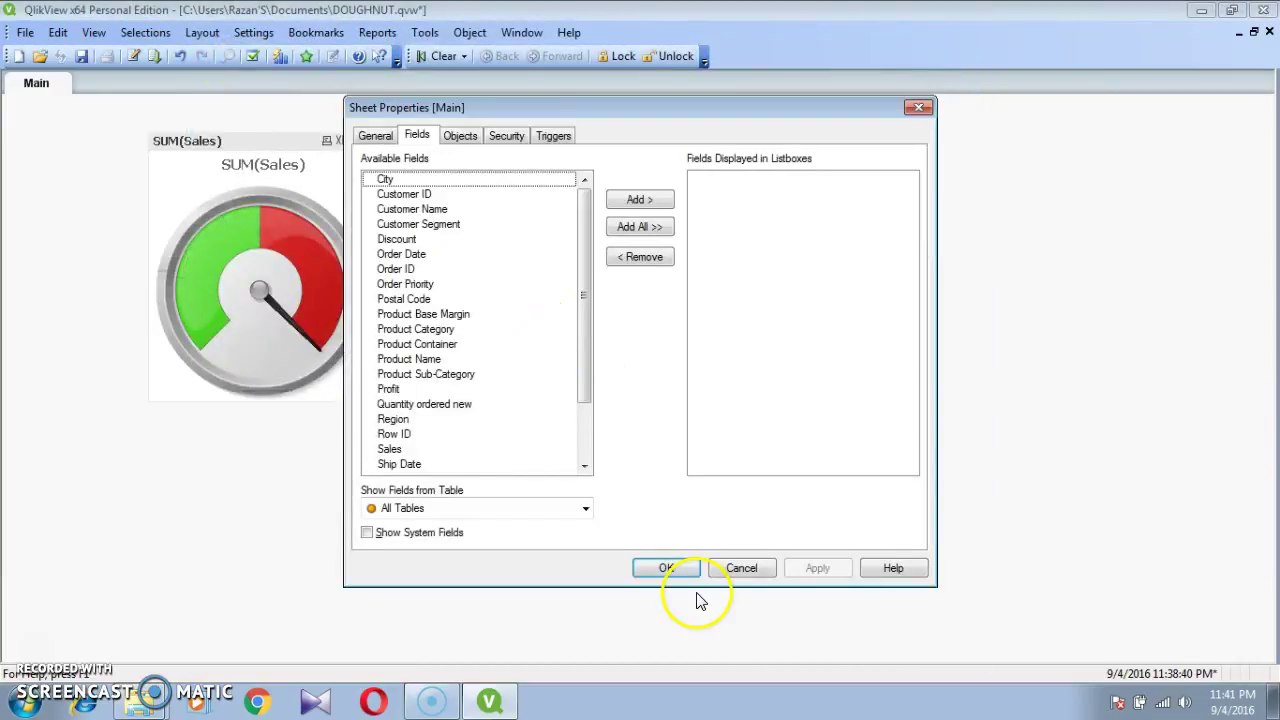
pyautogui.click(665, 567)
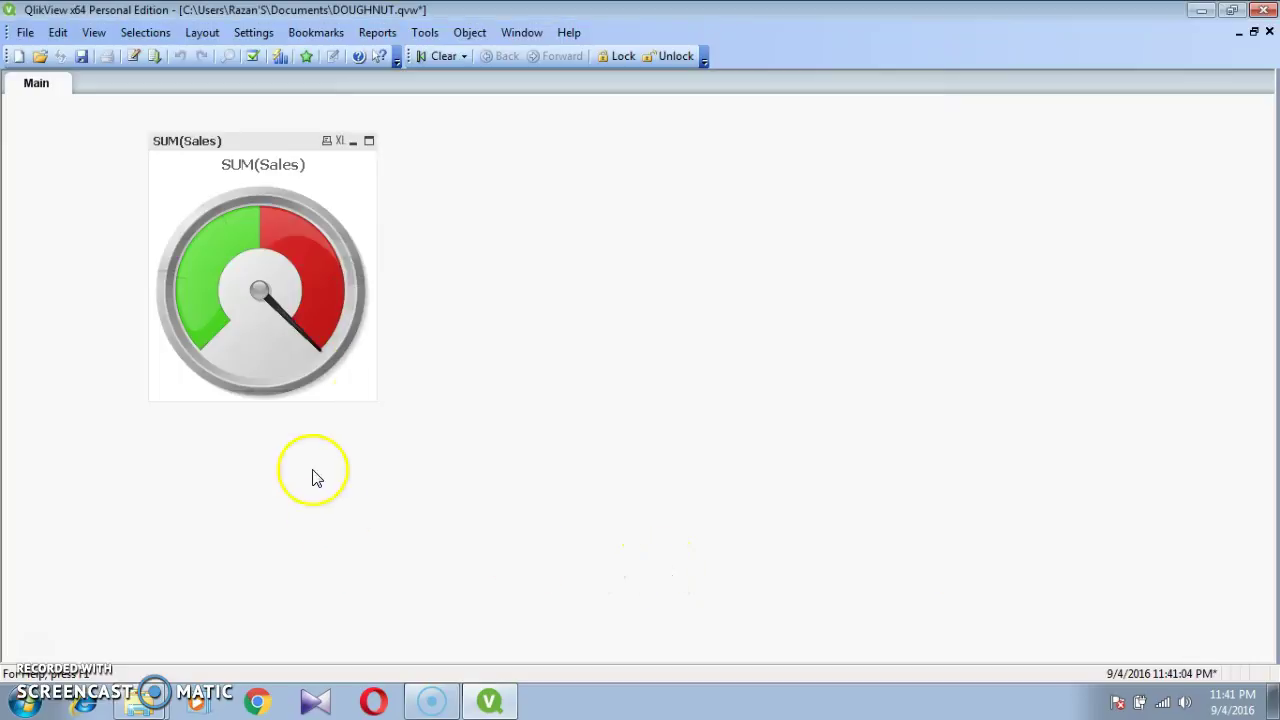
# Step: Reposition the gauge chart slightly lower and closer to the sheet's left edge
pyautogui.click(237, 143)
pyautogui.moveTo(237, 143); pyautogui.dragTo(352, 190)
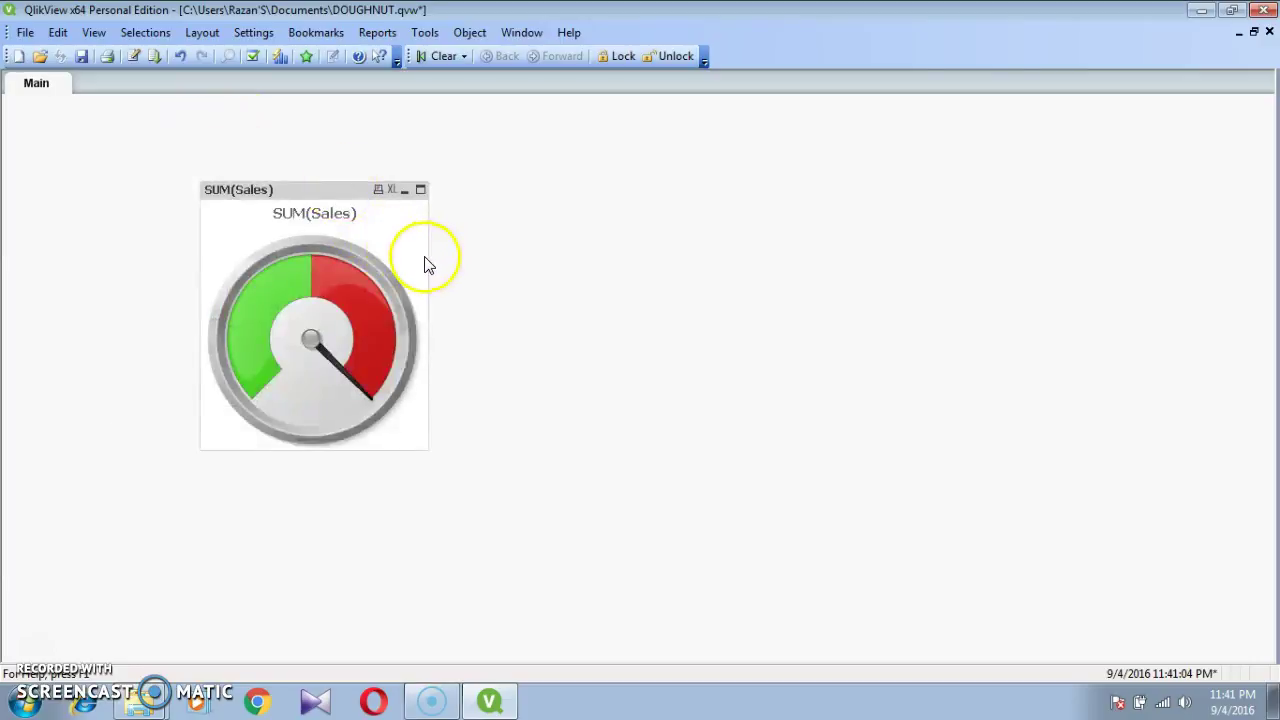
pyautogui.moveTo(388, 195); pyautogui.dragTo(262, 183)
# Step: In the gauge's presentation properties, turn off autowidth segments and hide the segment boundaries and gauge outlines
pyautogui.rightClick(262, 183)
pyautogui.click(330, 186)
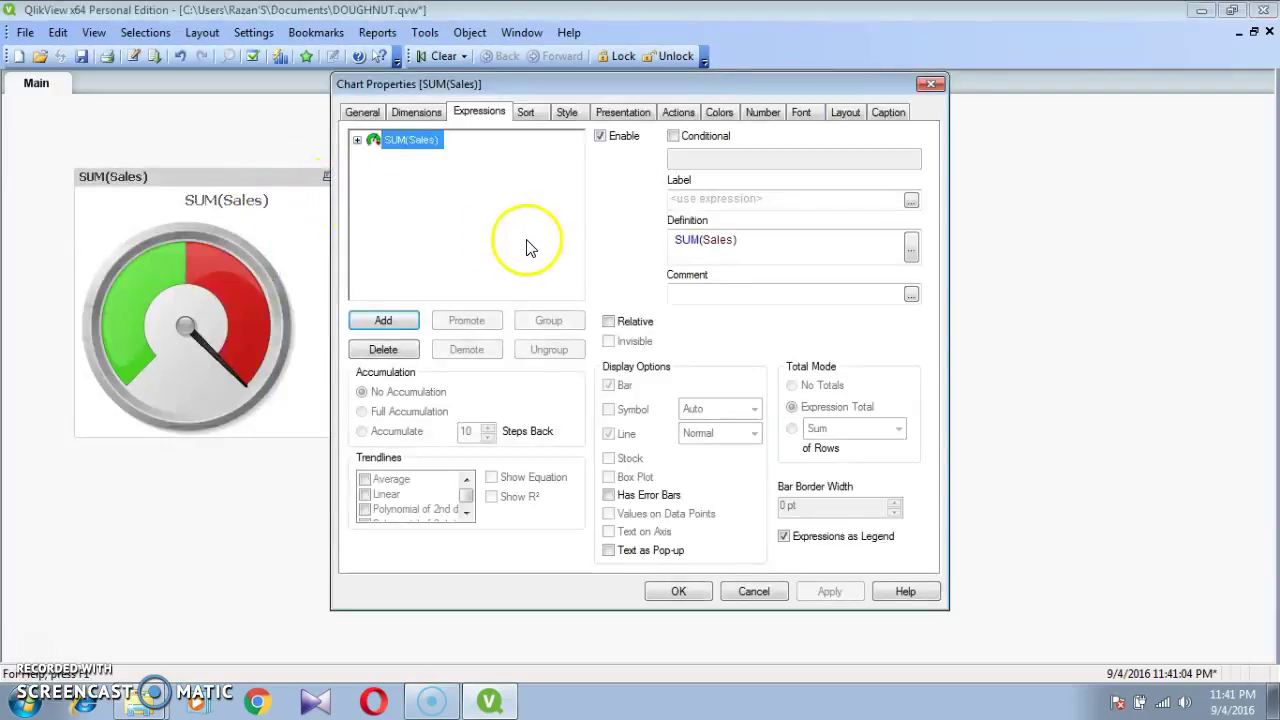
pyautogui.click(620, 114)
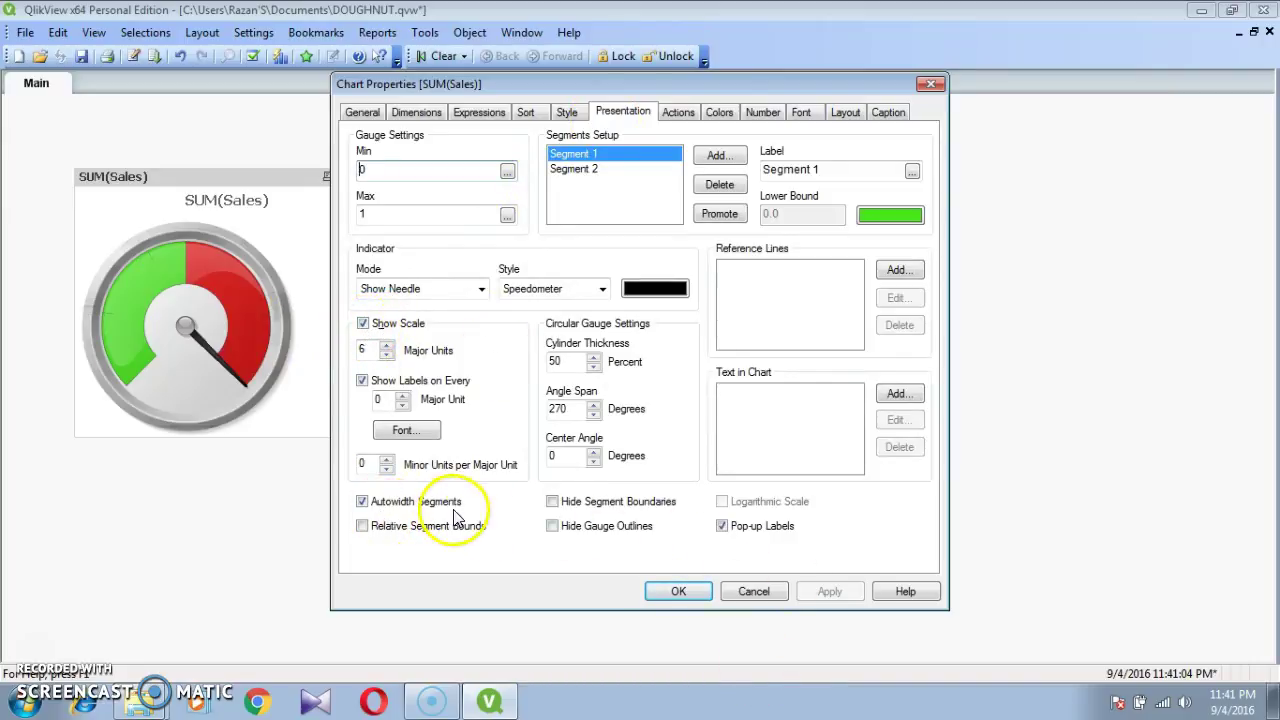
pyautogui.click(362, 503)
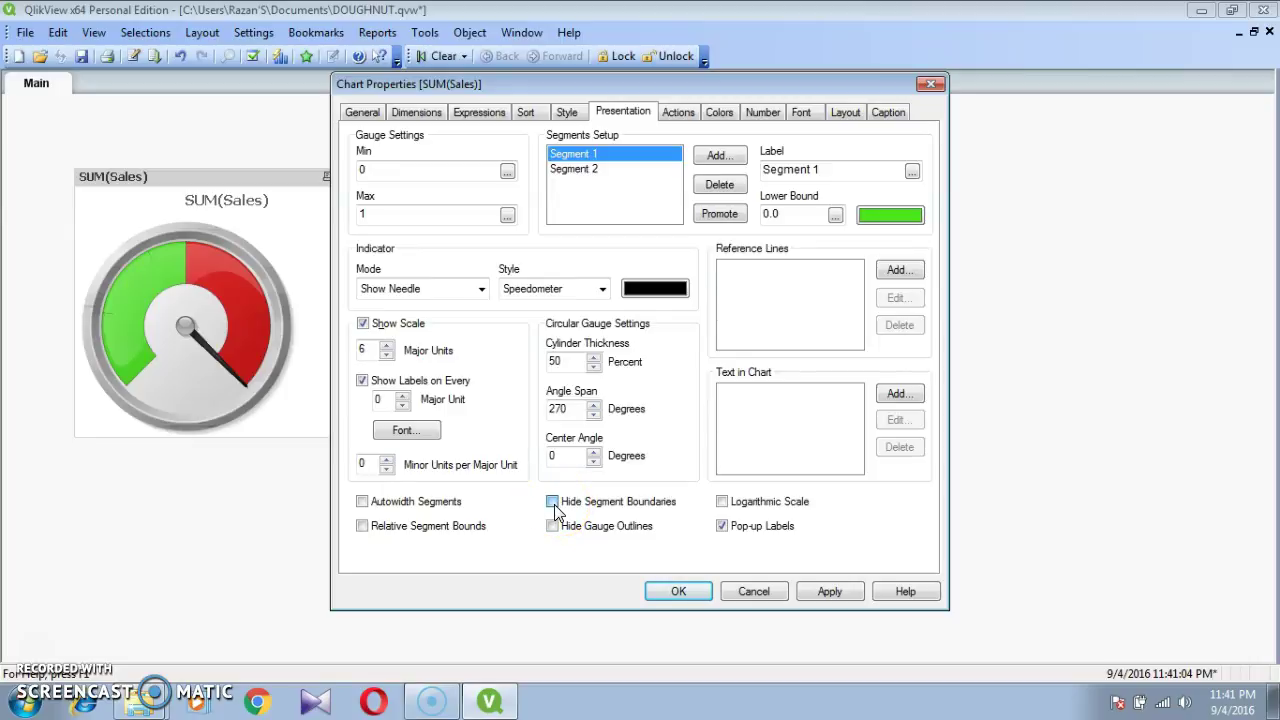
pyautogui.click(553, 527)
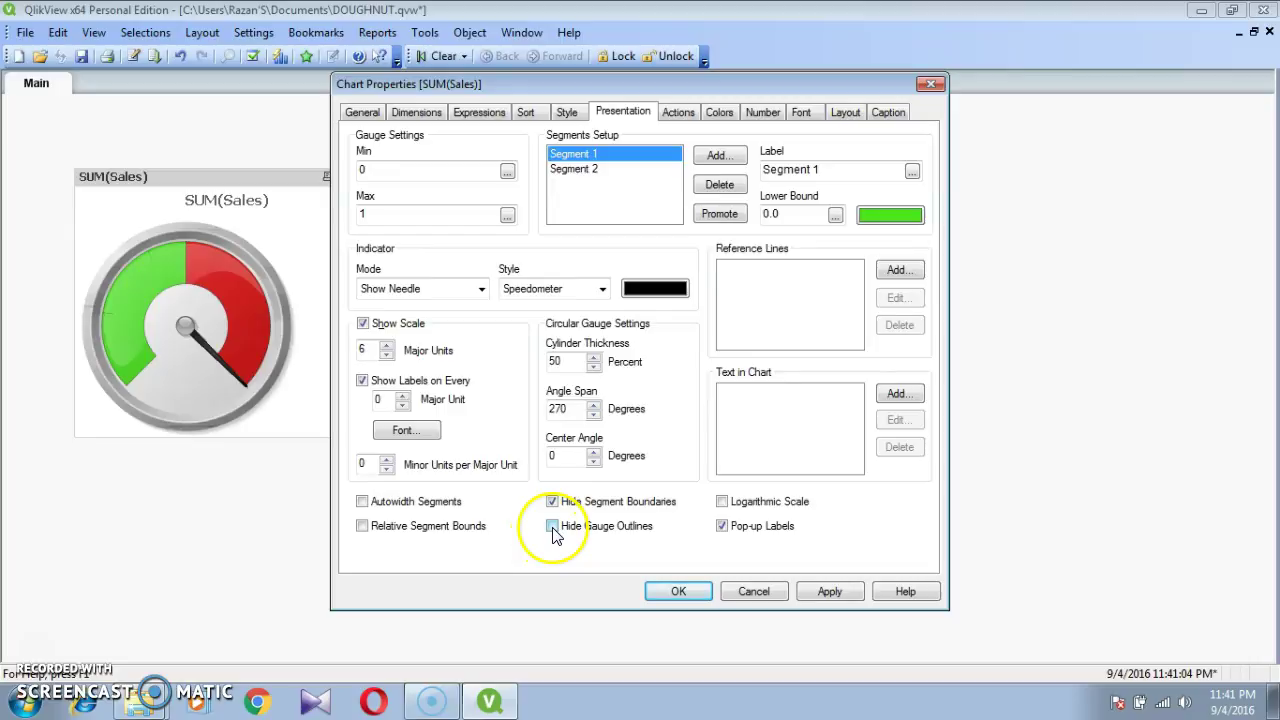
# Step: Set the gauge's indicator mode to Fill to Value and turn off its scale
pyautogui.click(424, 290)
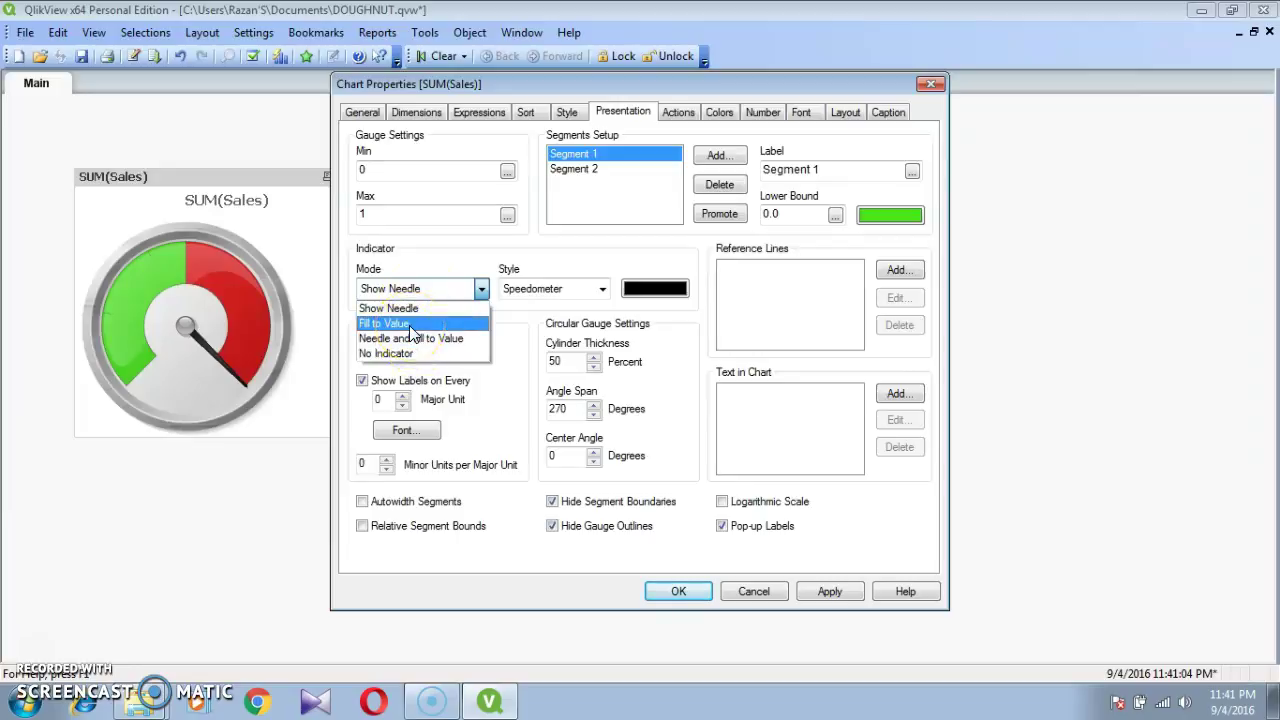
pyautogui.click(412, 325)
pyautogui.click(420, 288)
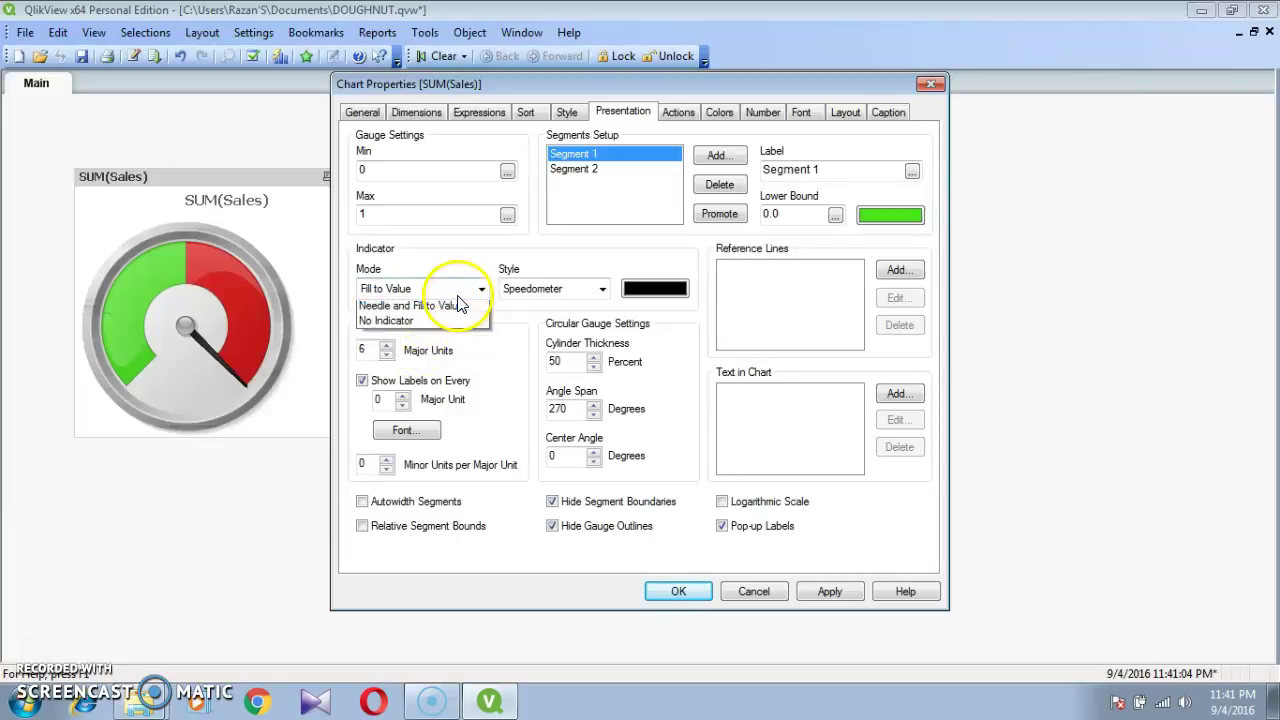
pyautogui.click(420, 326)
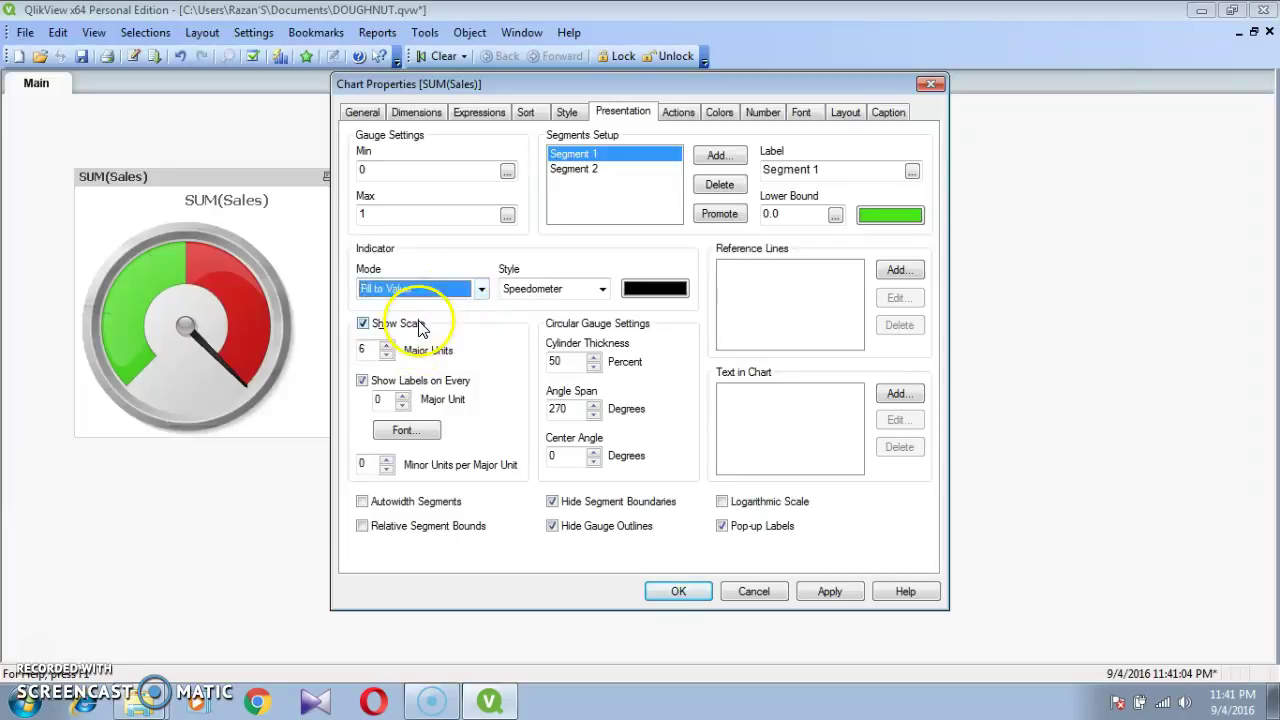
pyautogui.click(363, 324)
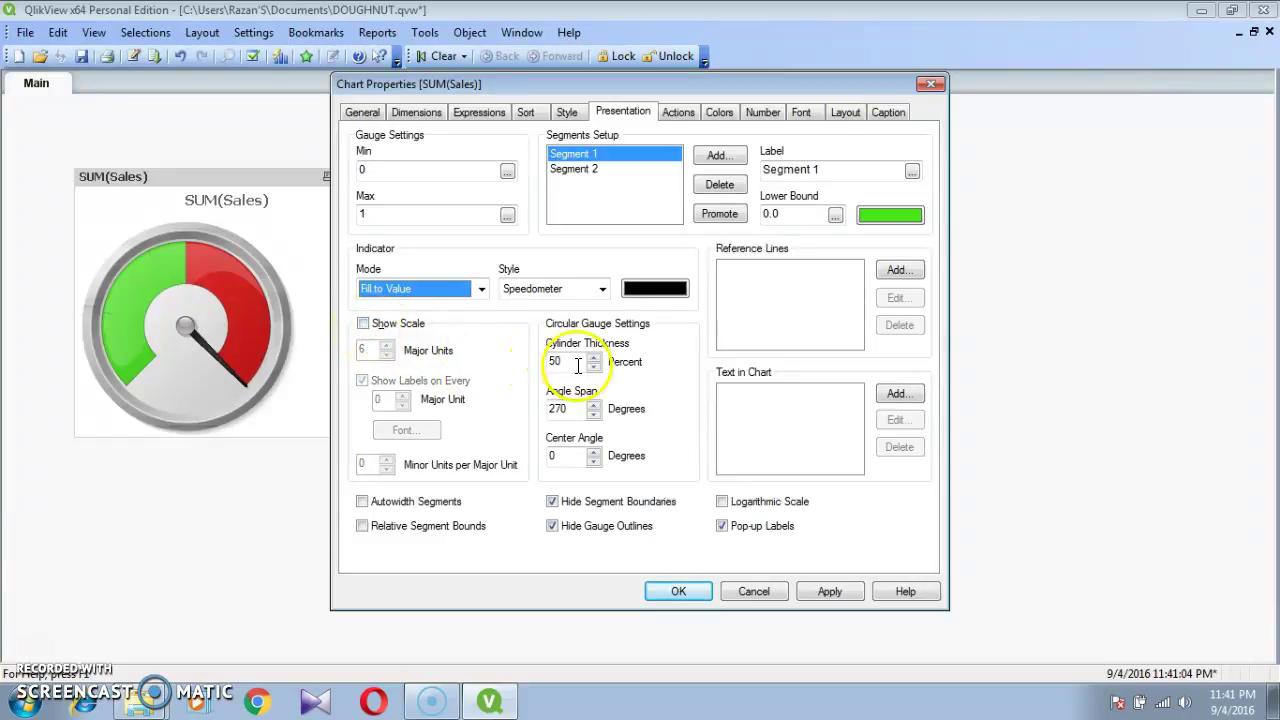
# Step: Set the circular gauge's angle span to 360 degrees and apply the change
pyautogui.click(575, 408)
pyautogui.doubleClick(575, 408)
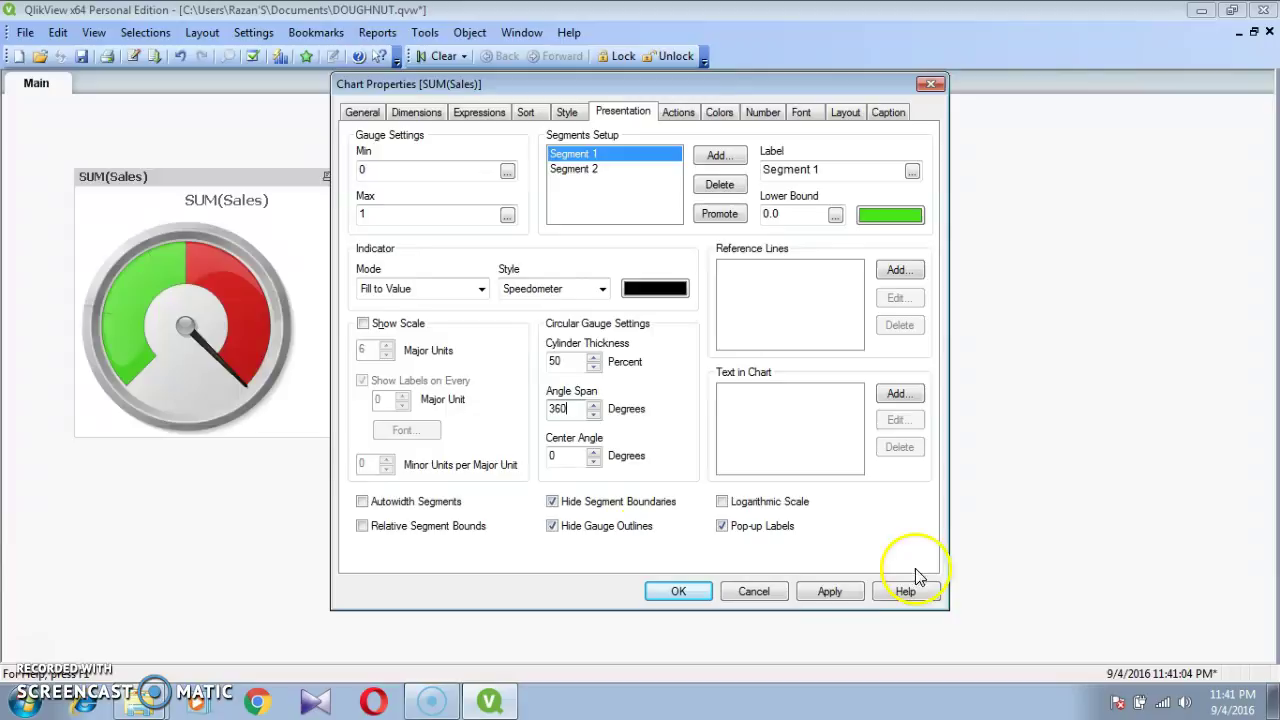
pyautogui.click(837, 591)
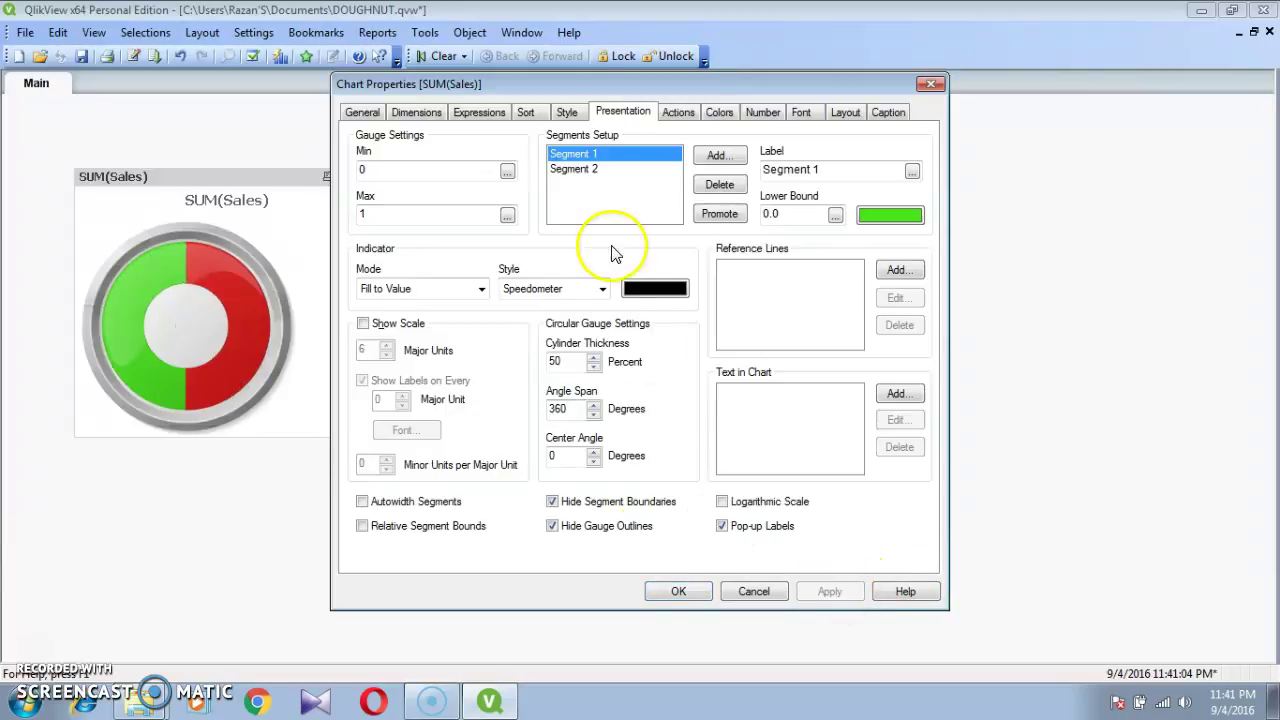
# Step: Move the chart properties dialog clear of the chart, and apply the flat circular gauge look without the metallic frame
pyautogui.moveTo(572, 84); pyautogui.dragTo(680, 89)
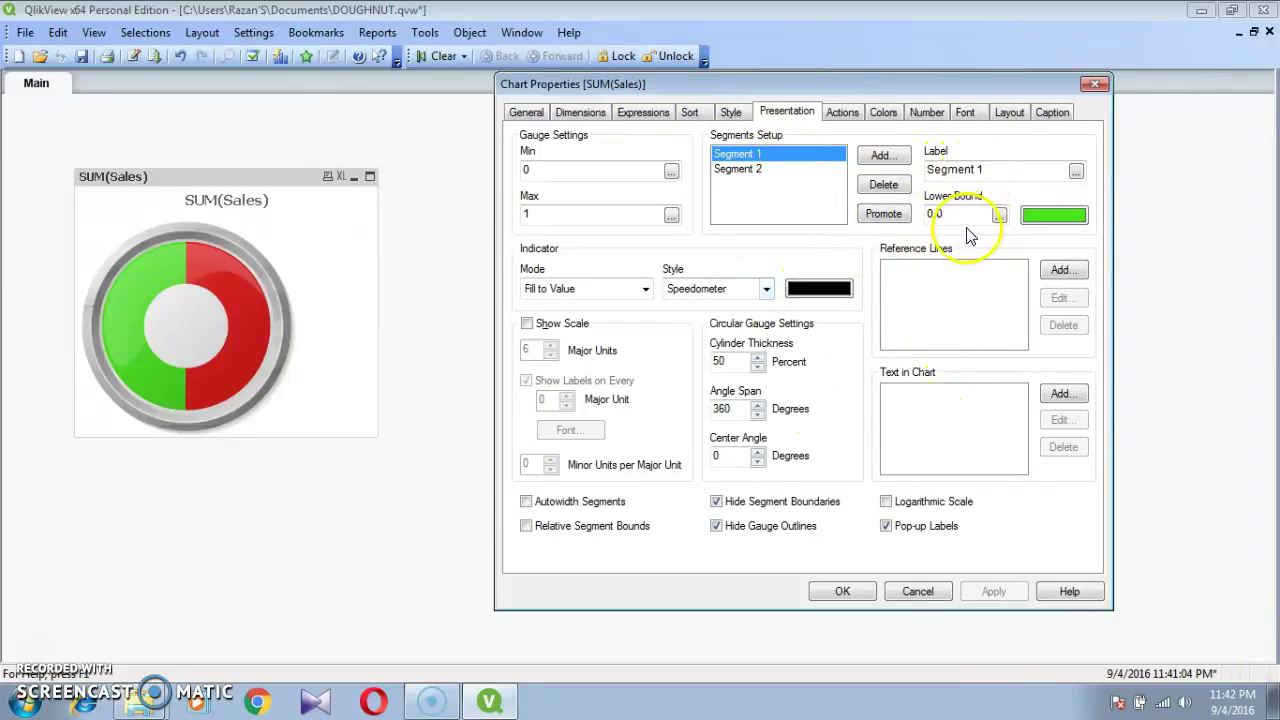
pyautogui.click(731, 112)
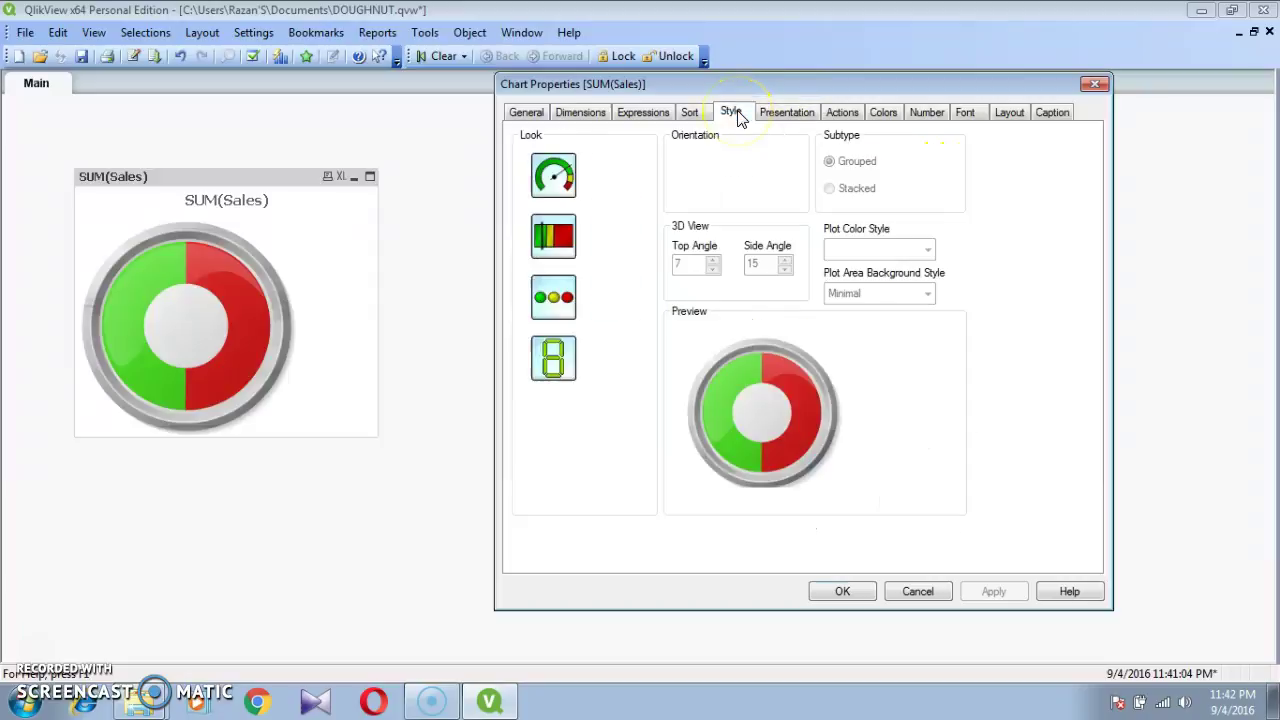
pyautogui.click(553, 188)
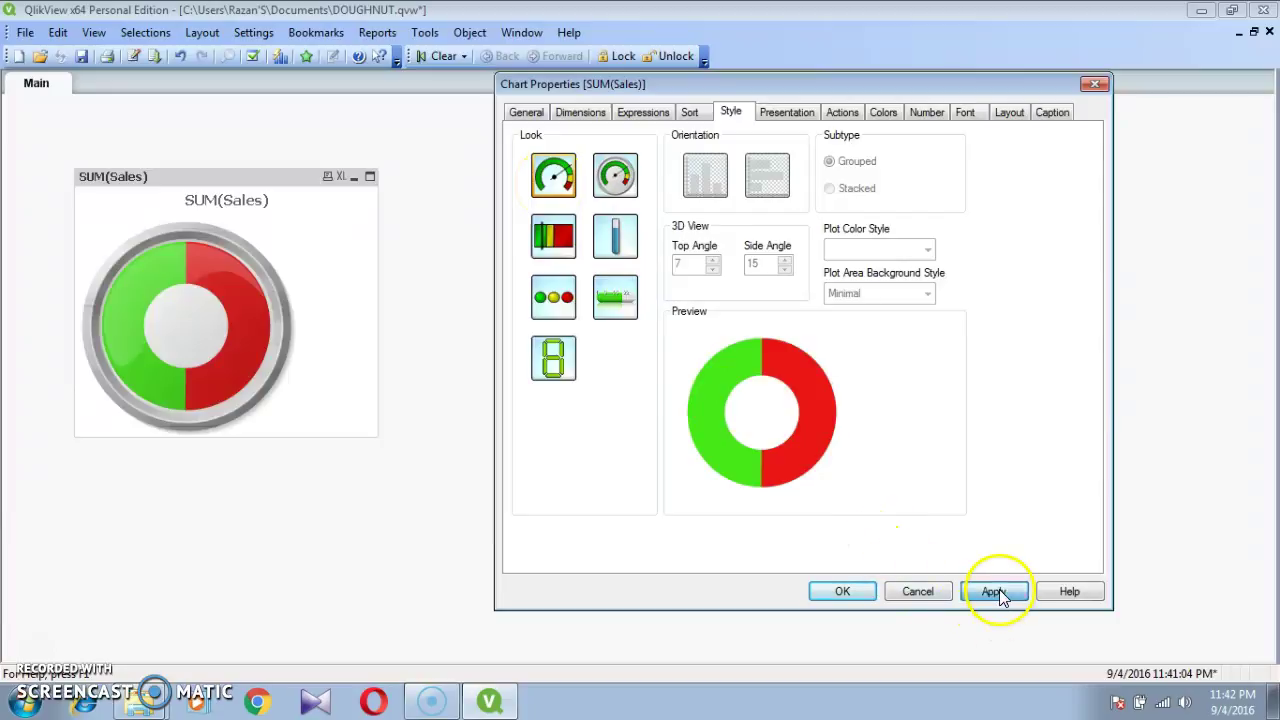
pyautogui.click(995, 591)
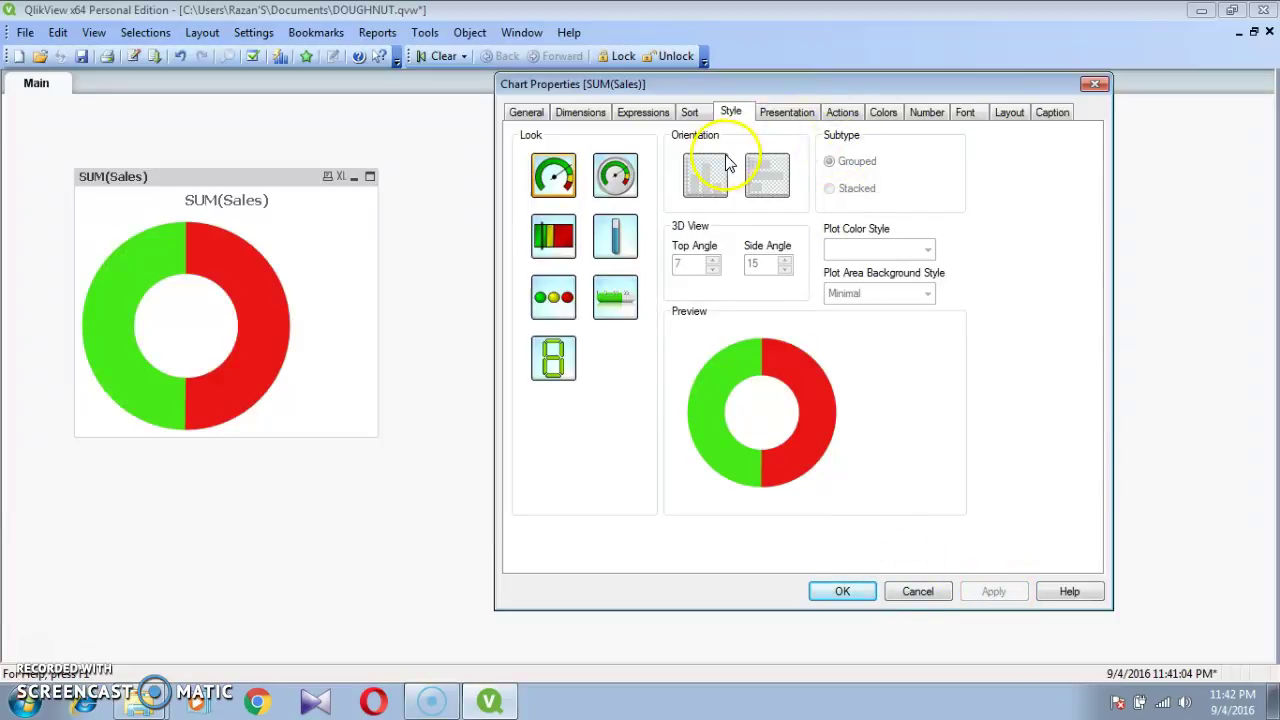
# Step: Change the solid fill colour of gauge Segment 2 to light grey (192, 192, 192)
pyautogui.click(789, 115)
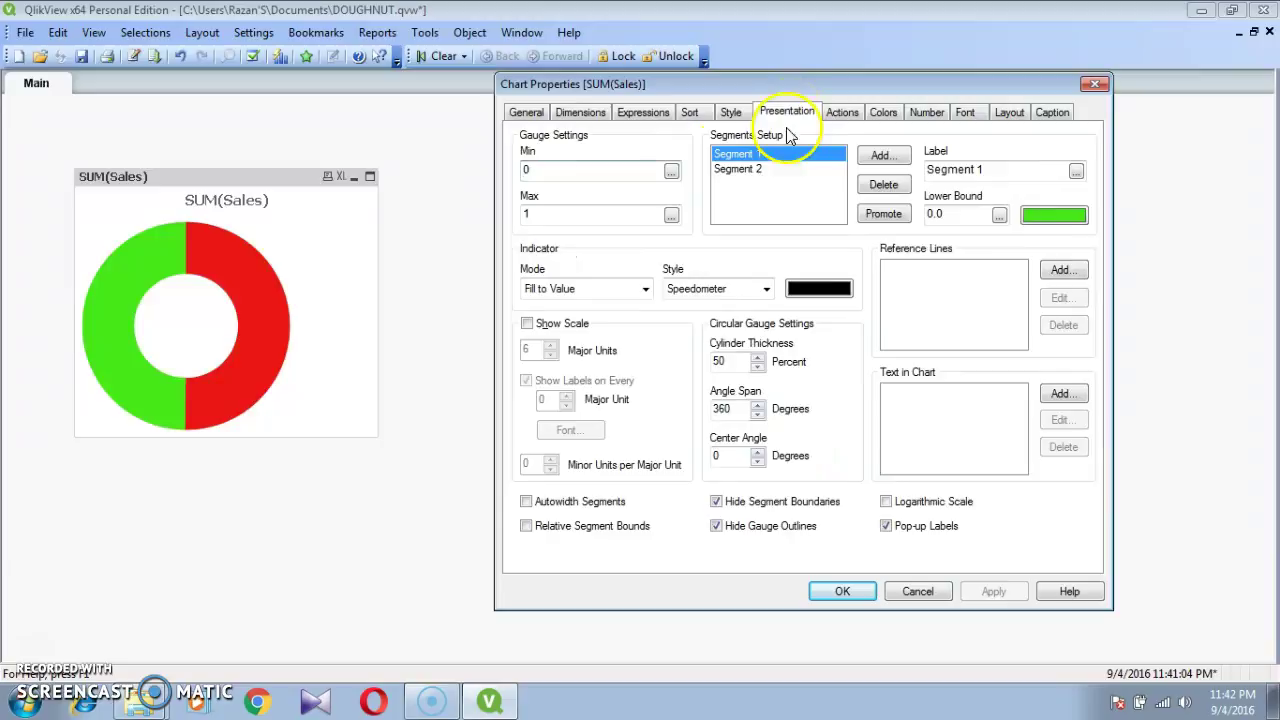
pyautogui.click(756, 172)
pyautogui.click(1064, 222)
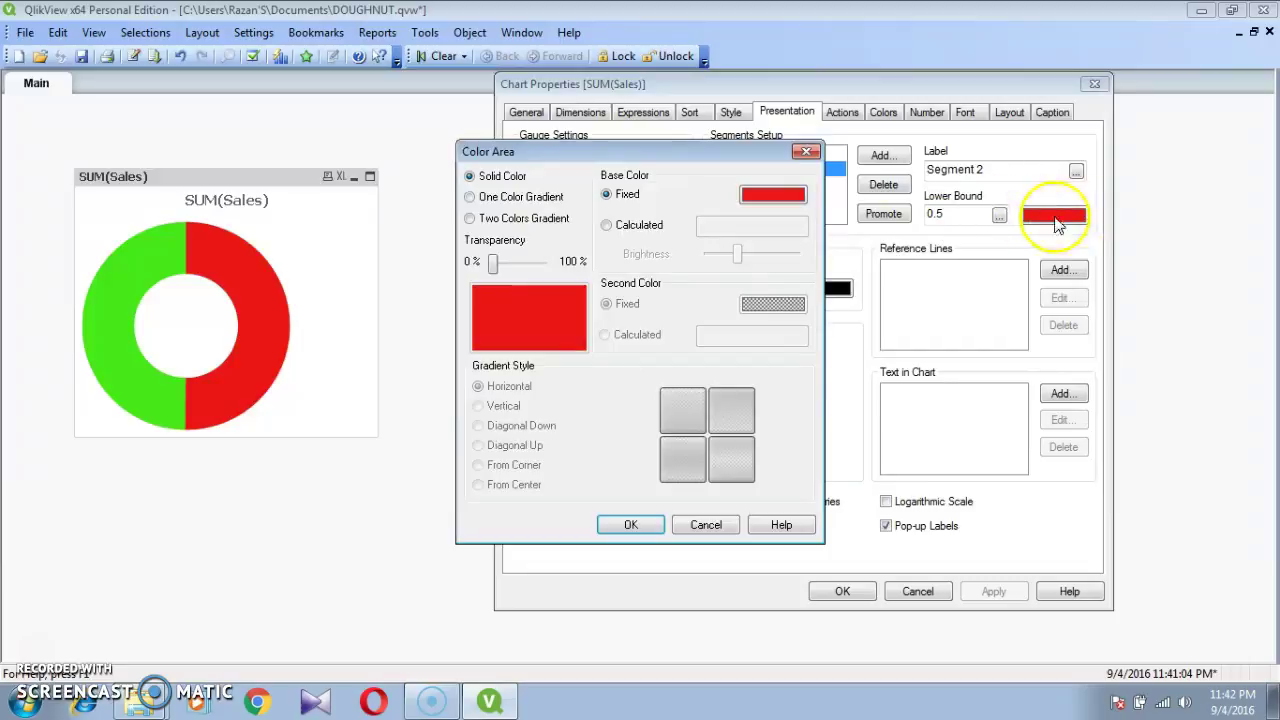
pyautogui.click(778, 194)
pyautogui.click(570, 346)
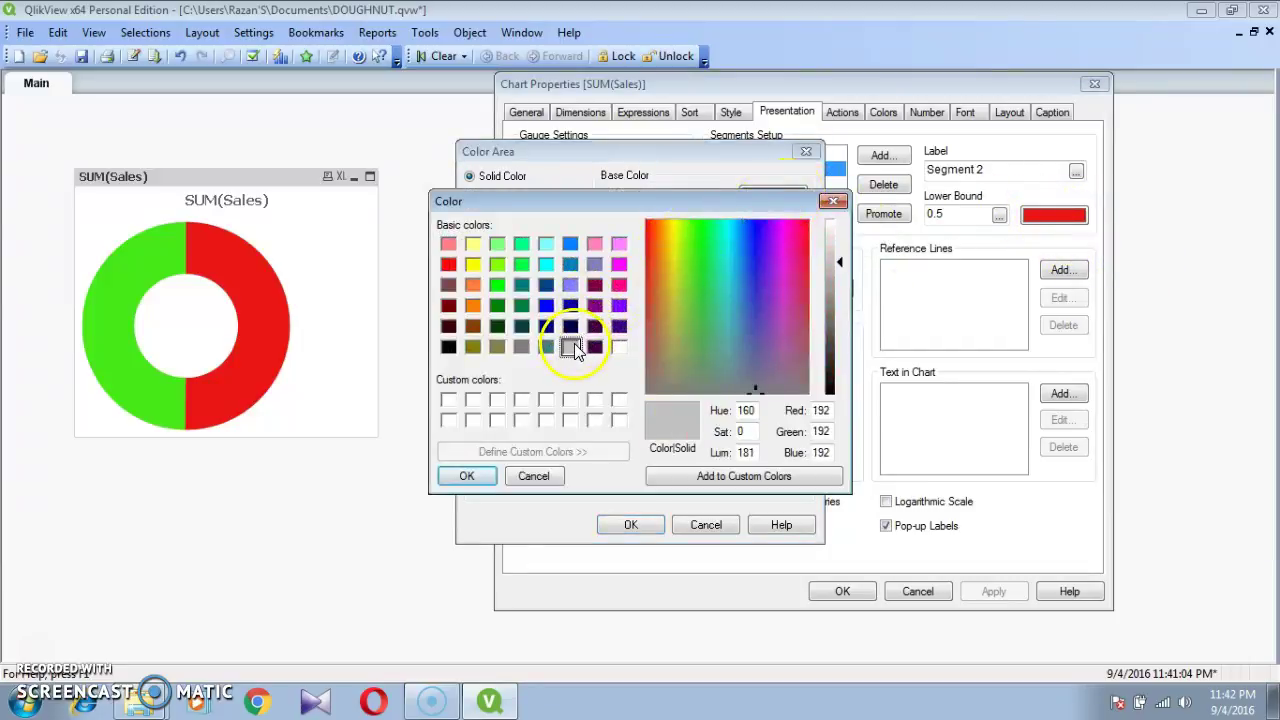
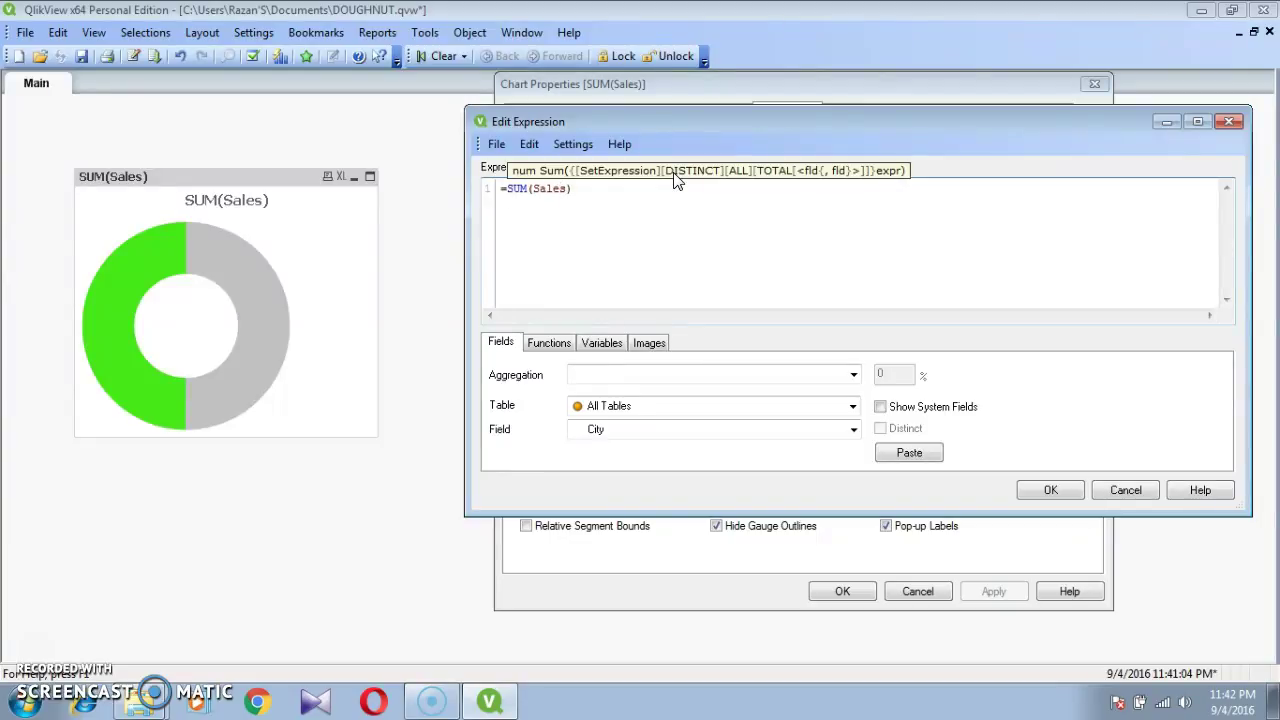
# Step: Restrict Segment 2's lower bound expression to =SUM({<YEAR={2010}>}Sales) and close the chart properties
pyautogui.write('}')
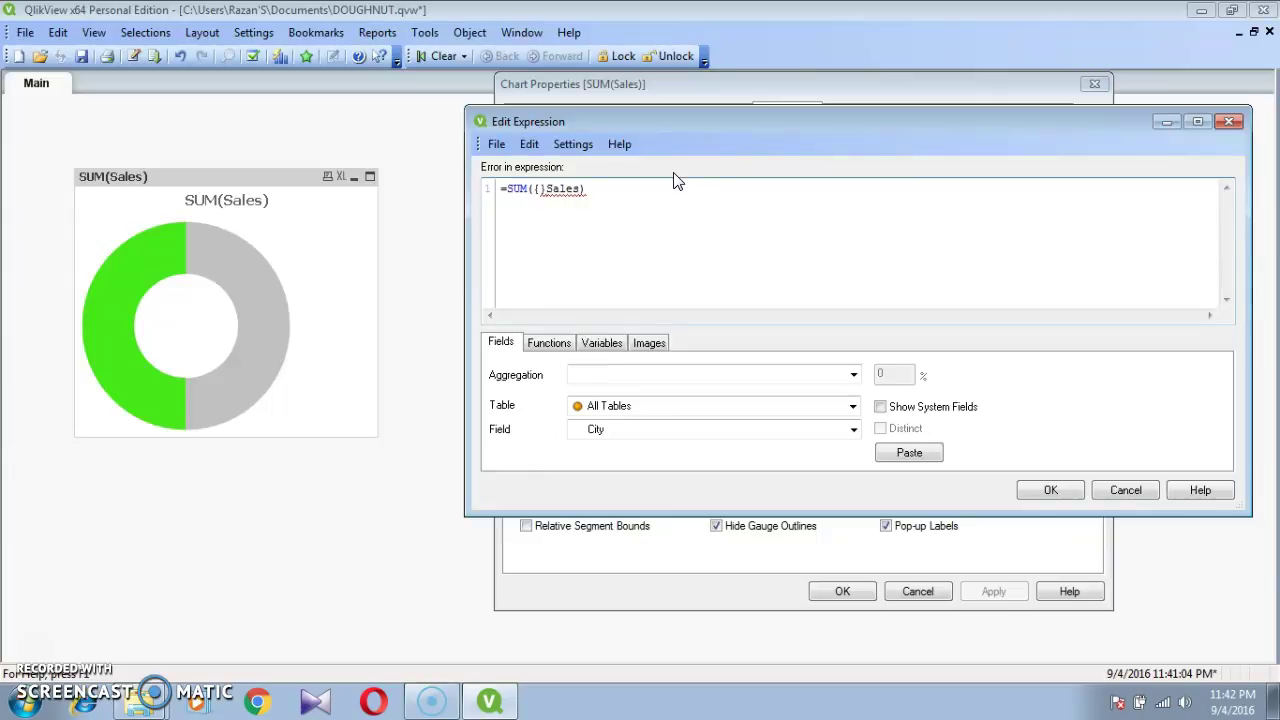
pyautogui.write('<>')
pyautogui.press('Left')
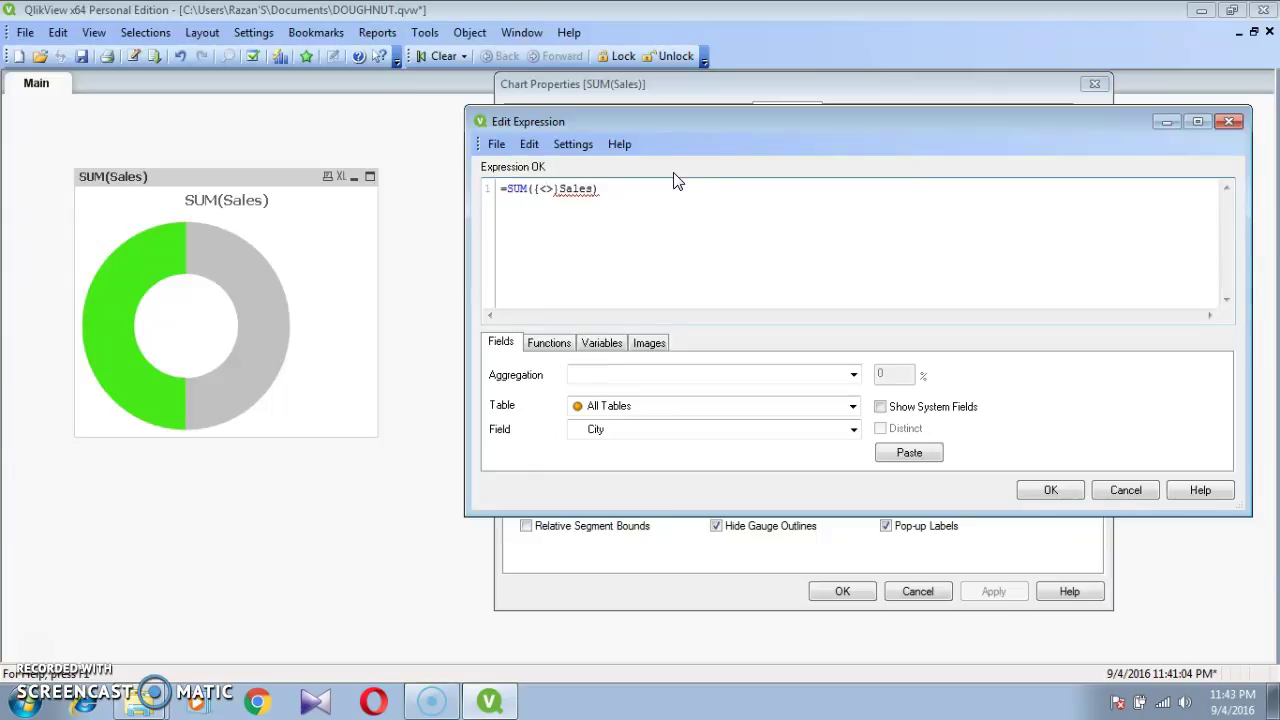
pyautogui.write('YEAR={2010')
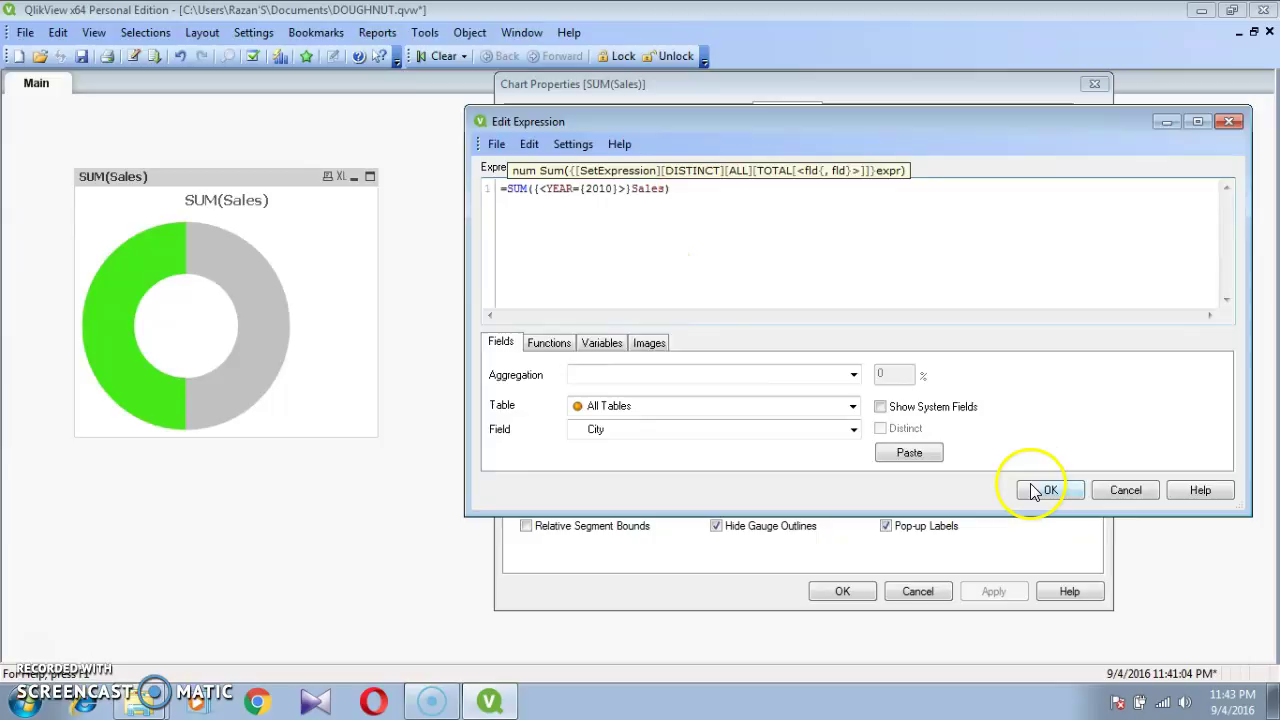
pyautogui.click(1036, 492)
pyautogui.click(846, 509)
# Step: Add a list box for the YEAR field and place it towards the sheet's upper right, away from the chart
pyautogui.rightClick(625, 178)
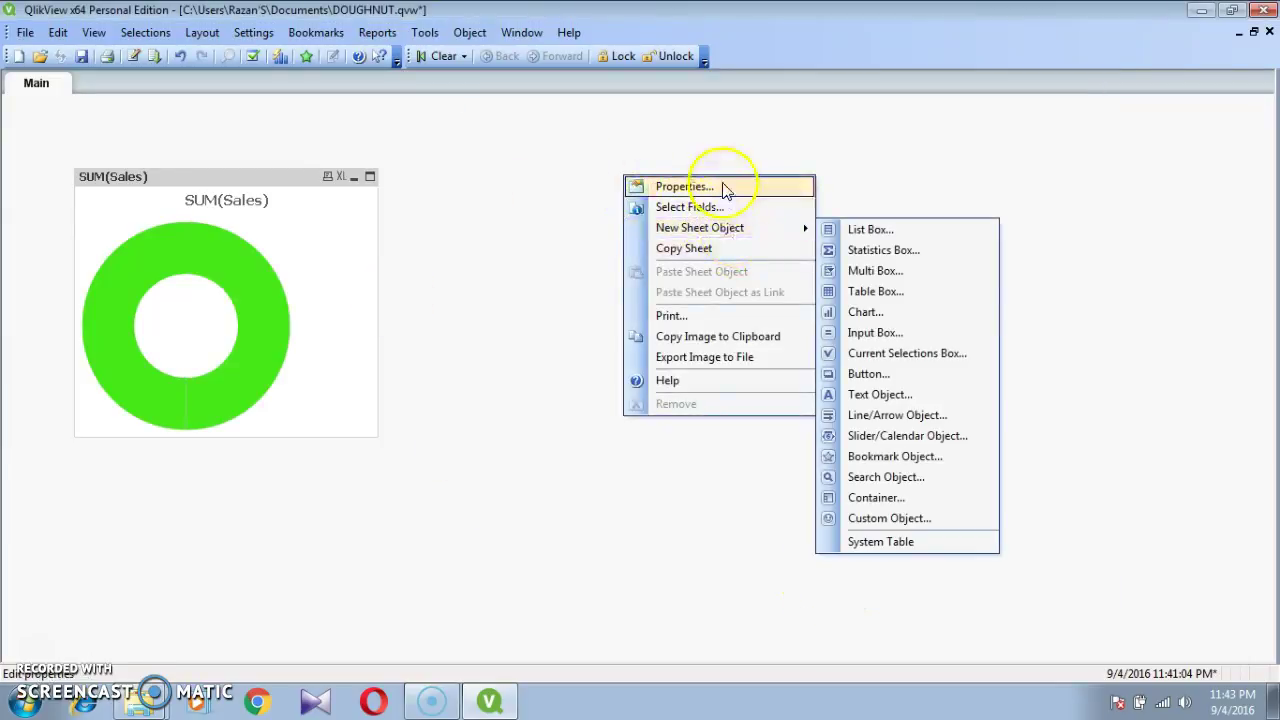
pyautogui.moveTo(757, 228)
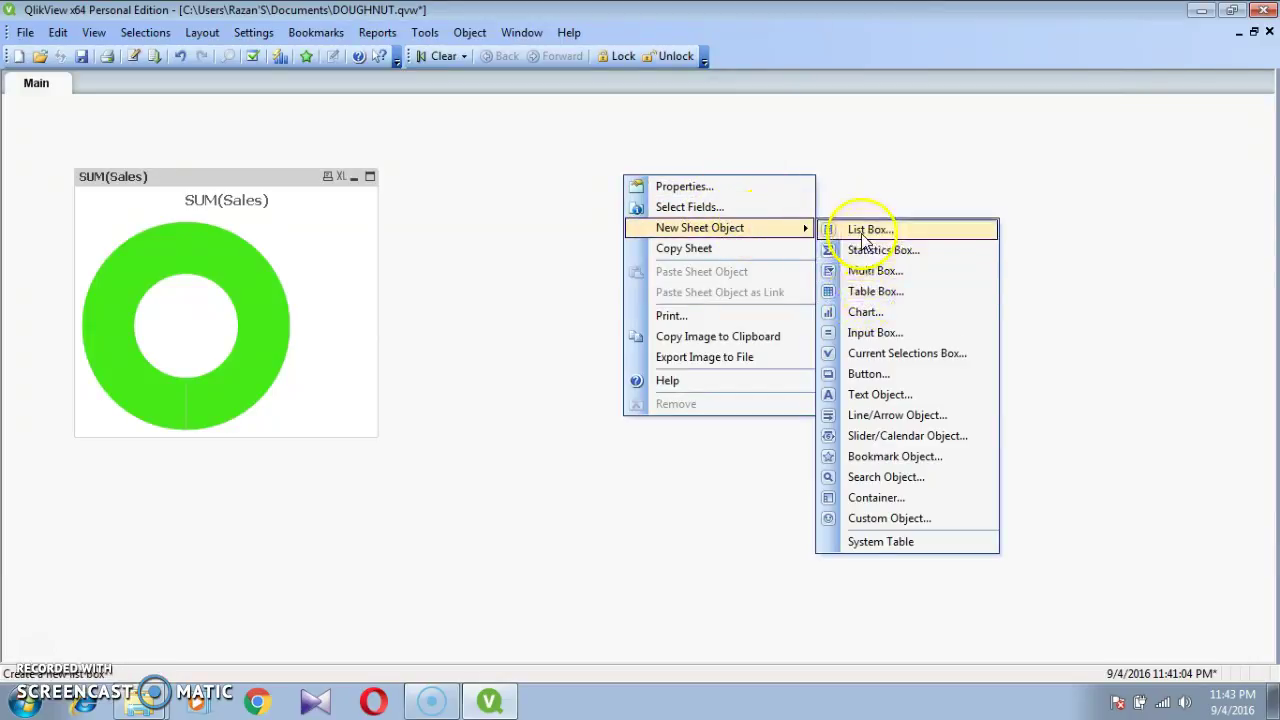
pyautogui.click(862, 232)
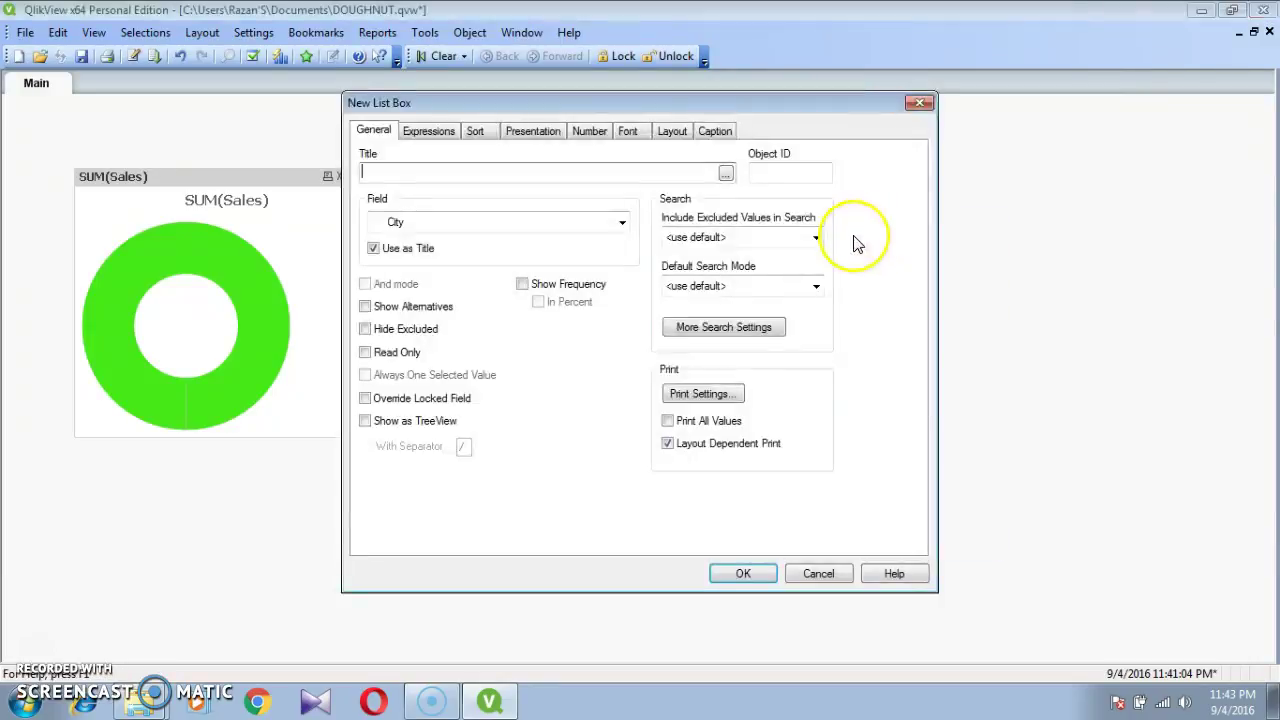
pyautogui.click(522, 230)
pyautogui.press('y')
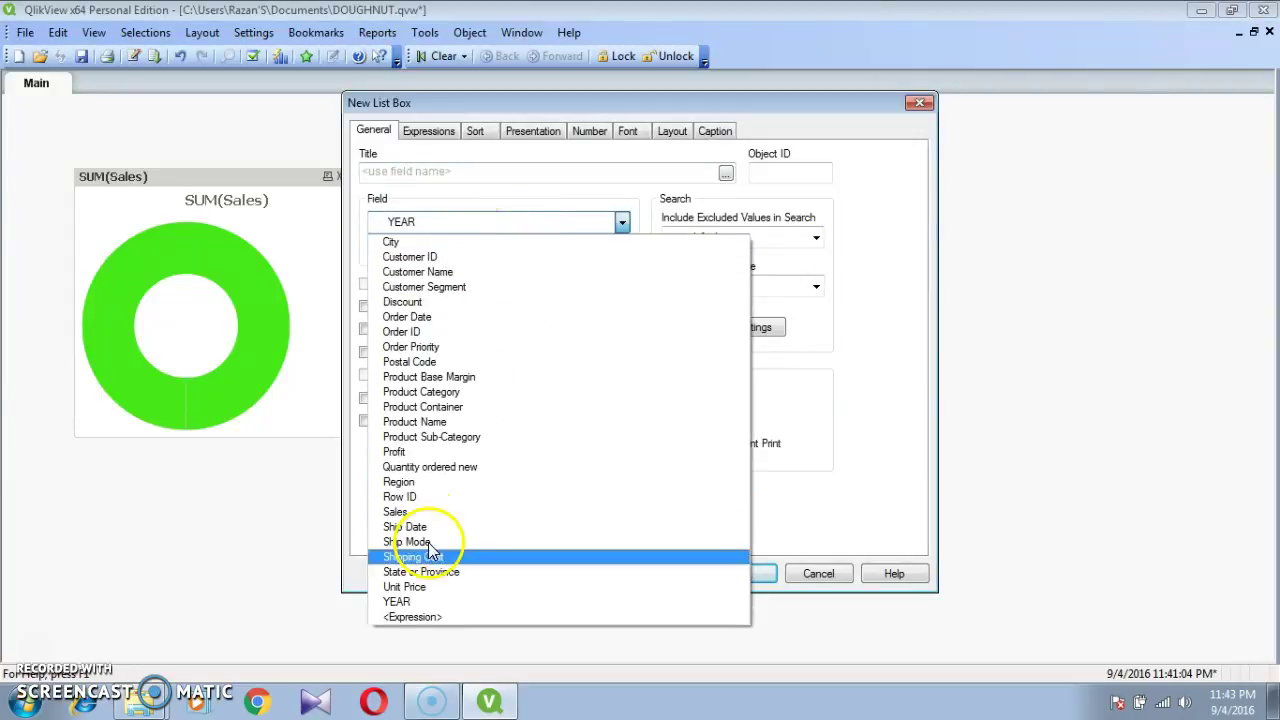
pyautogui.click(420, 608)
pyautogui.click(716, 575)
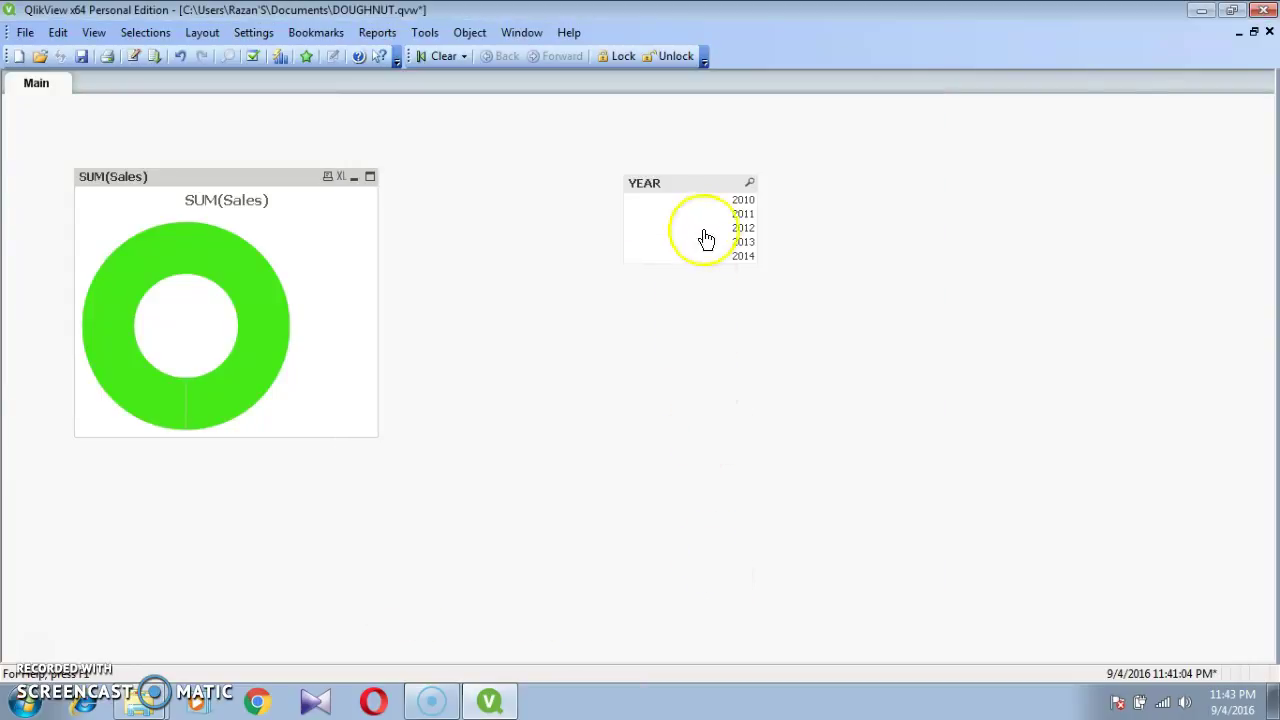
pyautogui.moveTo(703, 190); pyautogui.dragTo(995, 161)
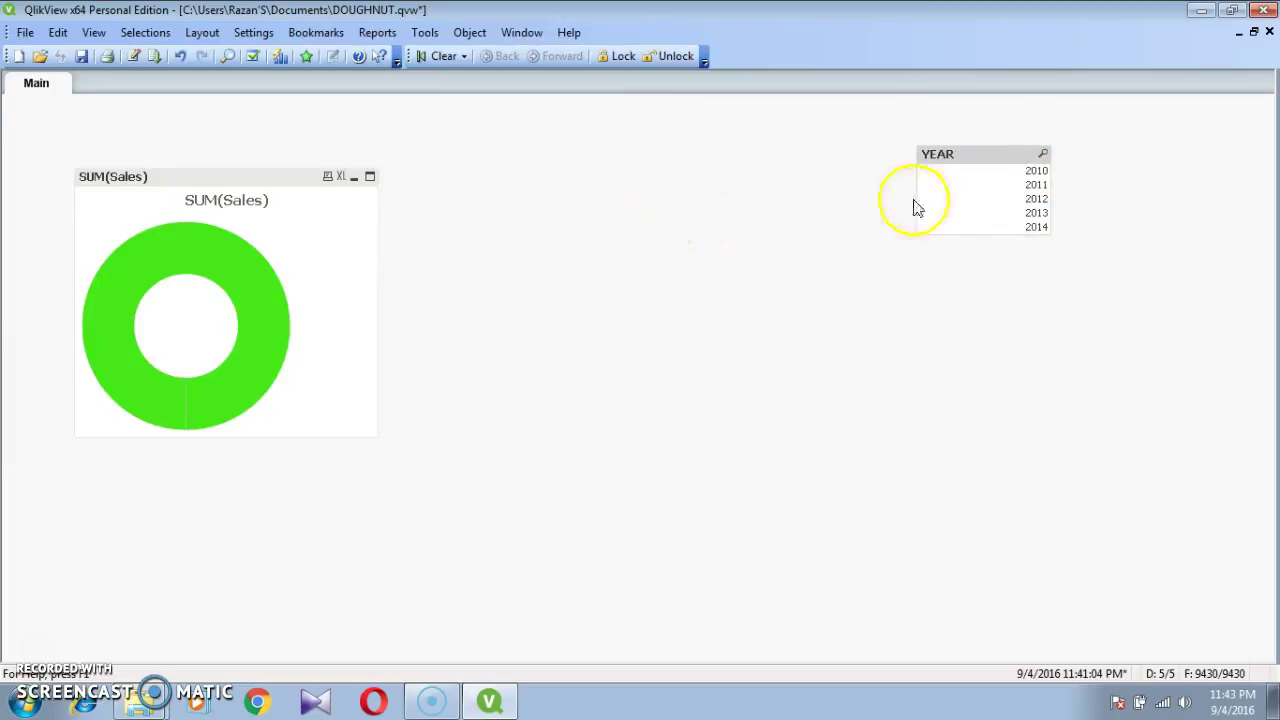
# Step: Extend Segment 2's lower bound expression to =SUM({<YEAR={2010}>}Sales)/SUM(Sales) and apply it to the gauge
pyautogui.rightClick(297, 211)
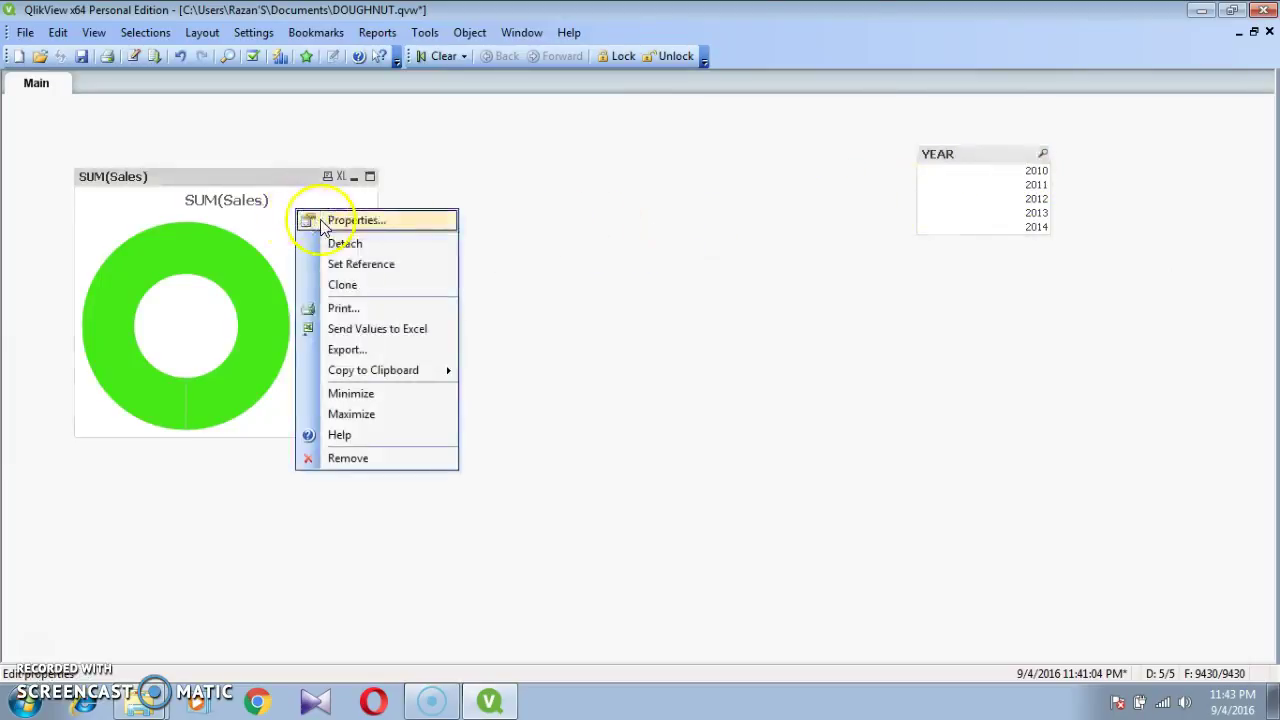
pyautogui.click(322, 222)
pyautogui.click(598, 170)
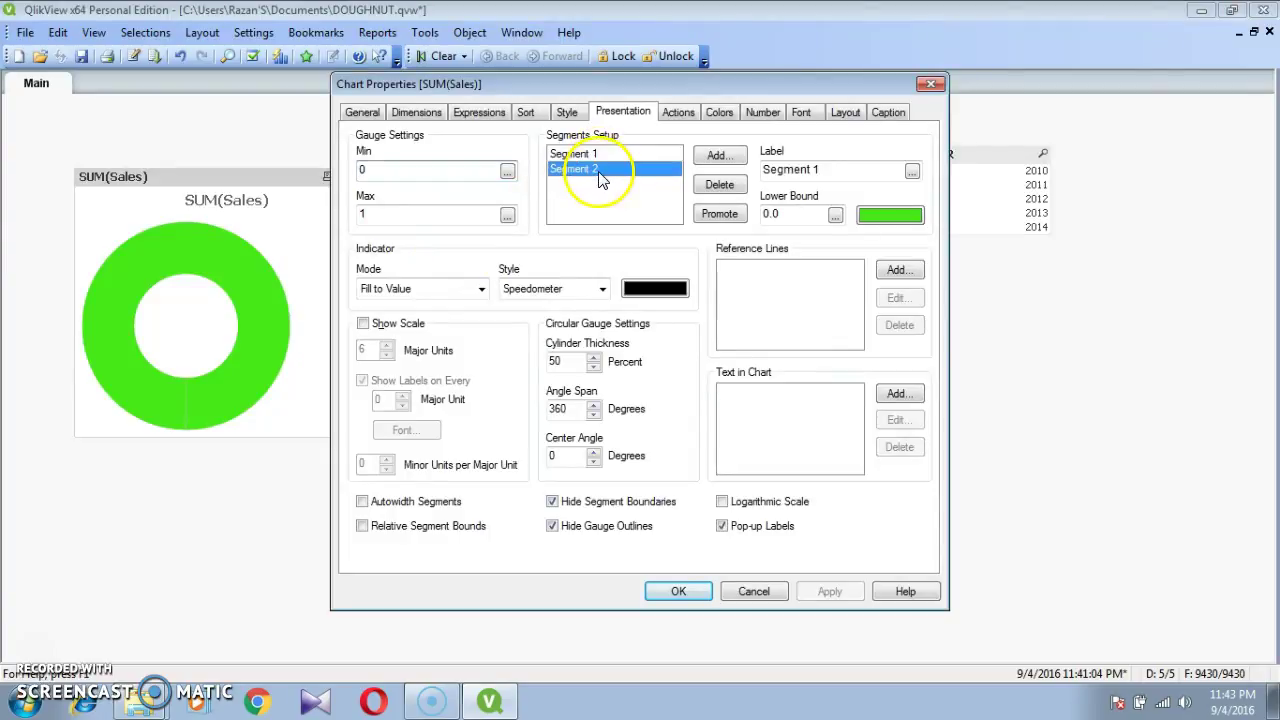
pyautogui.click(831, 215)
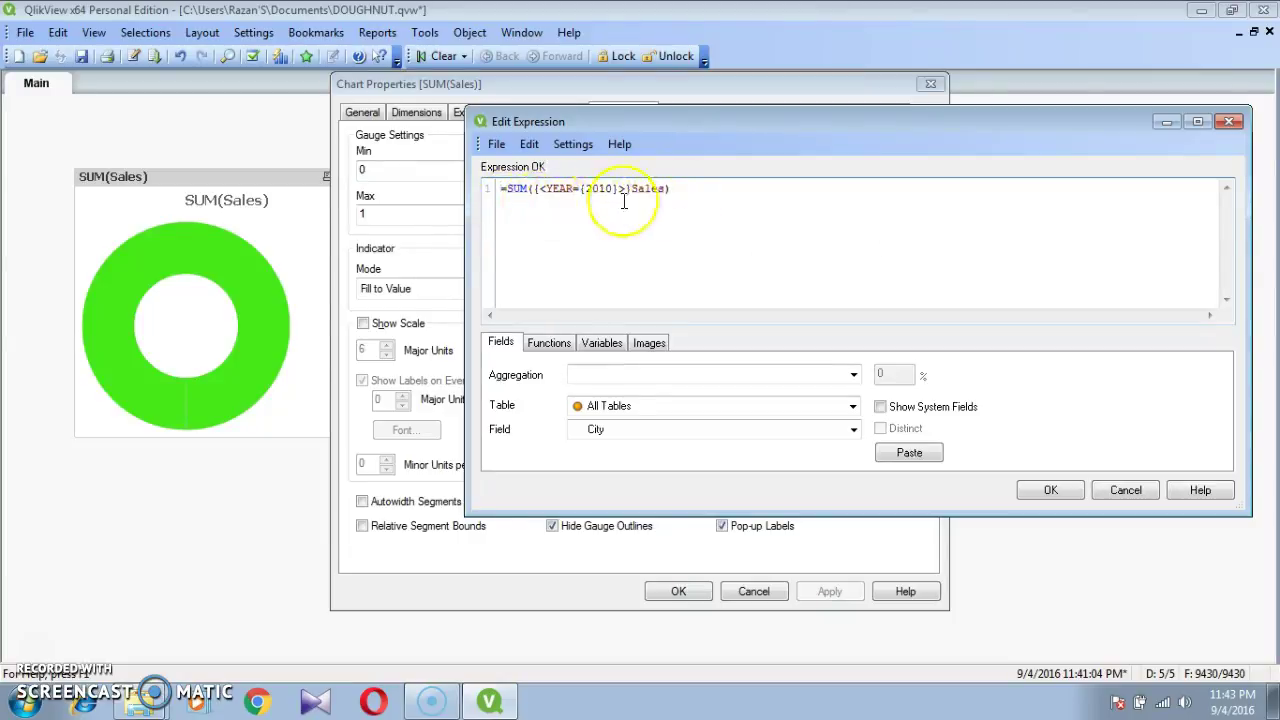
pyautogui.write('/')
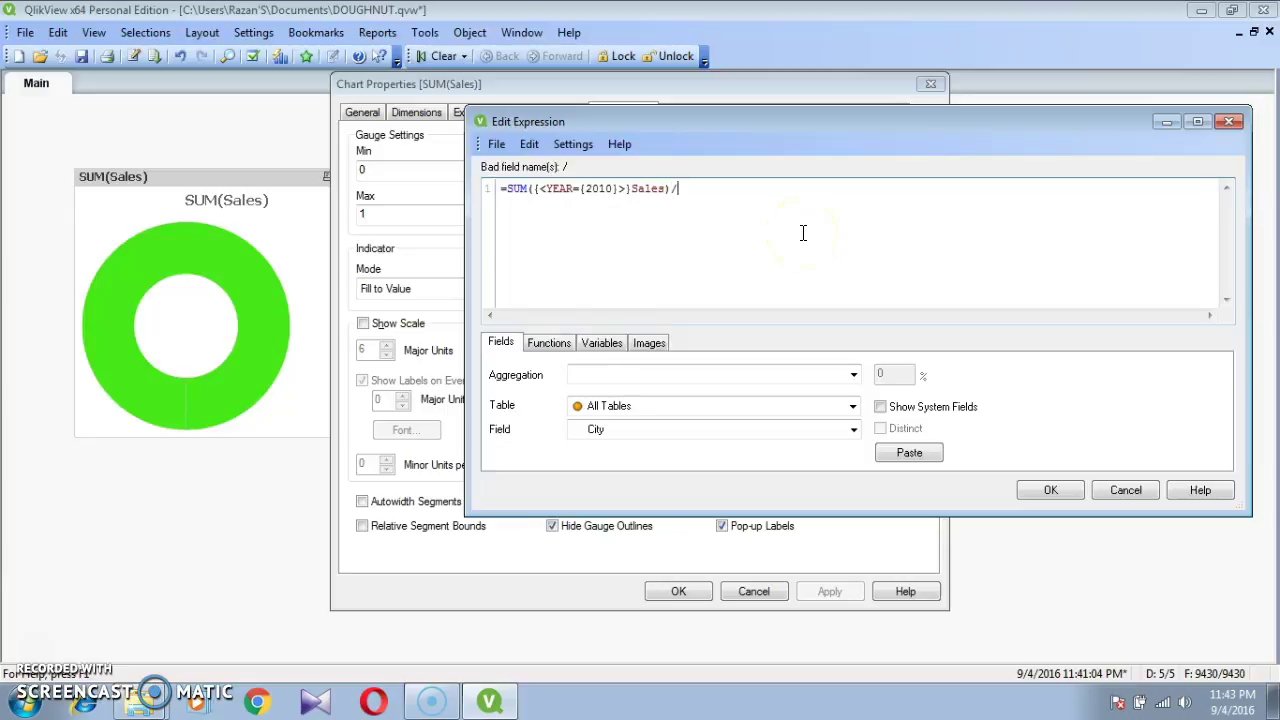
pyautogui.write('SUM(')
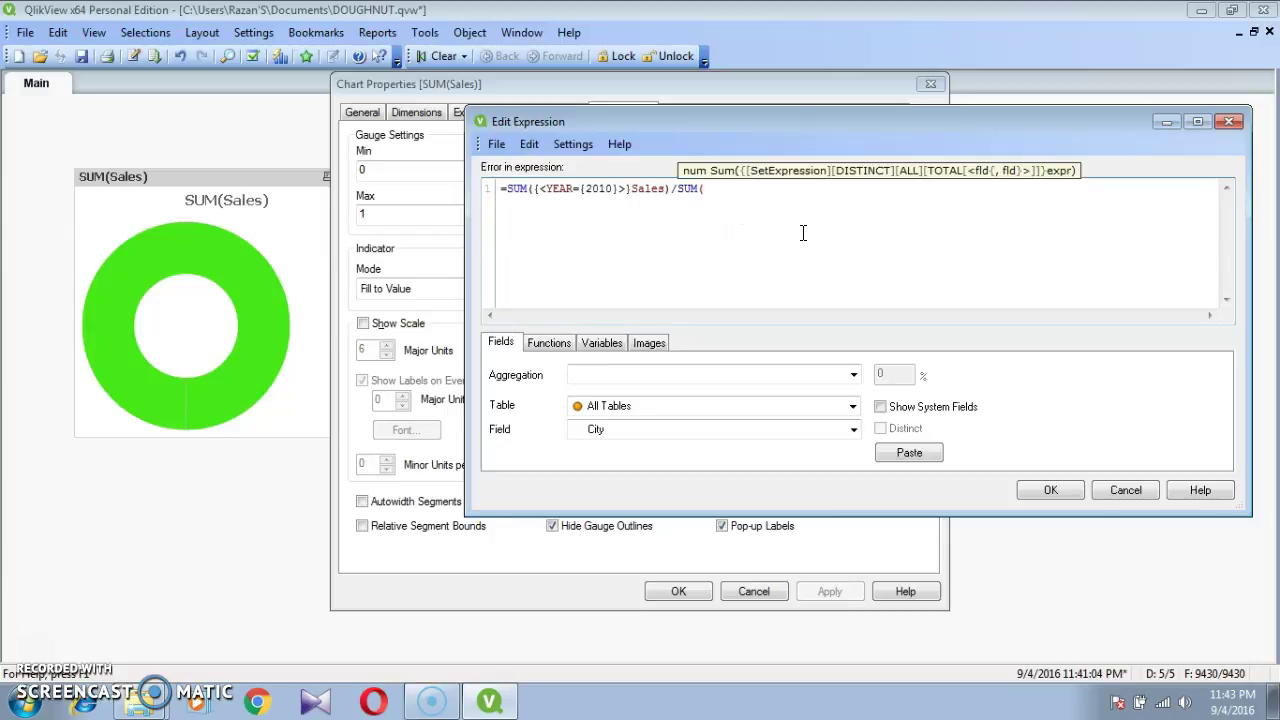
pyautogui.write('S')
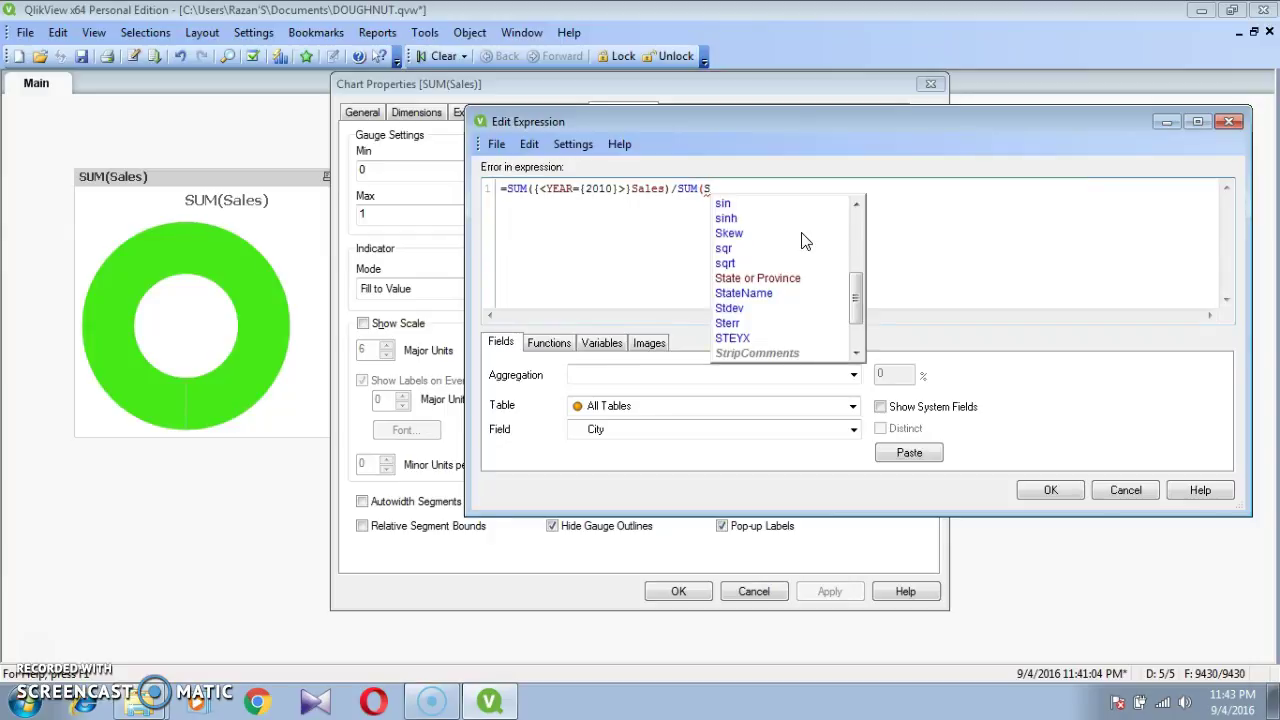
pyautogui.write('ales')
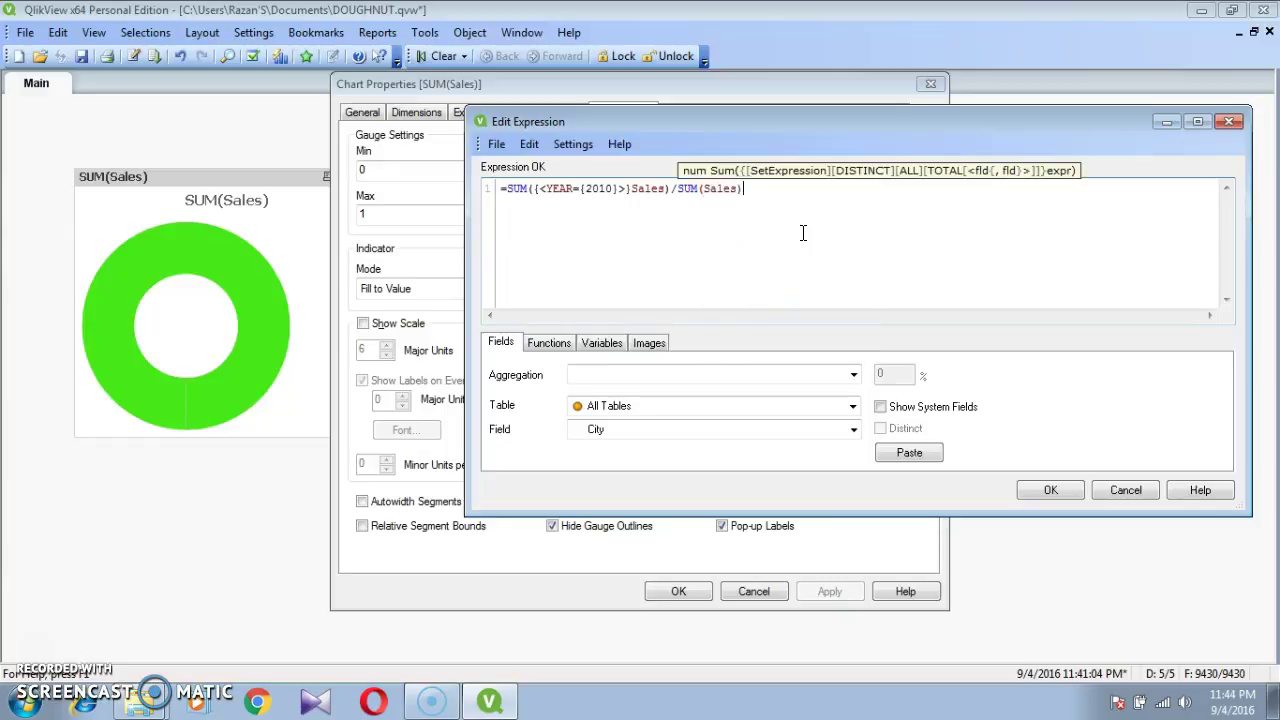
pyautogui.write(')')
pyautogui.click(1048, 490)
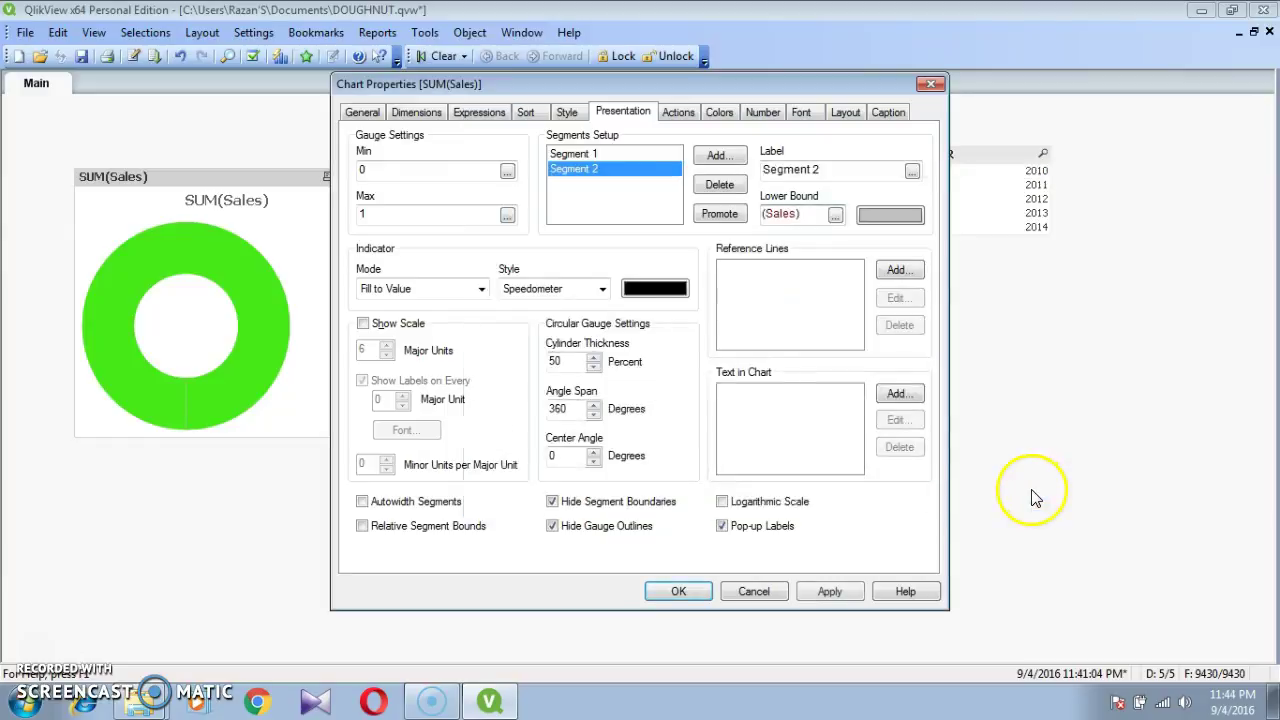
pyautogui.click(830, 591)
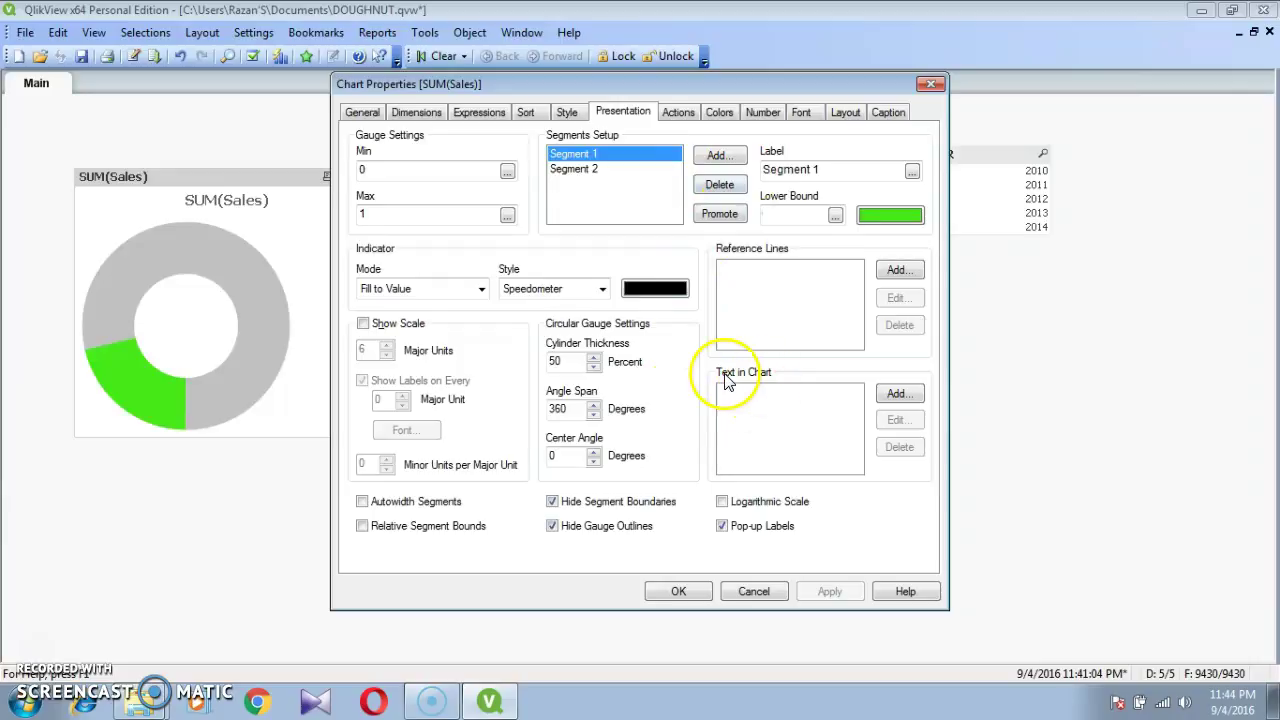
# Step: Add a chart text to the gauge with the expression =SUM({<YEAR={2010}>}Sales)/SUM(Sales)
pyautogui.click(578, 168)
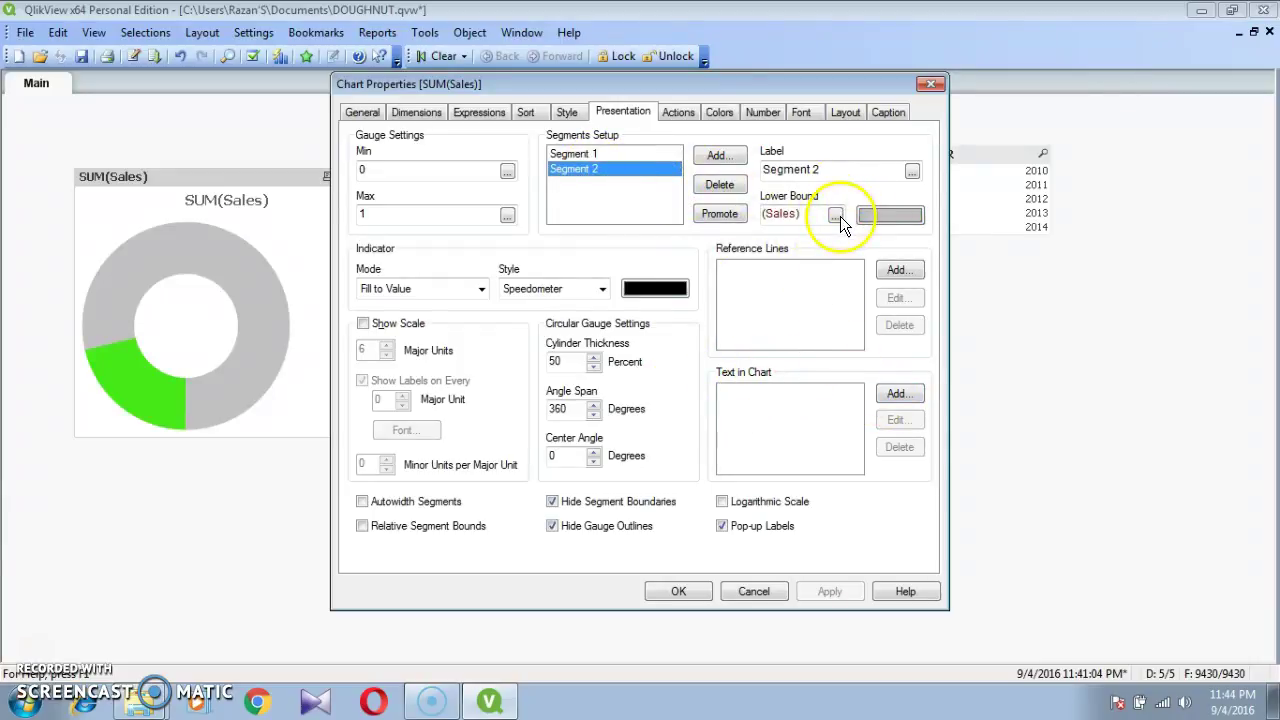
pyautogui.click(897, 393)
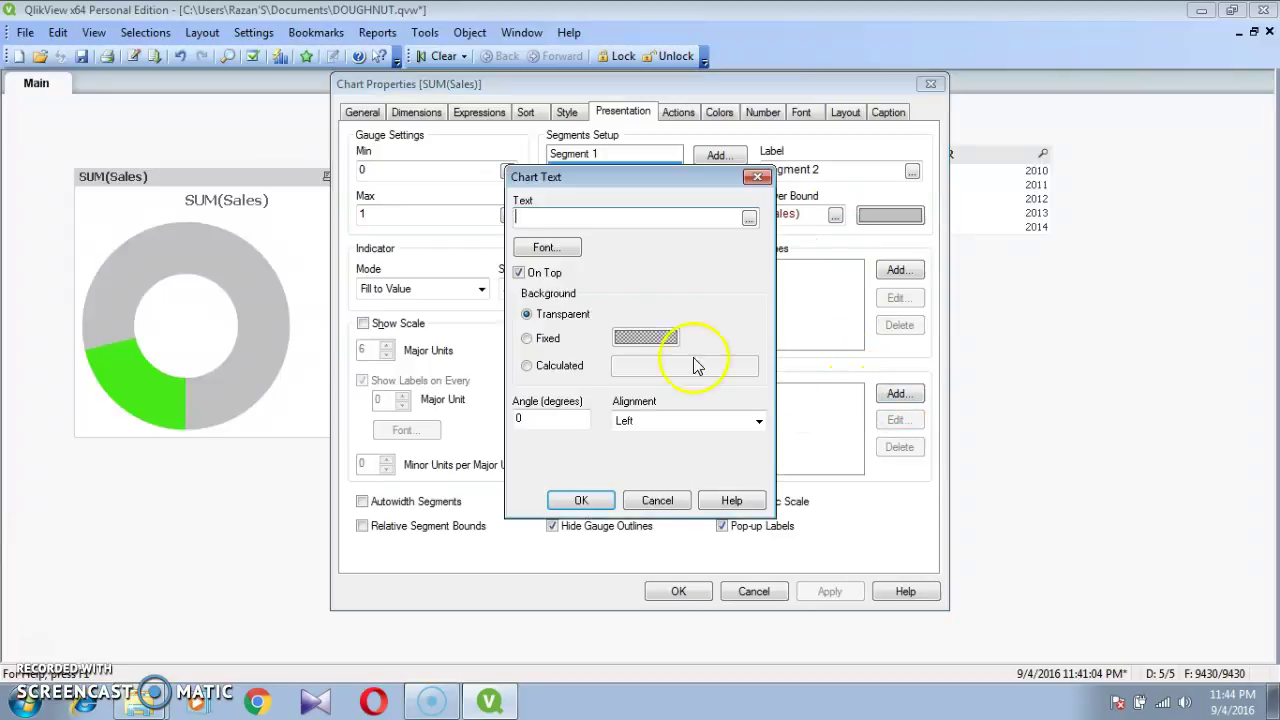
pyautogui.click(749, 218)
pyautogui.click(631, 247)
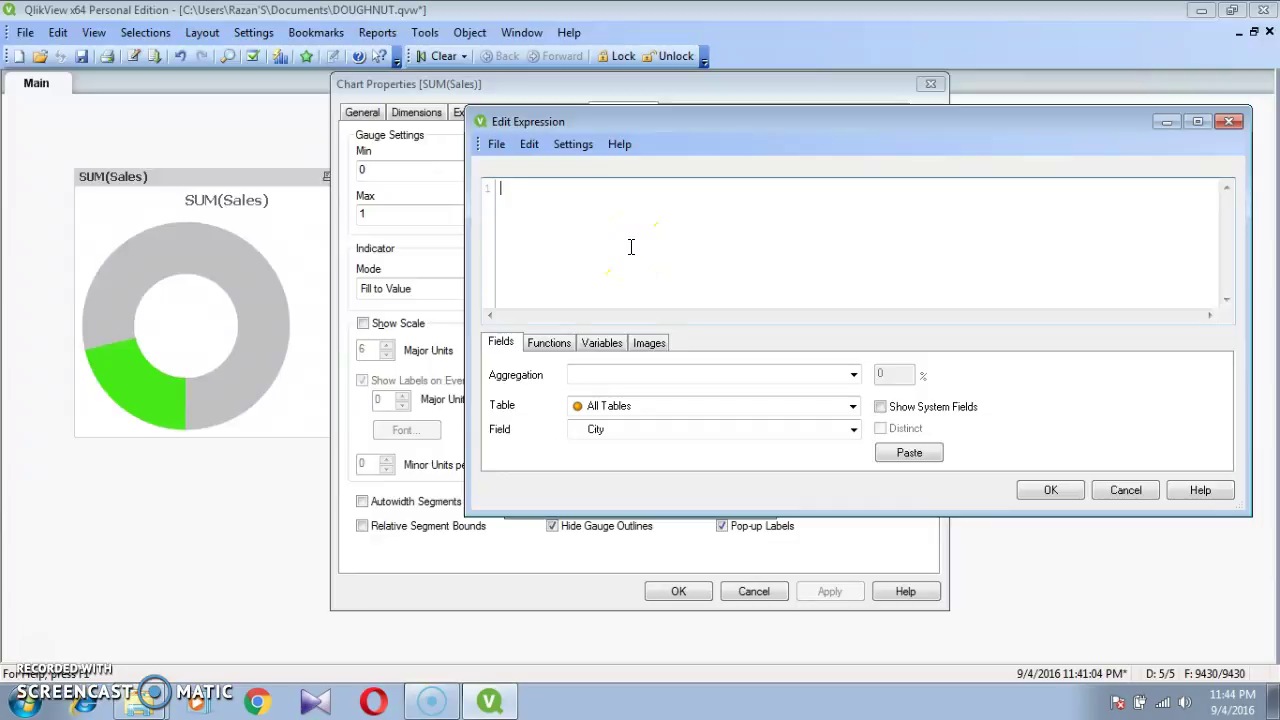
pyautogui.write('=SUM')
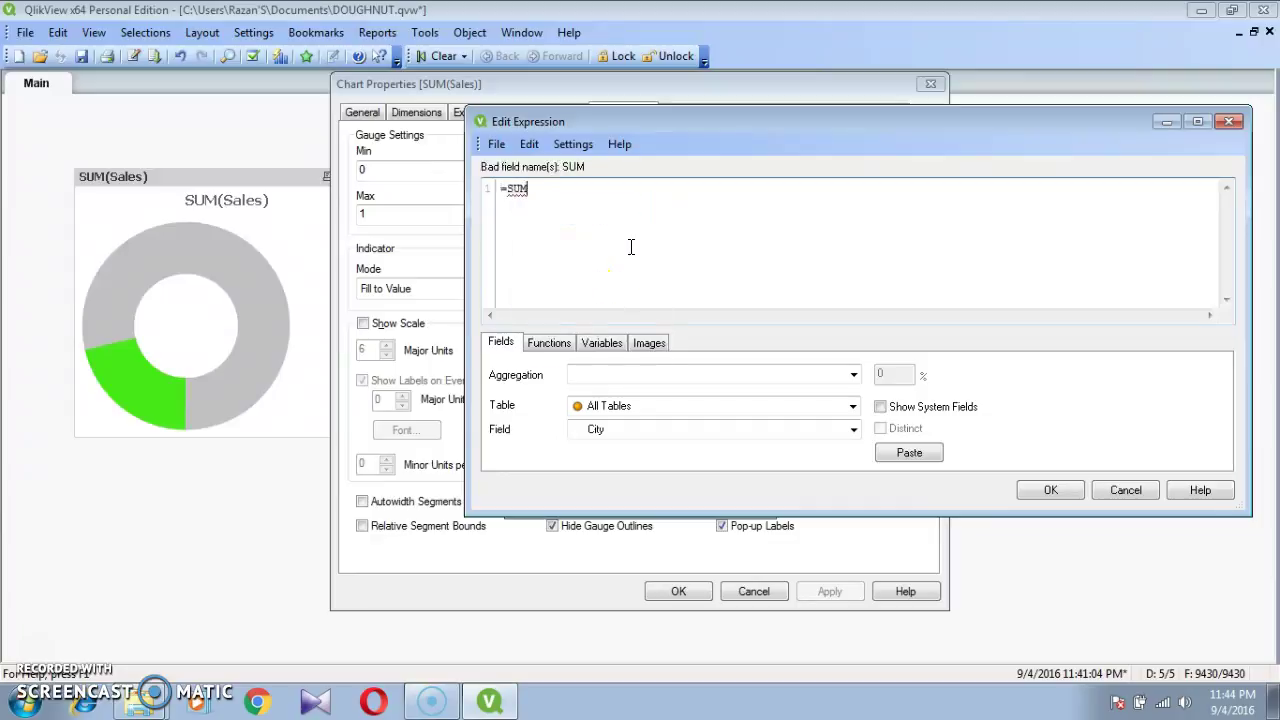
pyautogui.write('(SAL')
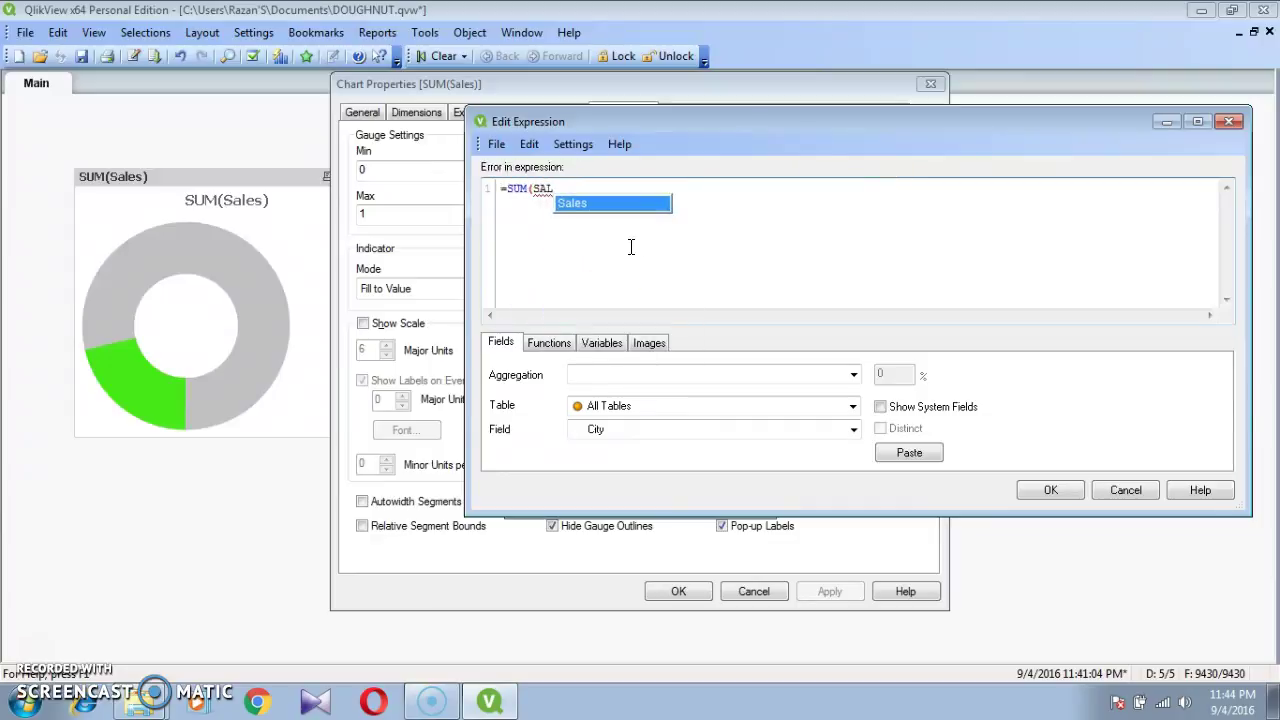
pyautogui.press('Return')
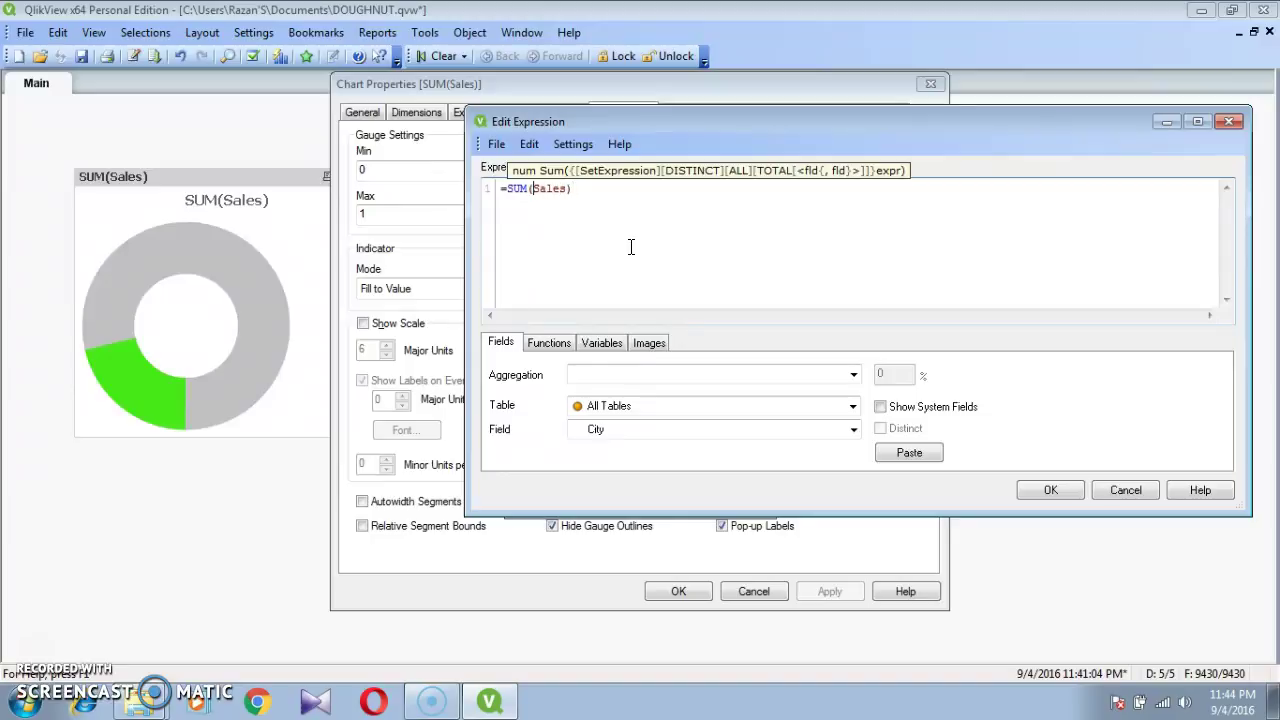
pyautogui.write('}')
pyautogui.write('<>')
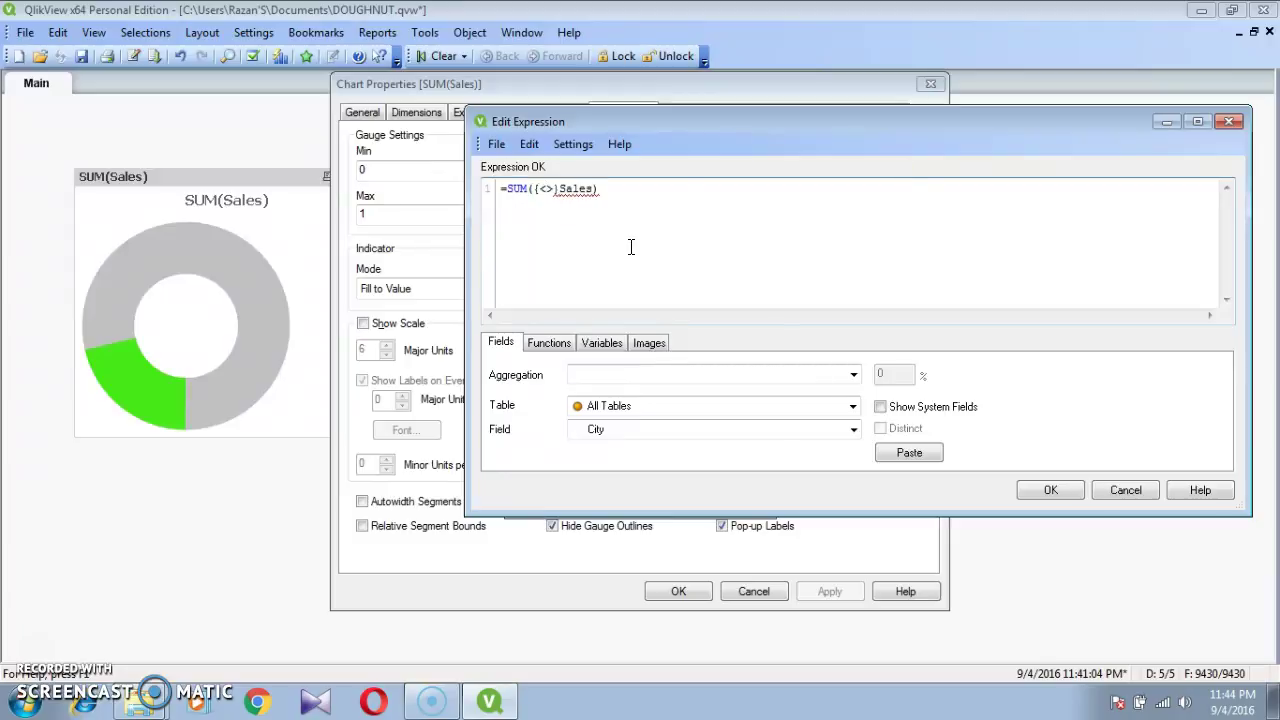
pyautogui.write('YEAR={2010')
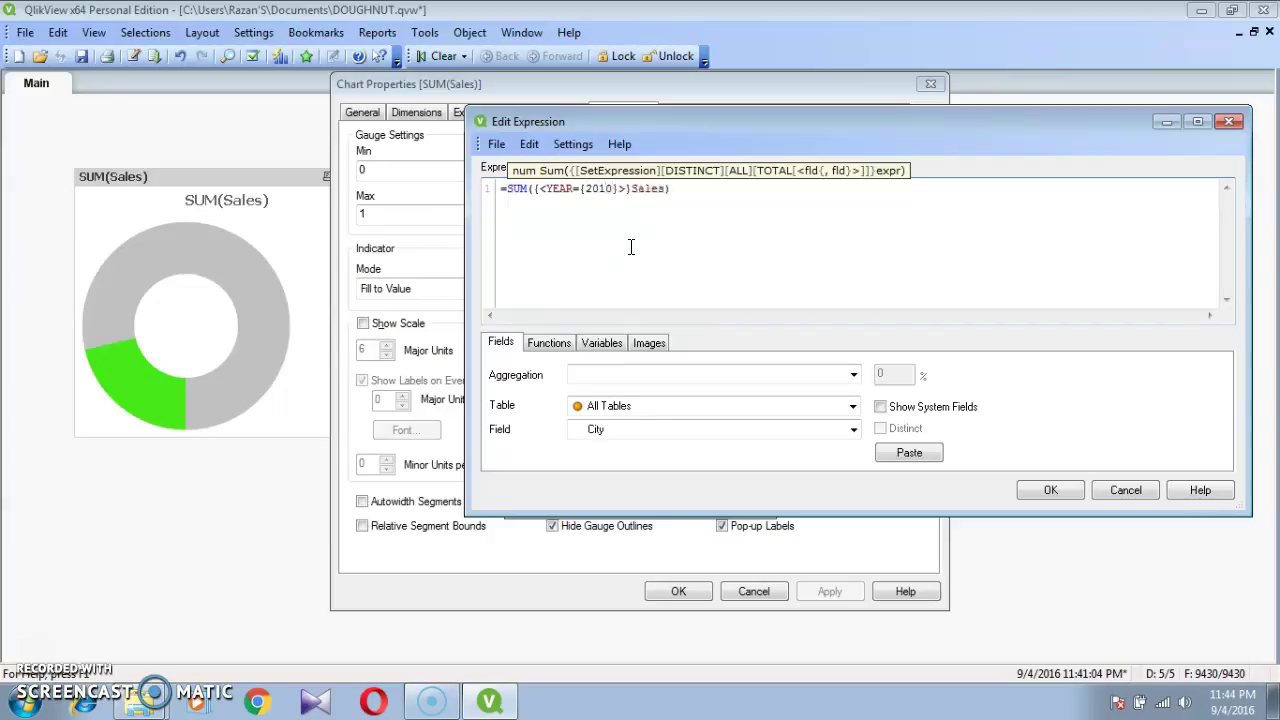
pyautogui.write('/')
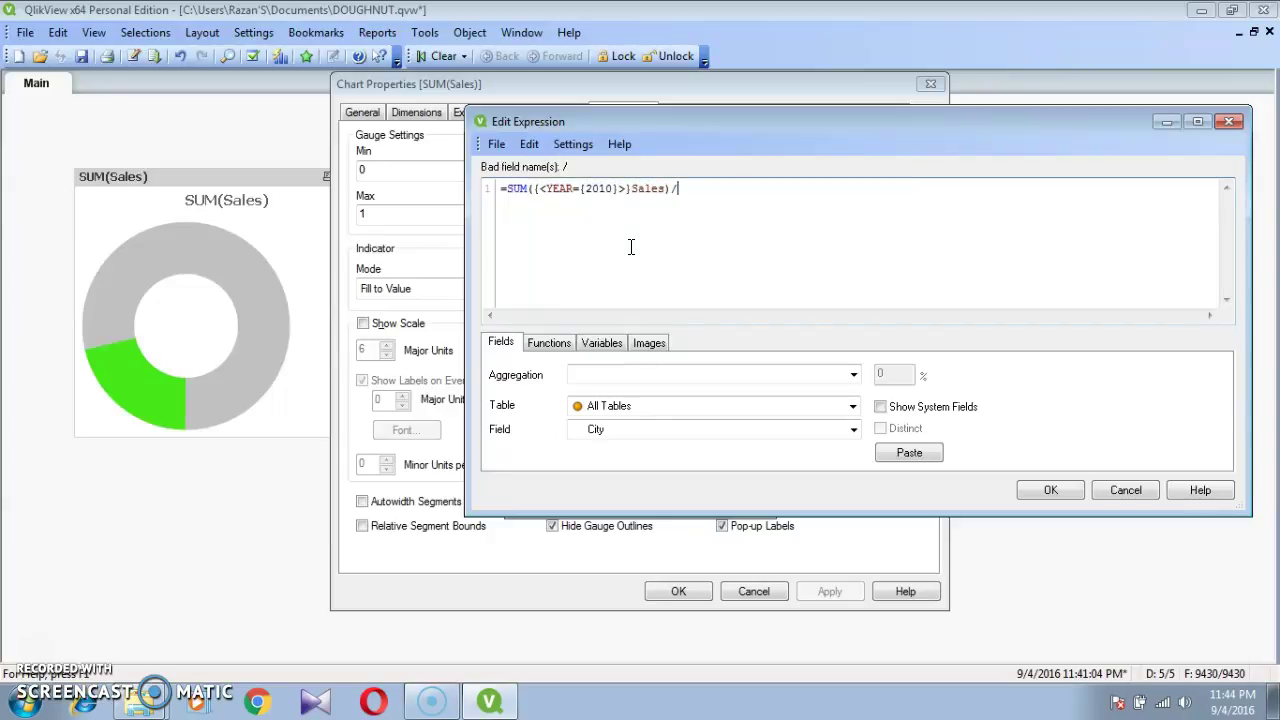
pyautogui.write('SUM(A')
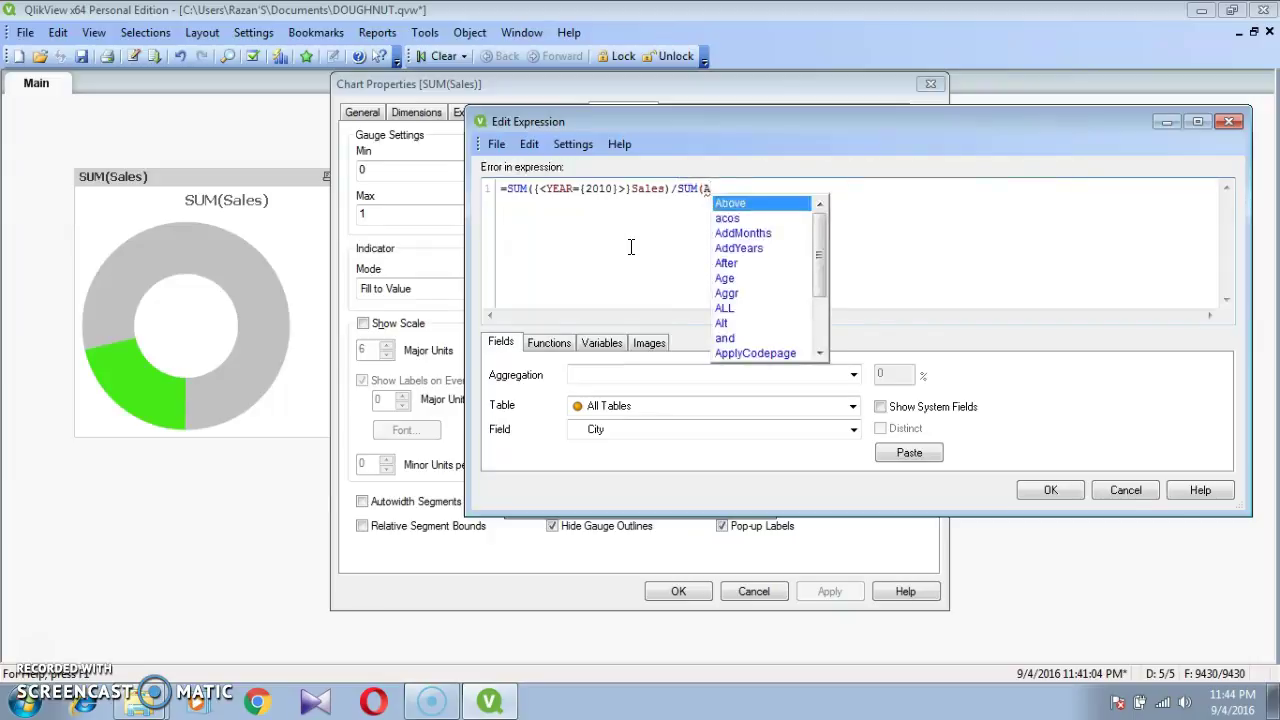
pyautogui.press('BackSpace')
pyautogui.write('Sales')
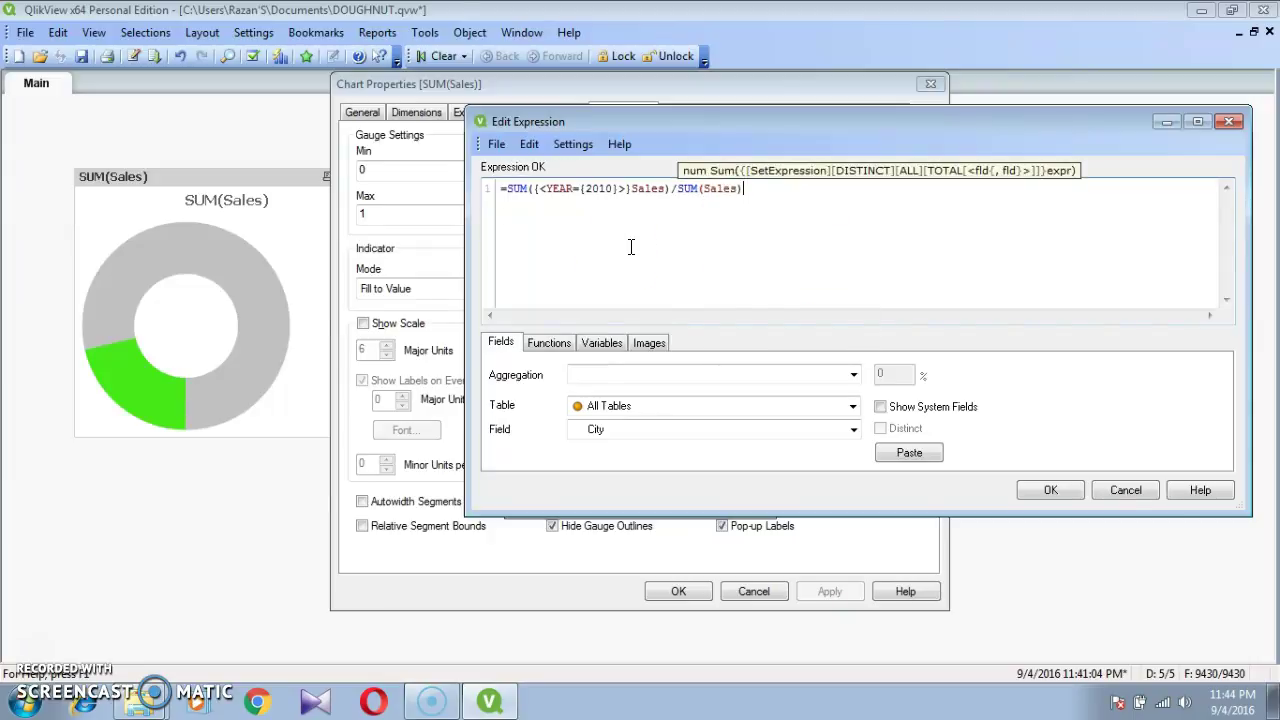
pyautogui.click(1050, 490)
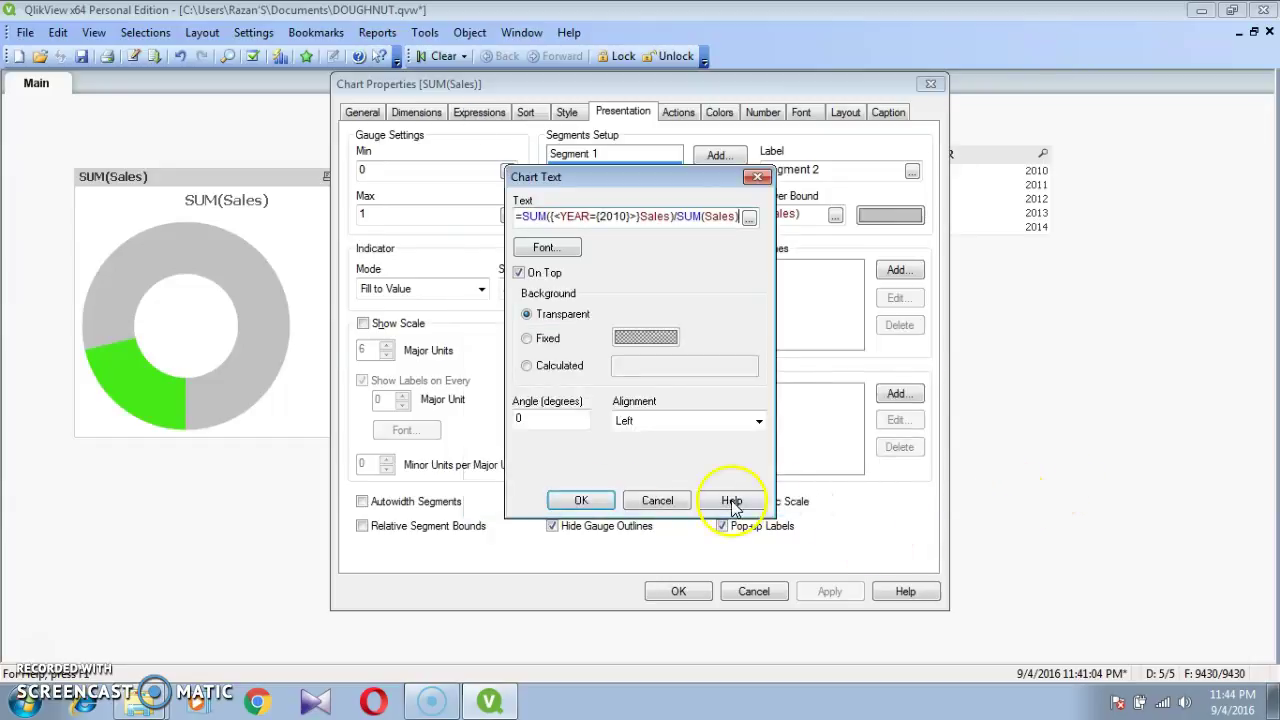
# Step: Set the chart text's font to bold, size 12, and apply the new text to the gauge
pyautogui.click(543, 252)
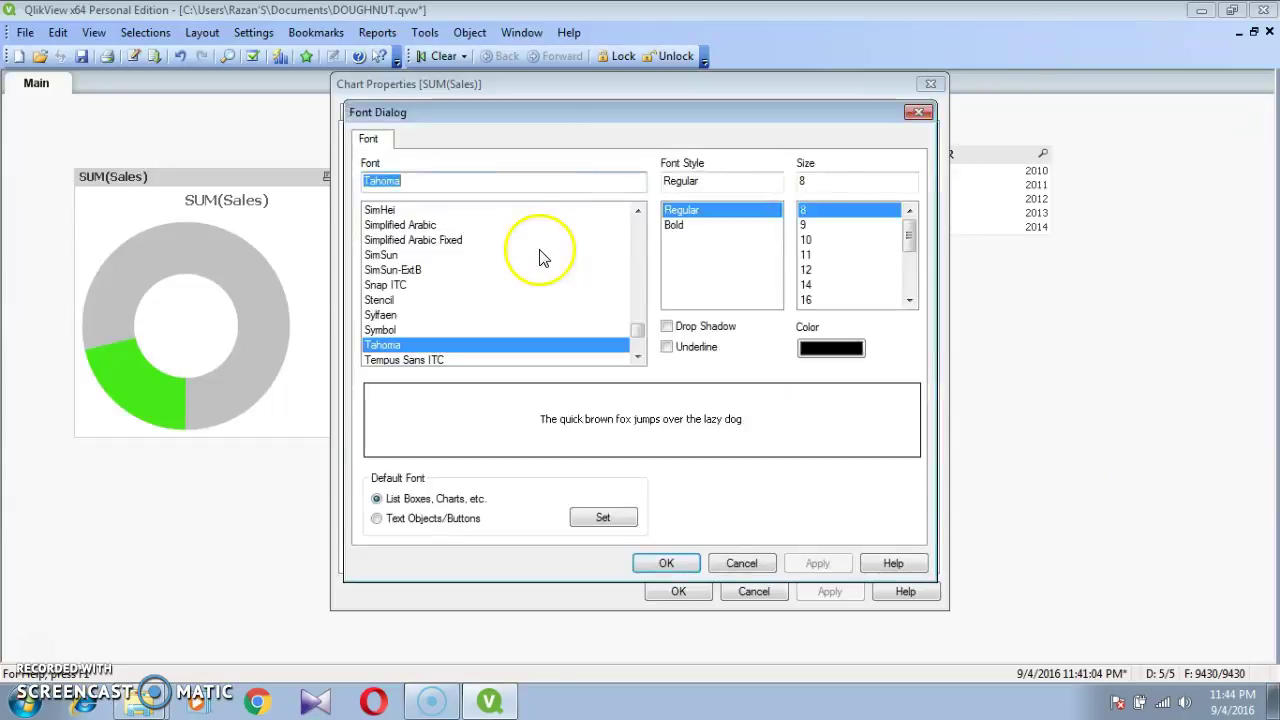
pyautogui.click(676, 225)
pyautogui.click(806, 270)
pyautogui.click(818, 564)
pyautogui.click(666, 563)
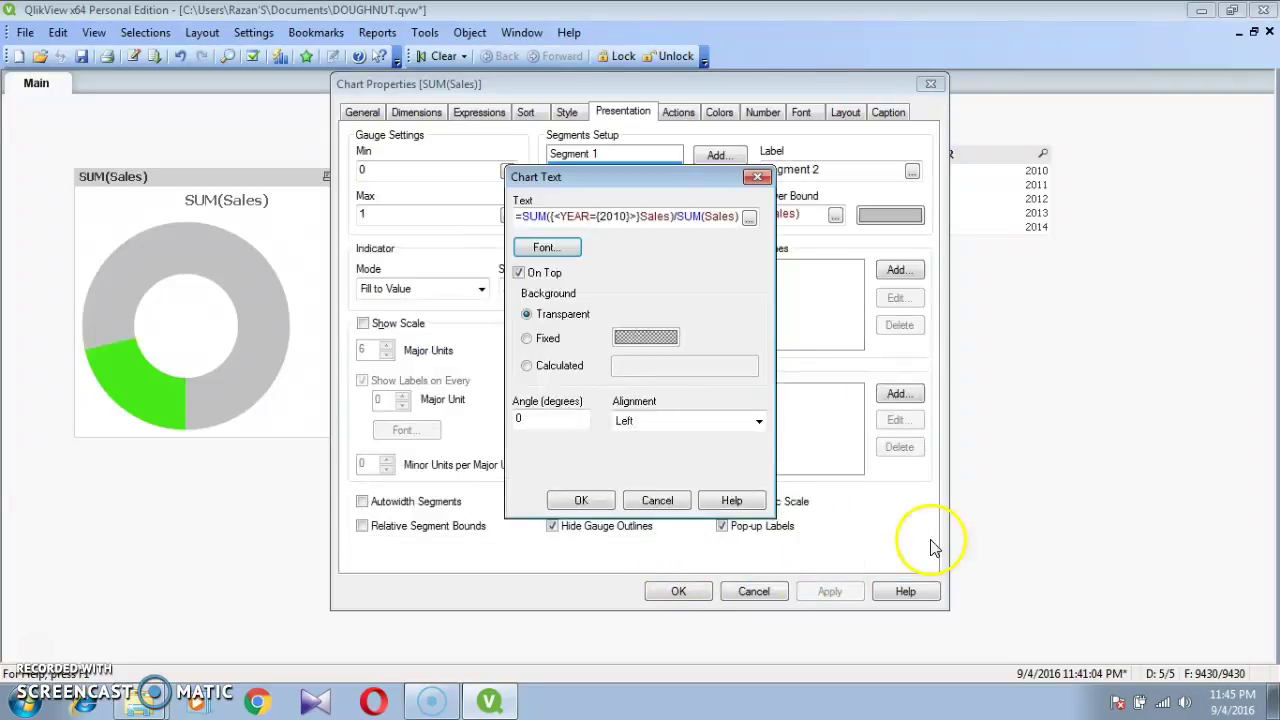
pyautogui.click(581, 500)
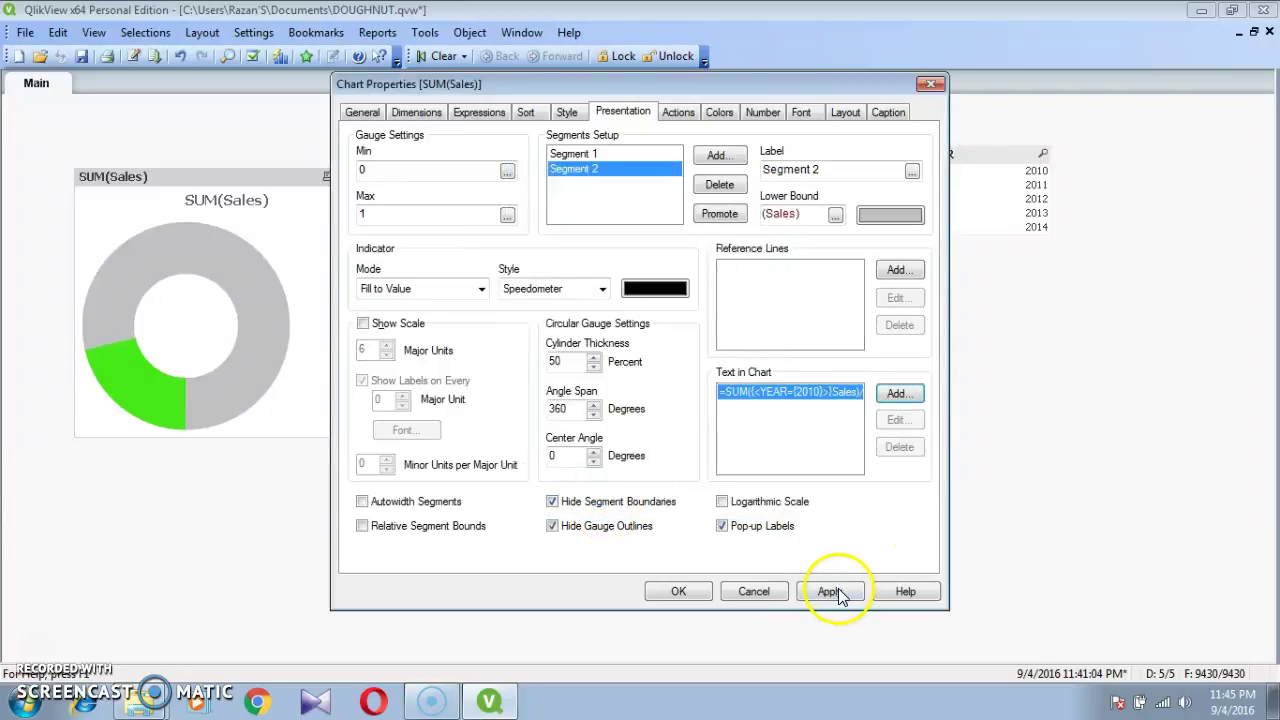
pyautogui.click(832, 591)
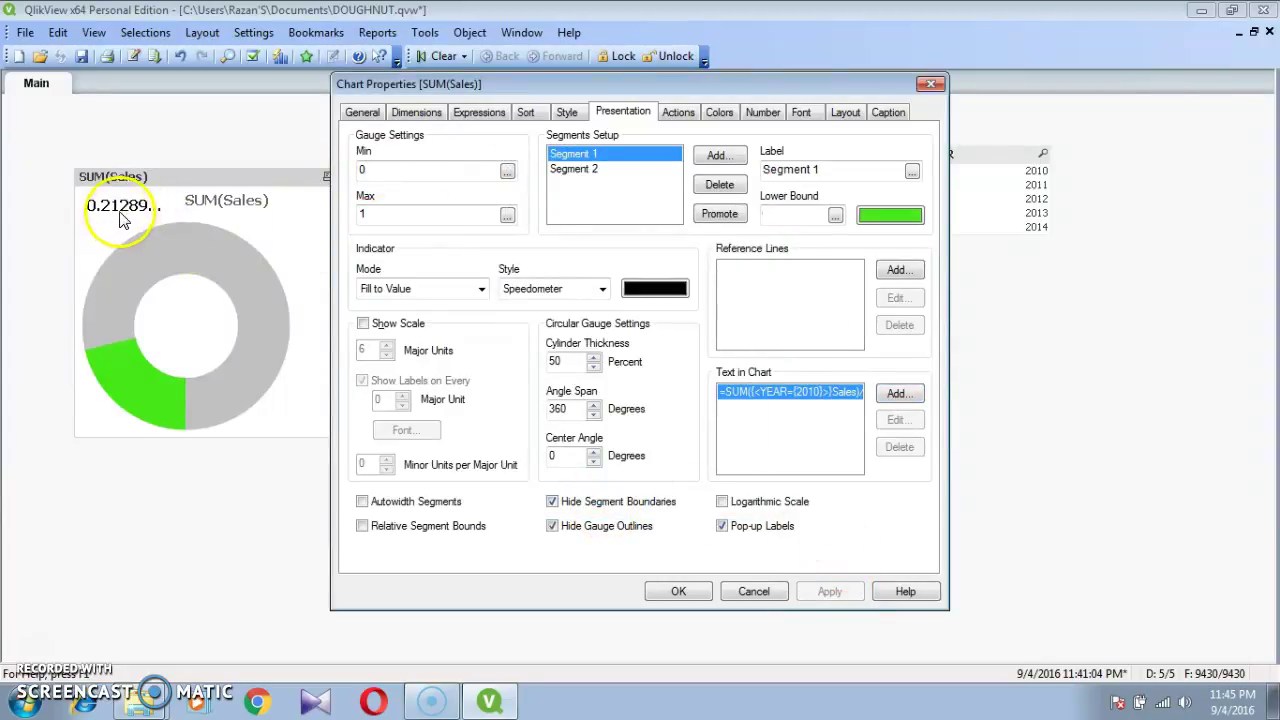
# Step: Format the chart text as a percentage with =NUM(SUM({<YEAR={2010}>}Sales)/SUM(Sales),'0.00%'), apply it and close the chart properties
pyautogui.moveTo(566, 86); pyautogui.dragTo(698, 90)
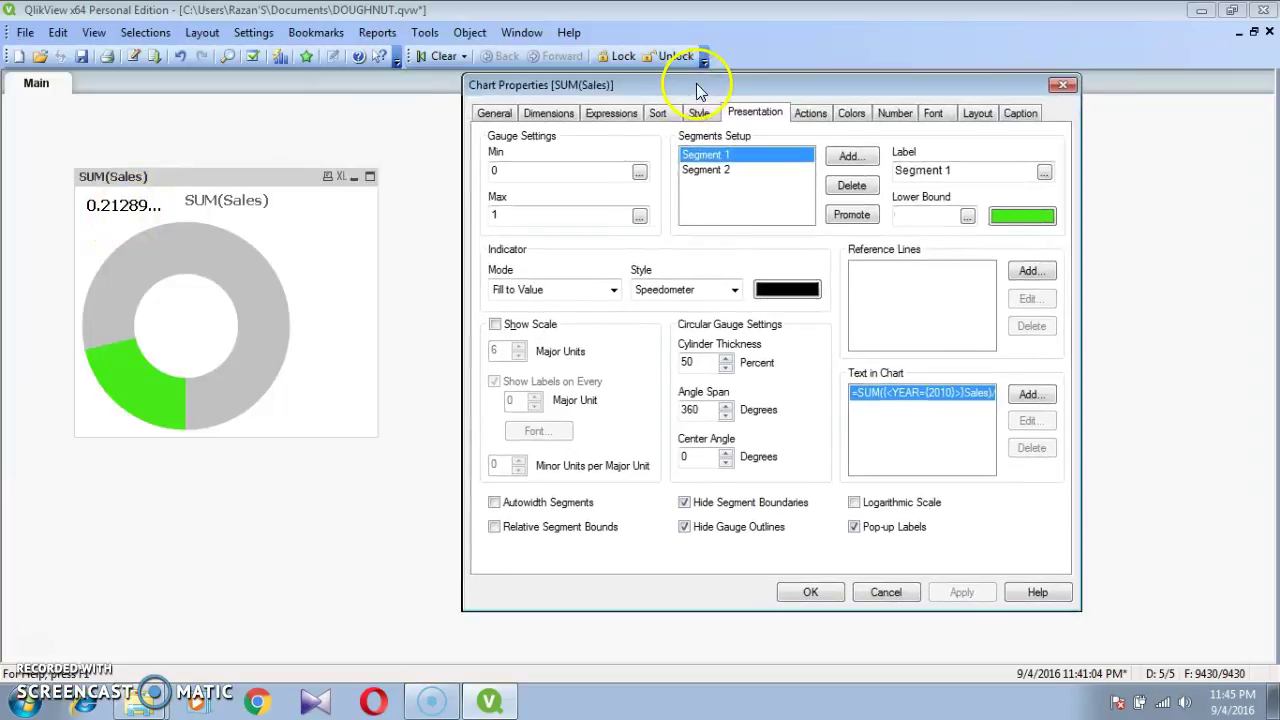
pyautogui.click(728, 172)
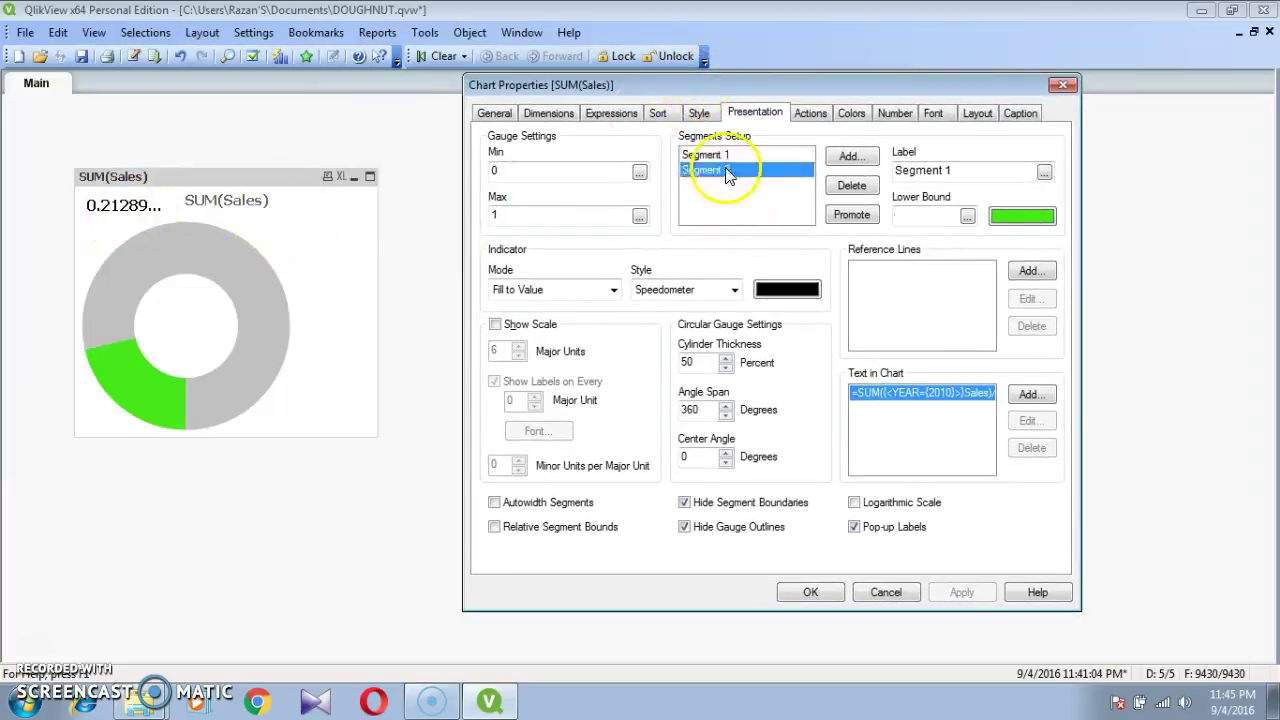
pyautogui.click(950, 396)
pyautogui.click(1031, 420)
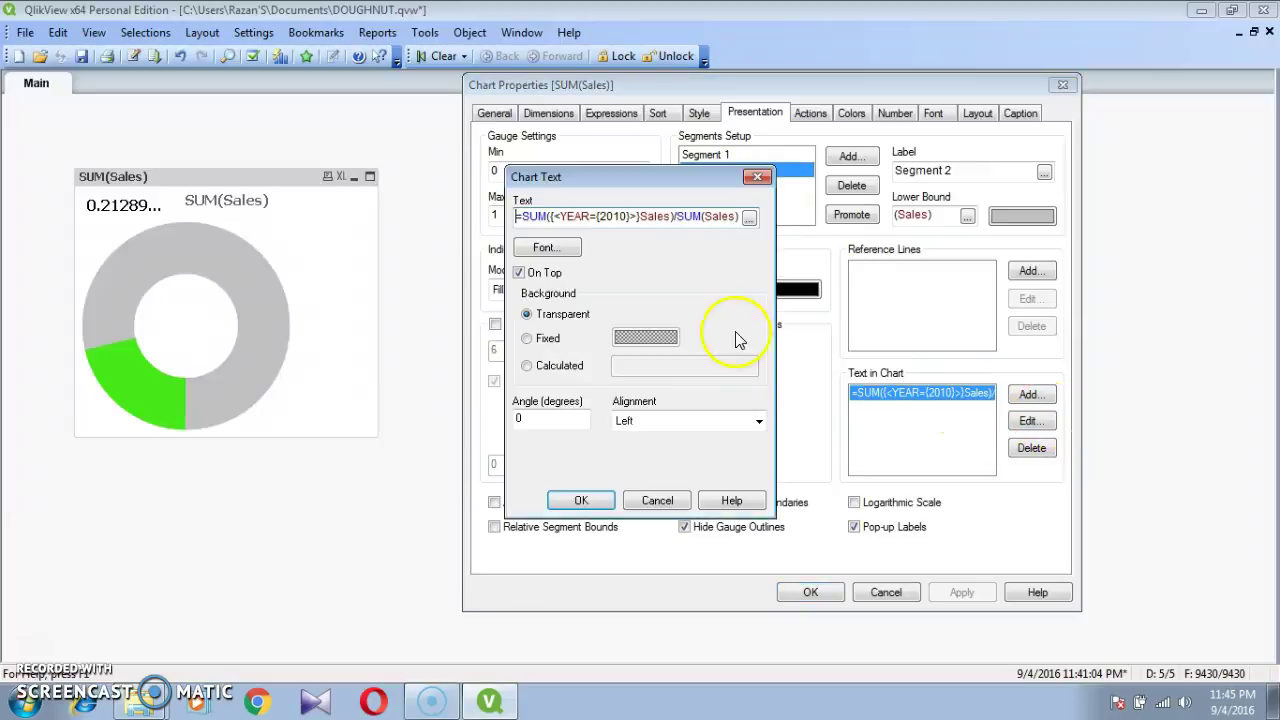
pyautogui.click(749, 217)
pyautogui.click(512, 188)
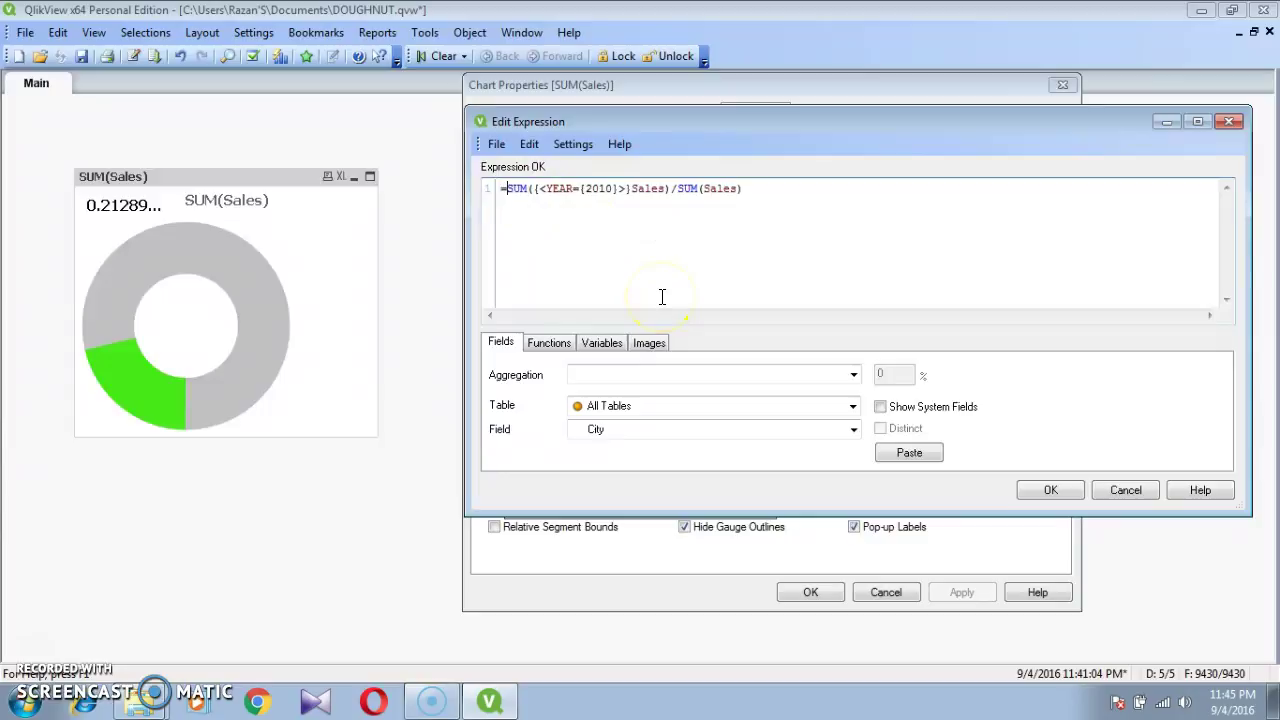
pyautogui.write('(')
pyautogui.press('Left')
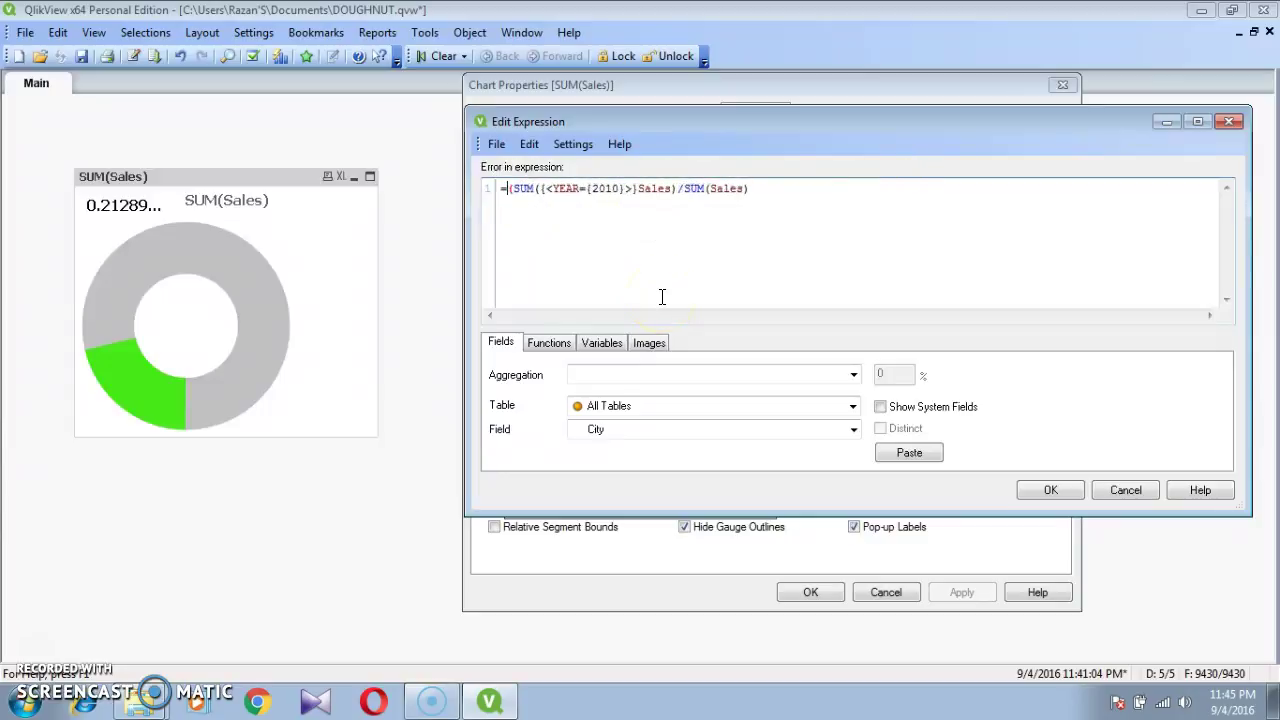
pyautogui.write('NUM')
pyautogui.press('Escape')
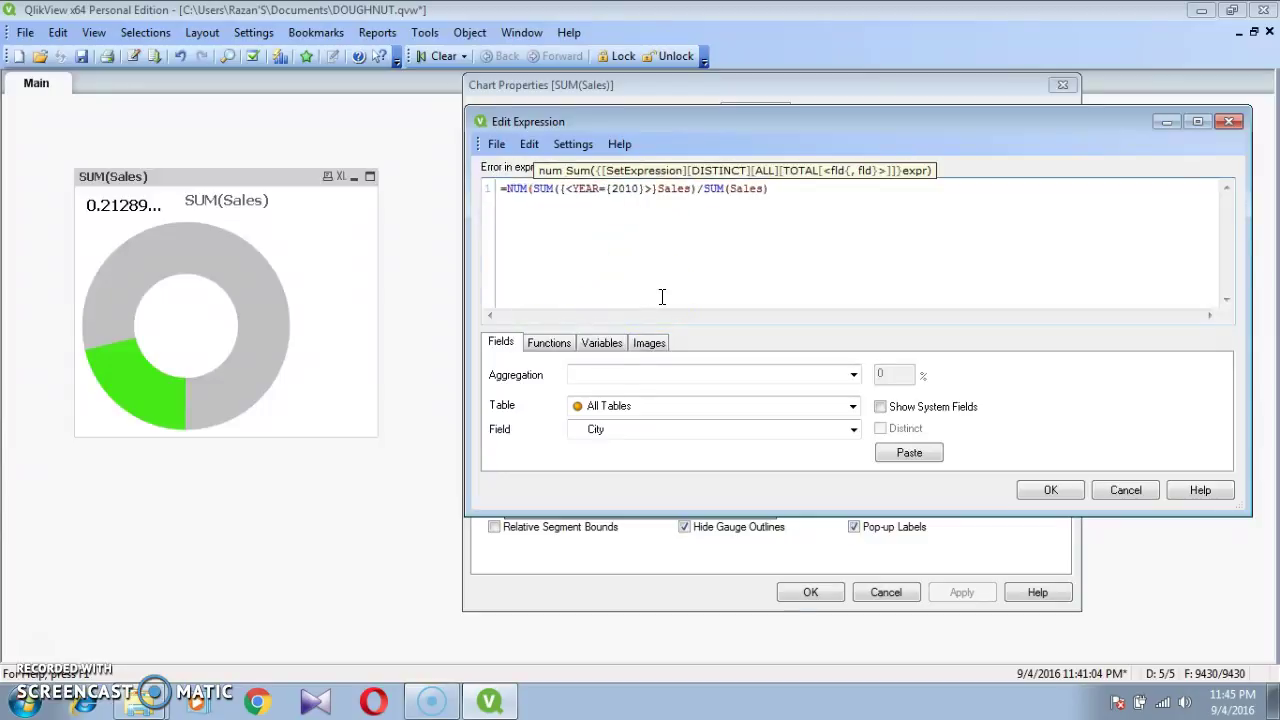
pyautogui.write(')')
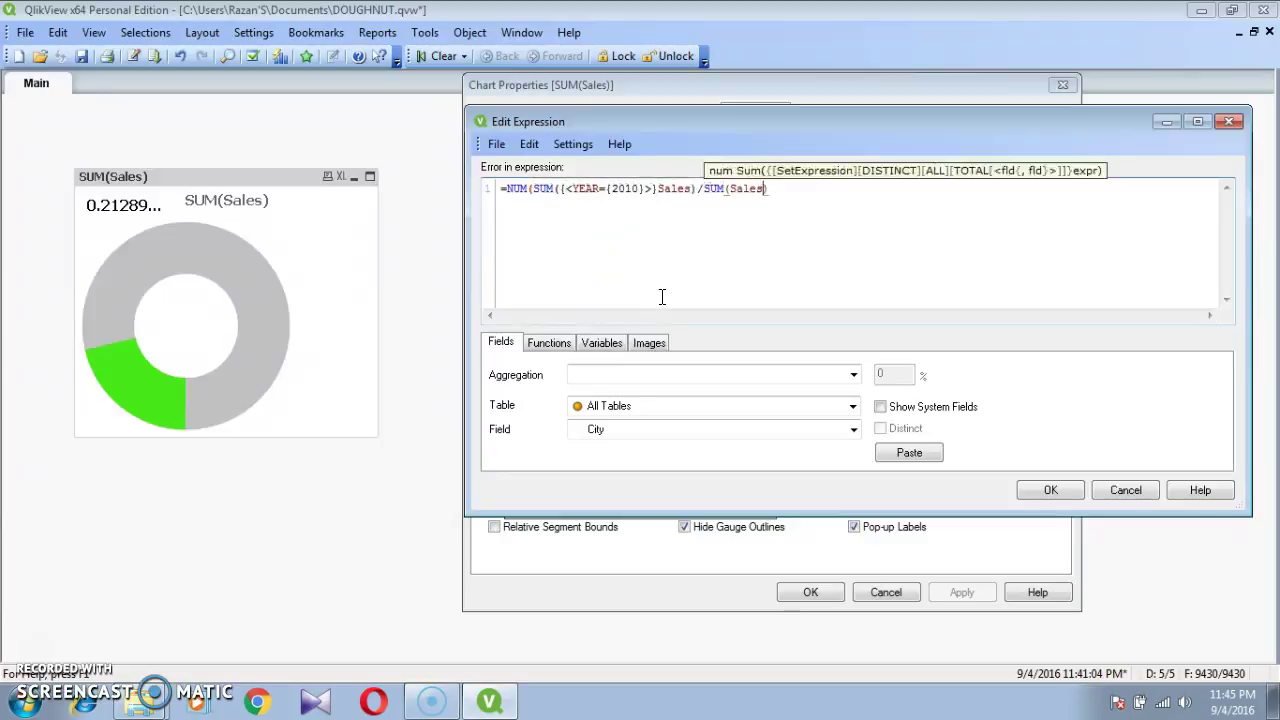
pyautogui.write(",'0.00%")
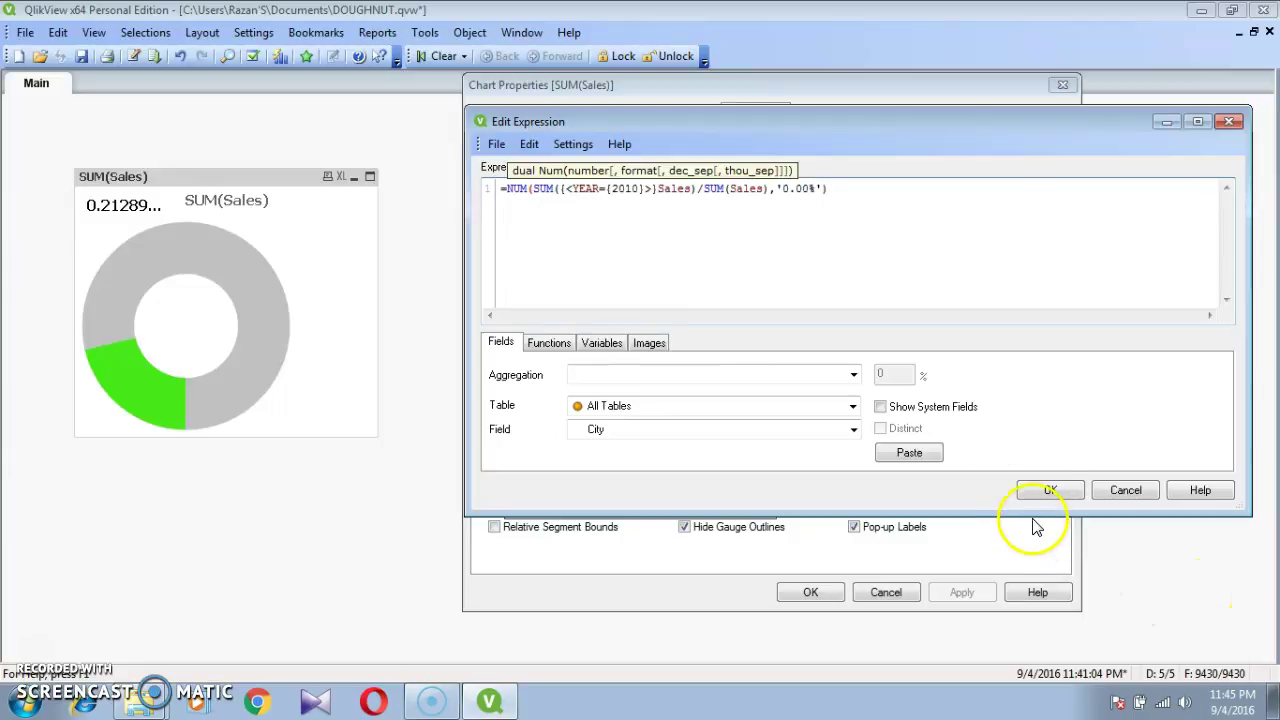
pyautogui.click(1050, 490)
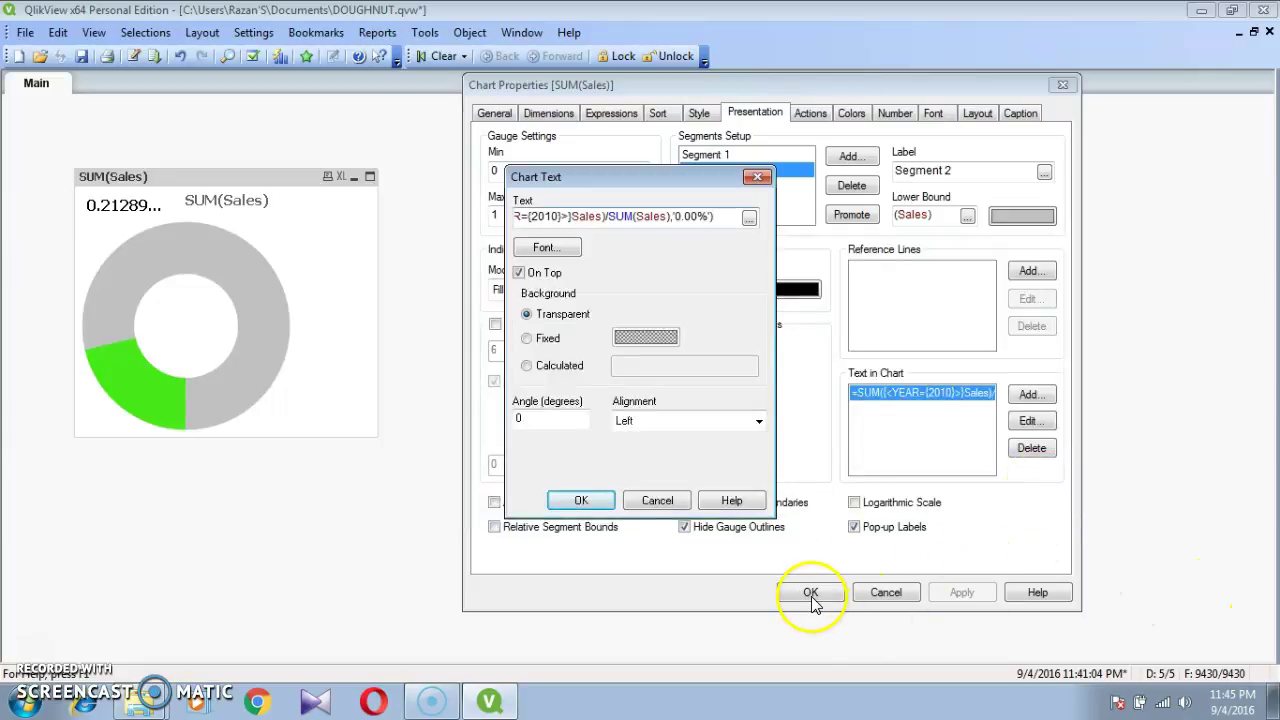
pyautogui.click(584, 501)
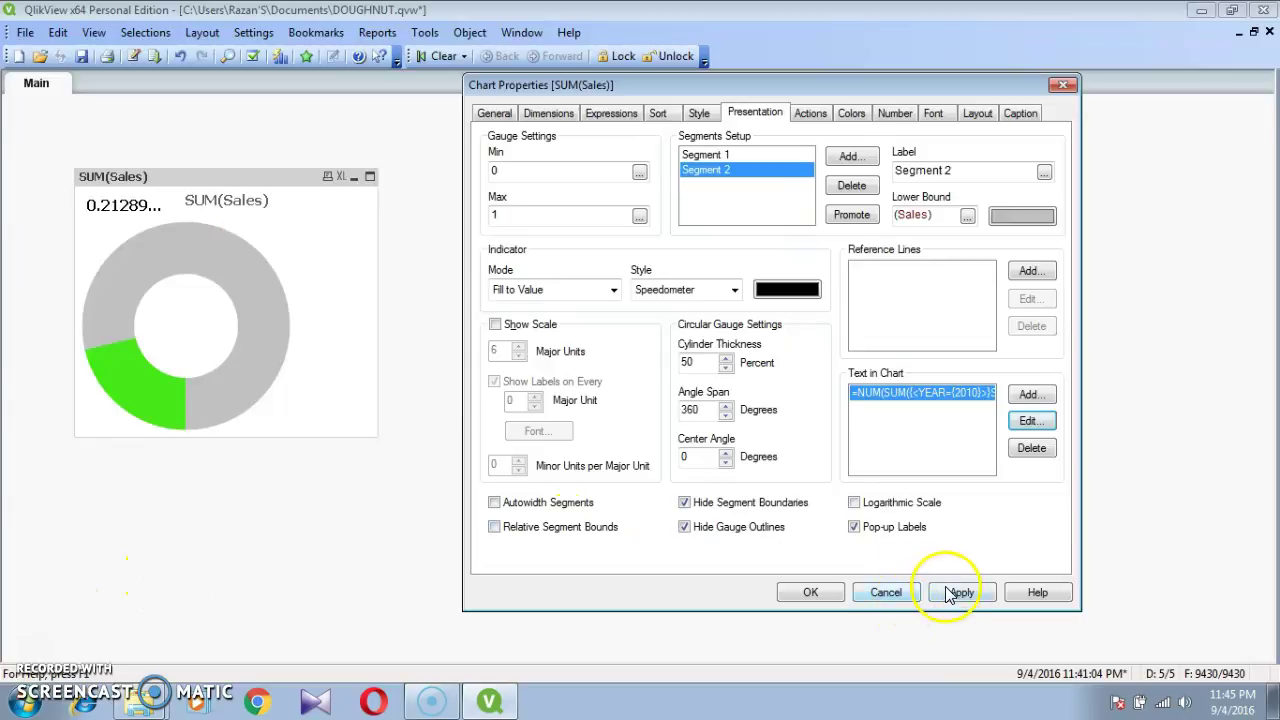
pyautogui.click(953, 593)
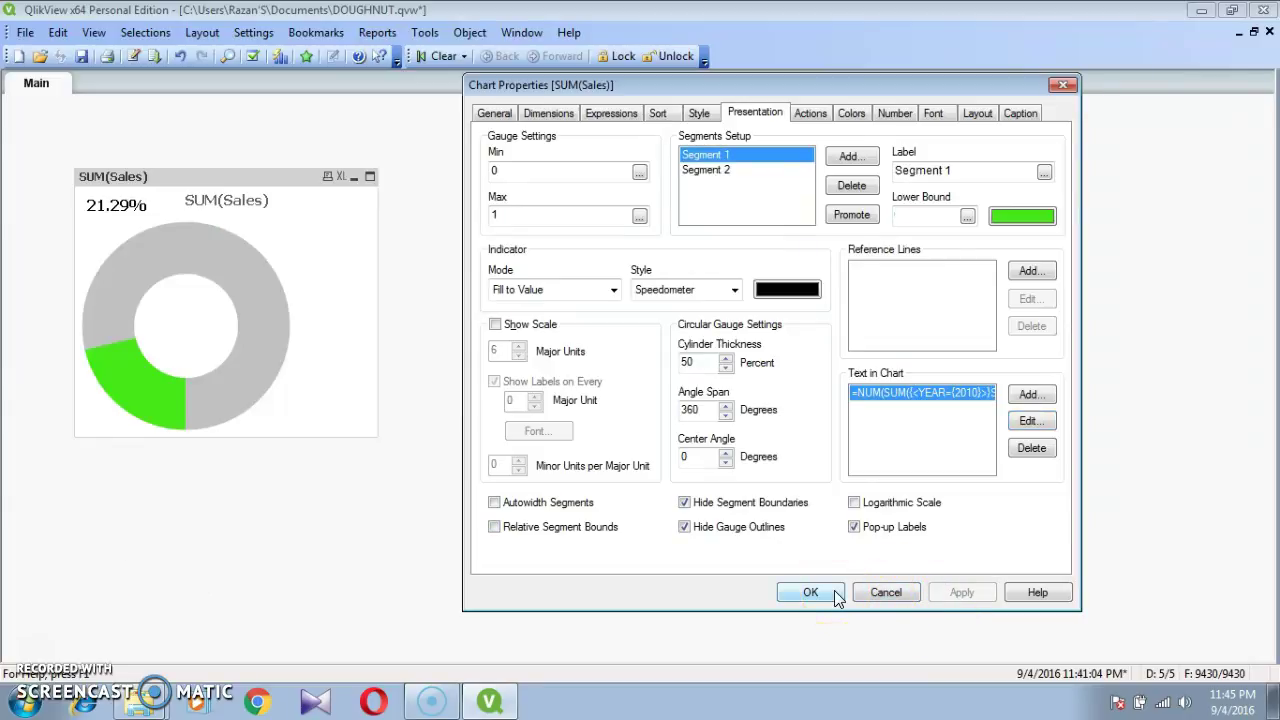
pyautogui.click(836, 594)
# Step: Move the percentage text from the chart's upper corner into the centre of the doughnut's hole
pyautogui.moveTo(190, 398)
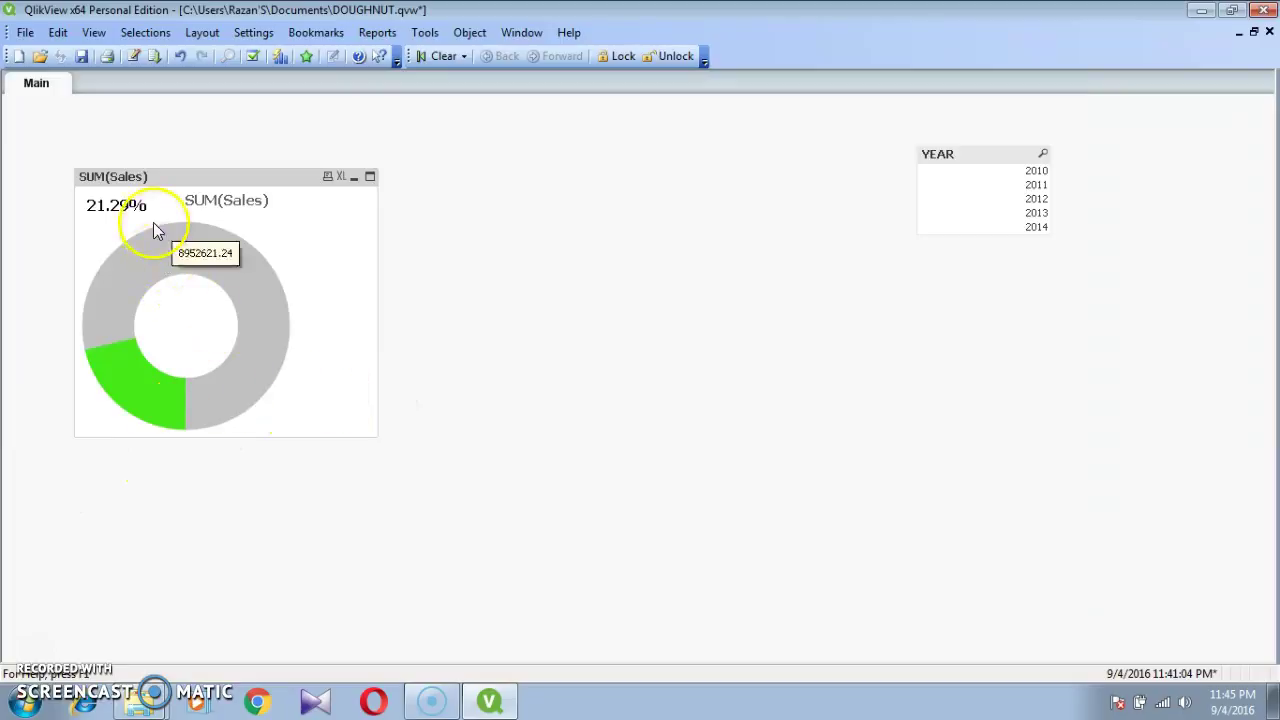
pyautogui.moveTo(310, 250)
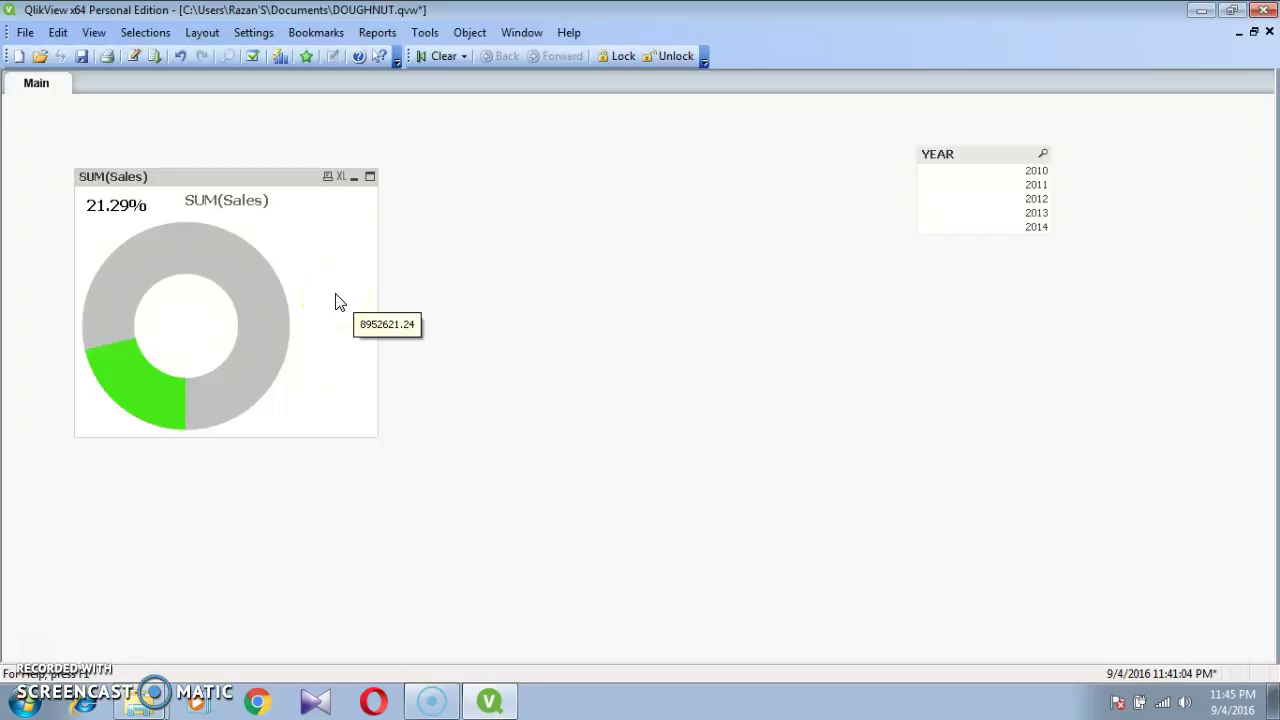
pyautogui.hotkey('ctrl', 'shift')
pyautogui.moveTo(229, 294); pyautogui.dragTo(179, 322)
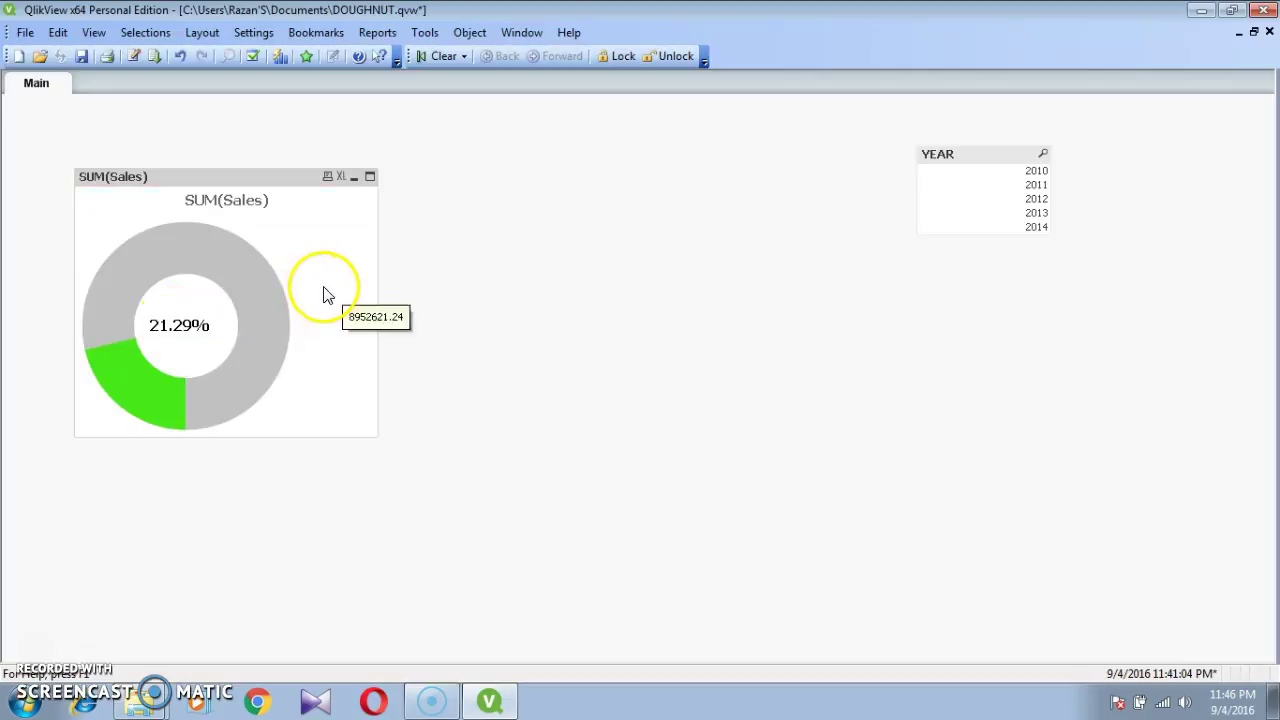
pyautogui.moveTo(226, 334)
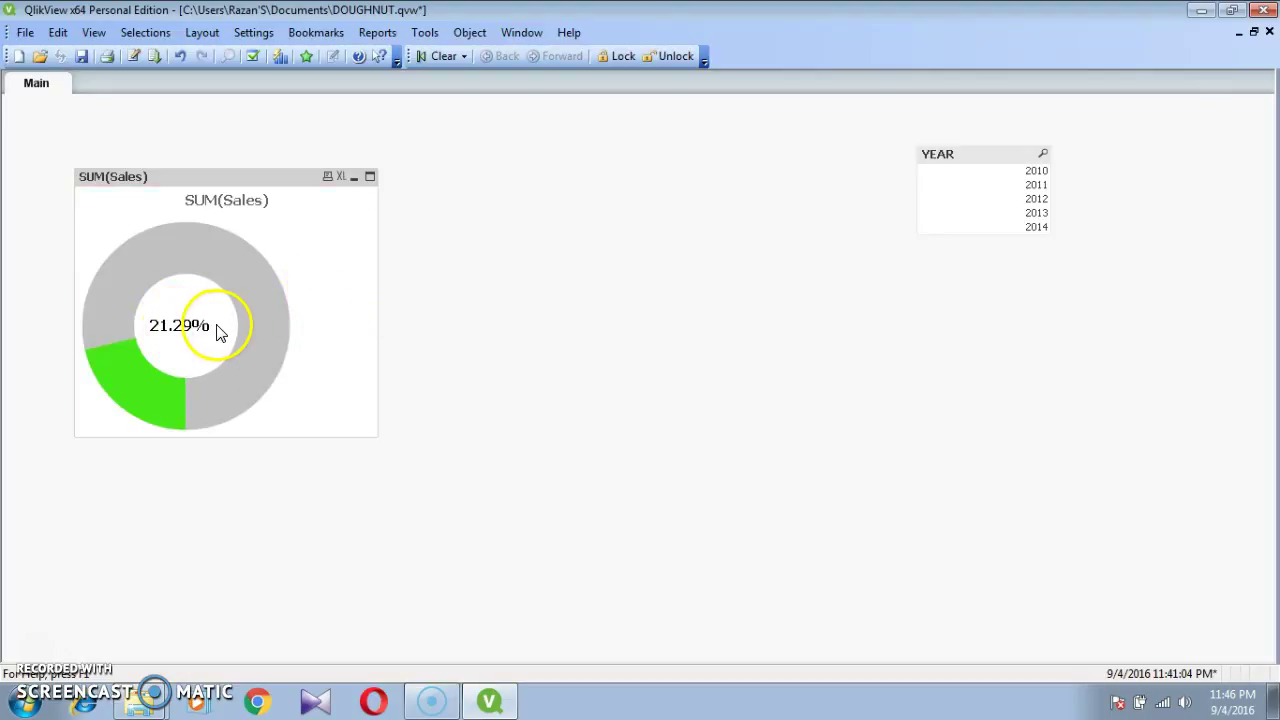
pyautogui.hotkey('ctrl', 'shift')
pyautogui.moveTo(187, 327); pyautogui.dragTo(184, 318)
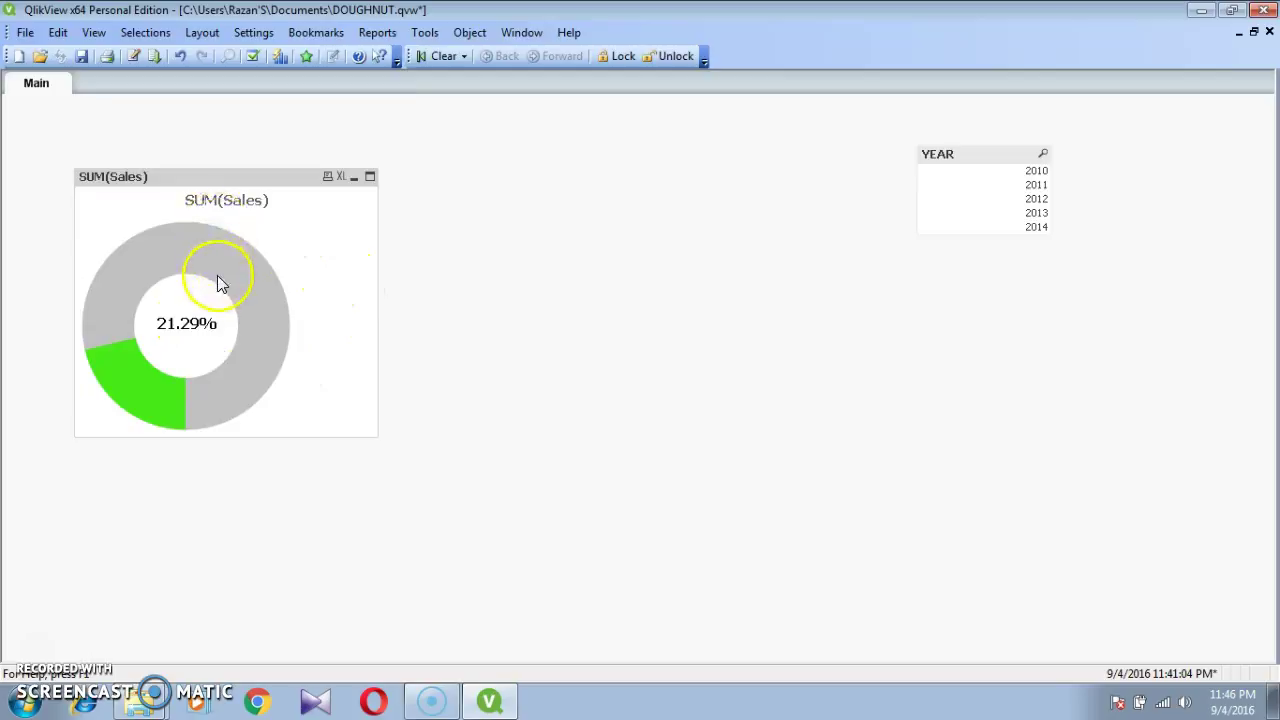
# Step: Turn off the title in the chart and the caption in the doughnut chart's properties
pyautogui.rightClick(201, 318)
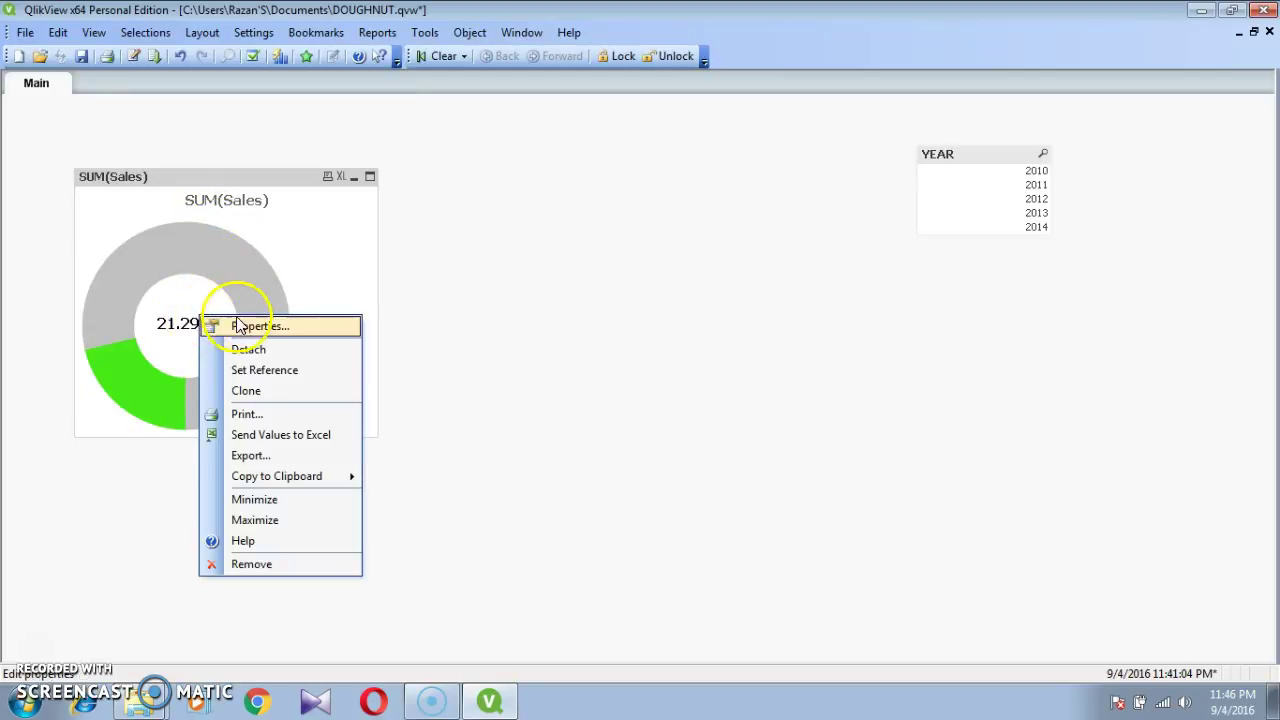
pyautogui.click(240, 326)
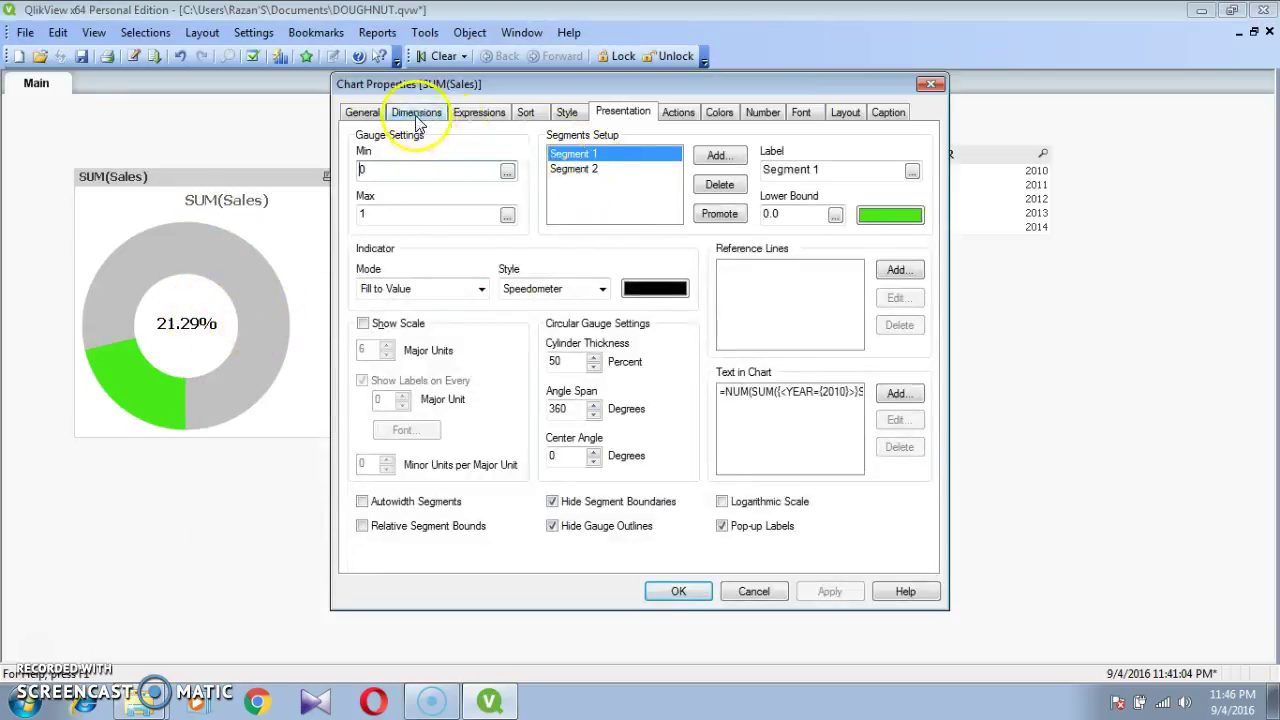
pyautogui.click(362, 112)
pyautogui.click(354, 178)
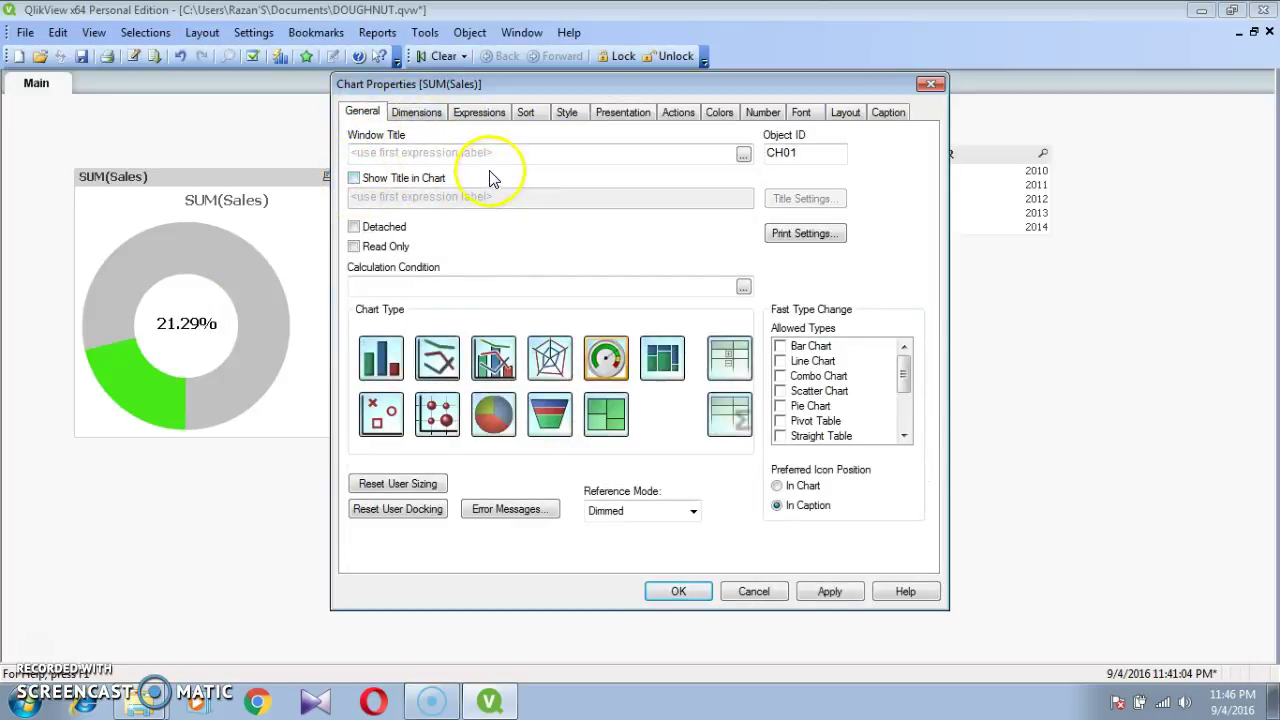
pyautogui.click(887, 114)
pyautogui.click(366, 136)
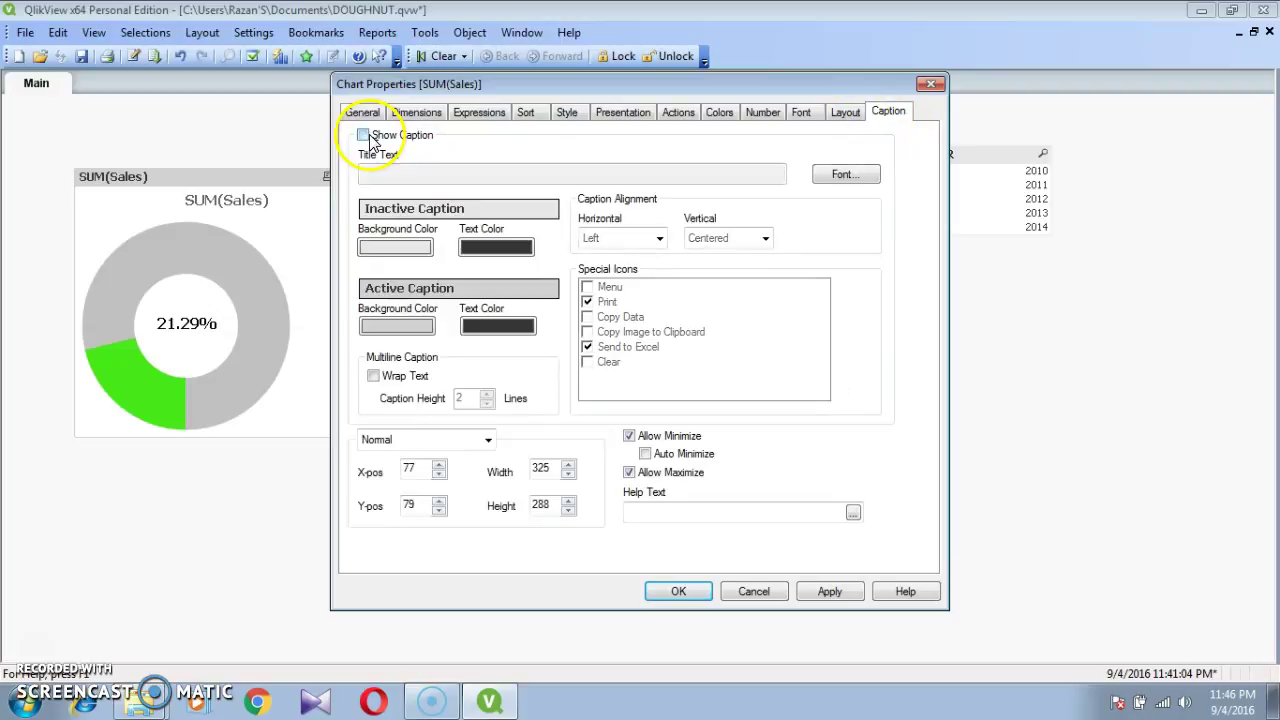
# Step: Add a second chart text reading 2010 SALES to the gauge and apply it
pyautogui.click(626, 115)
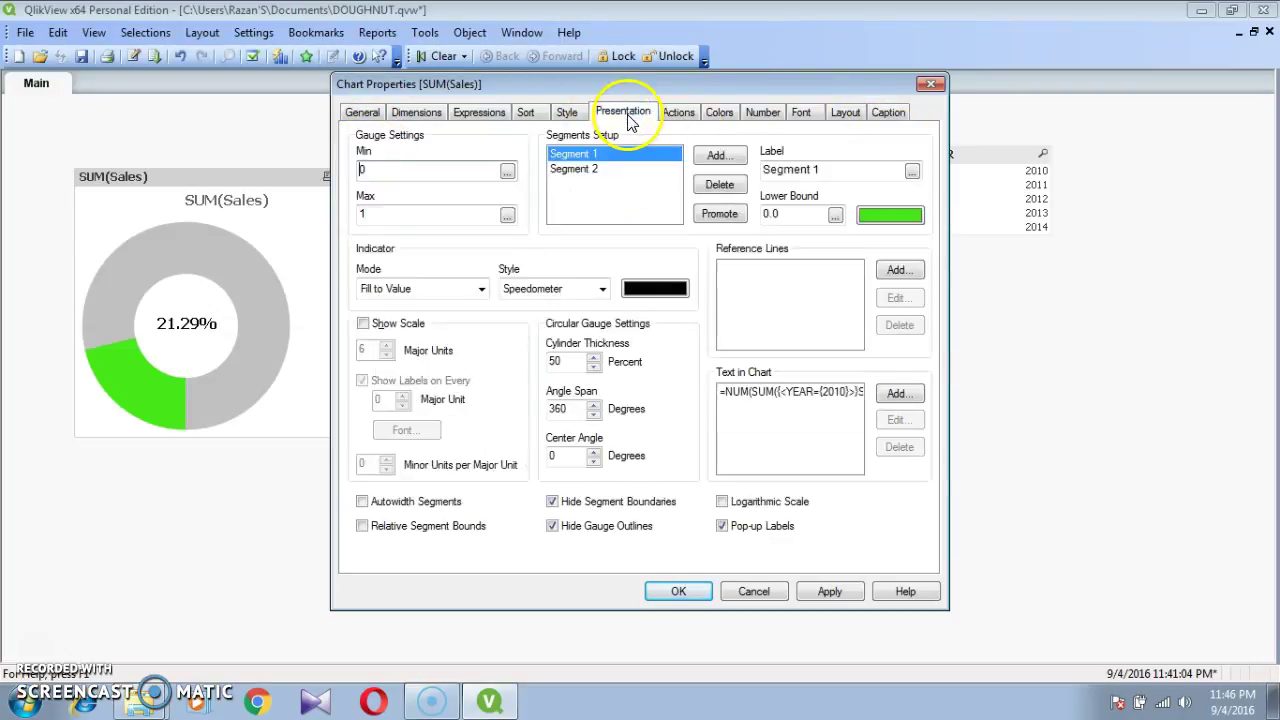
pyautogui.click(898, 394)
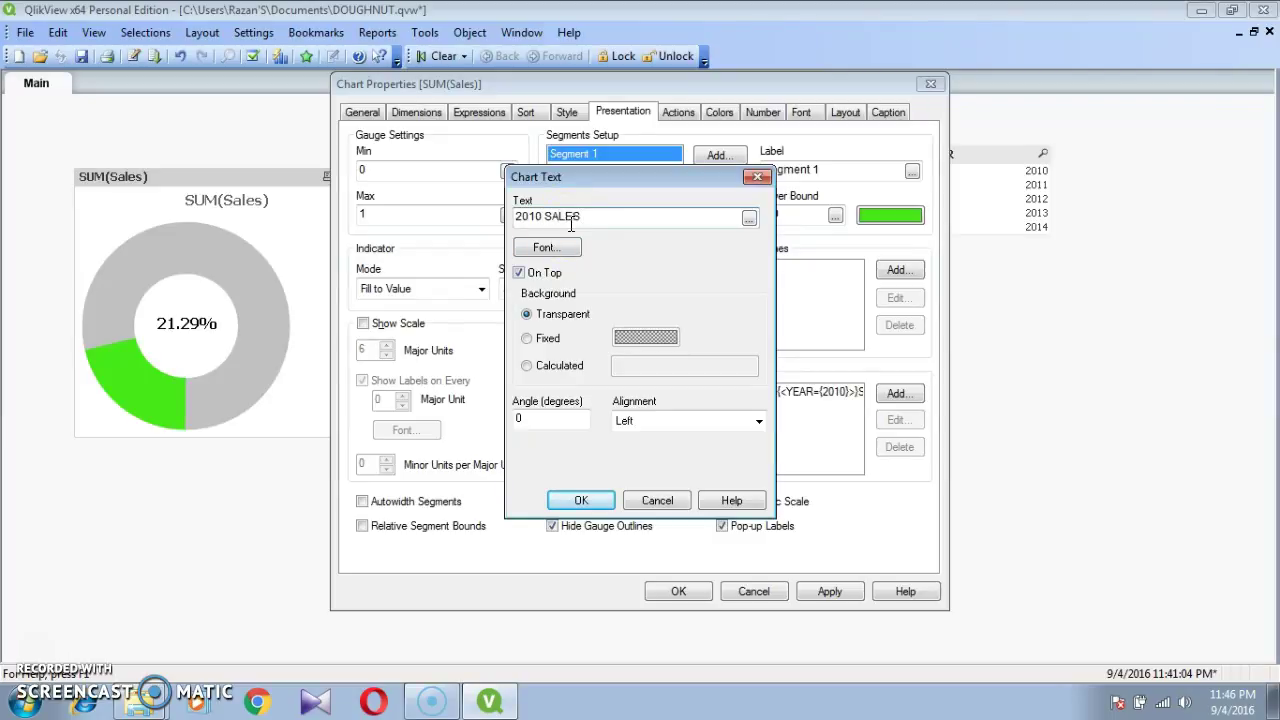
pyautogui.click(577, 498)
pyautogui.click(829, 596)
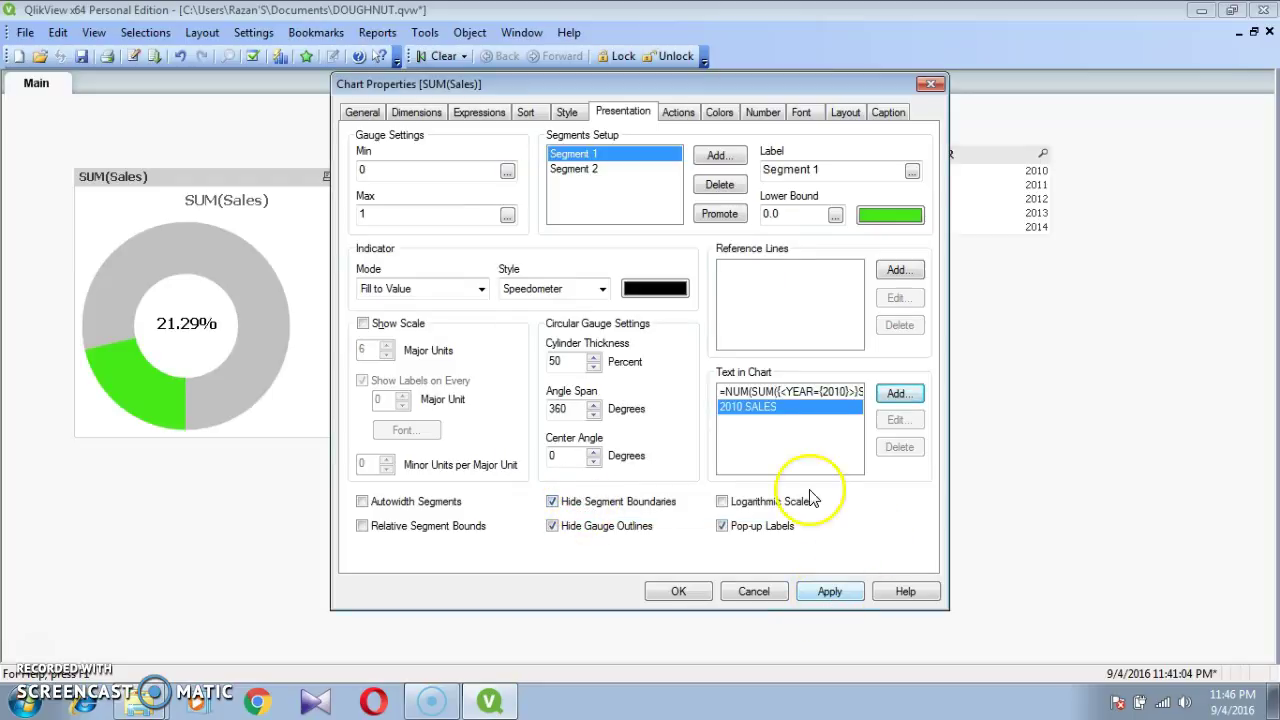
# Step: Set the 2010 SALES text's font size to 11, apply the change and close the chart properties
pyautogui.click(900, 425)
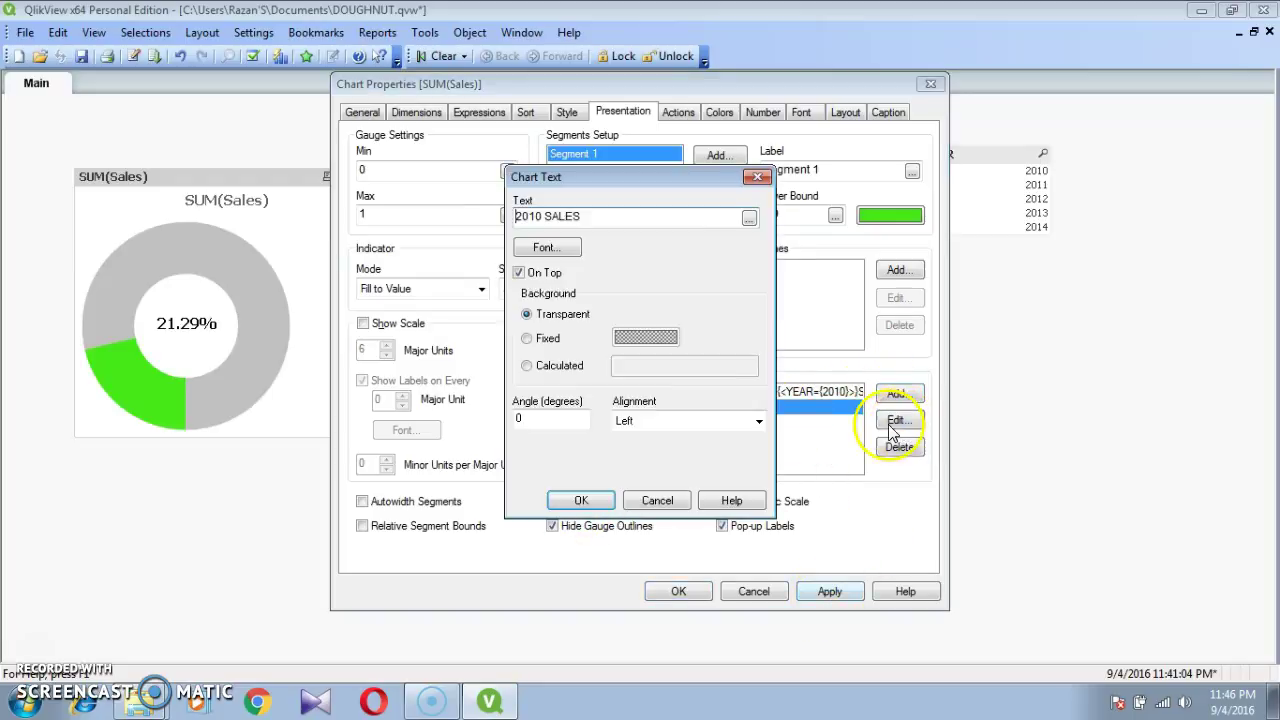
pyautogui.click(545, 246)
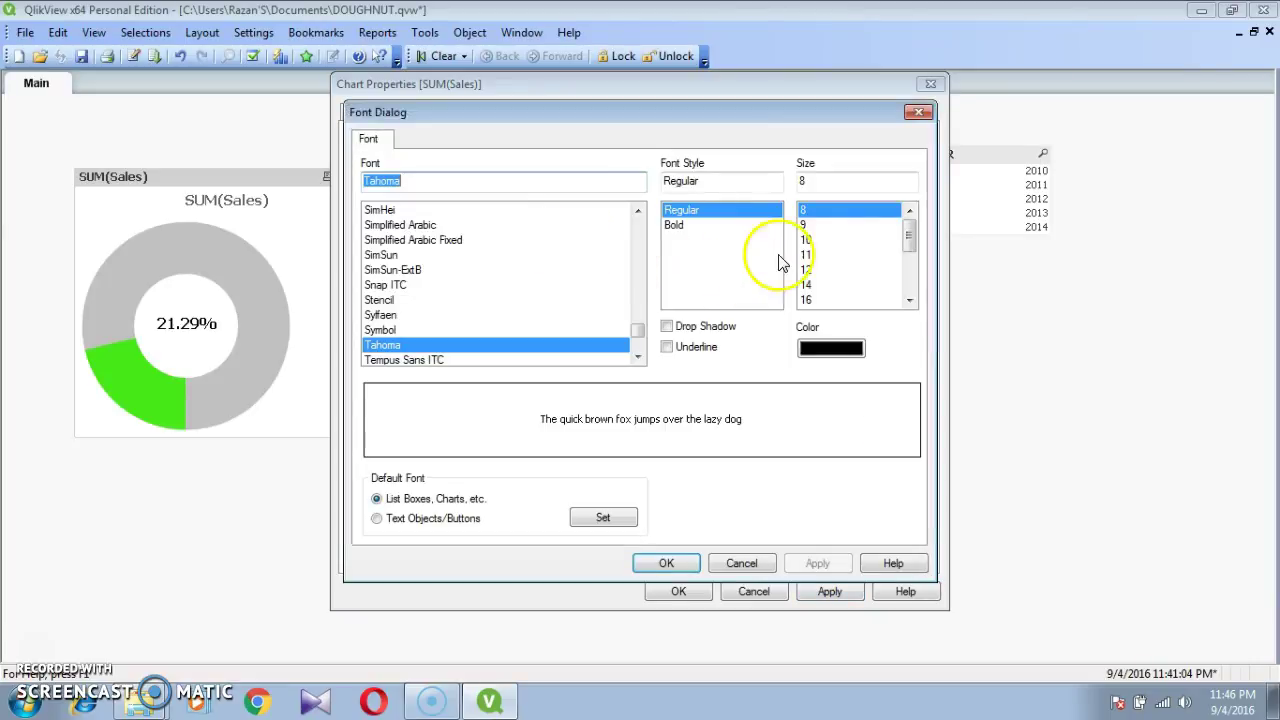
pyautogui.click(810, 256)
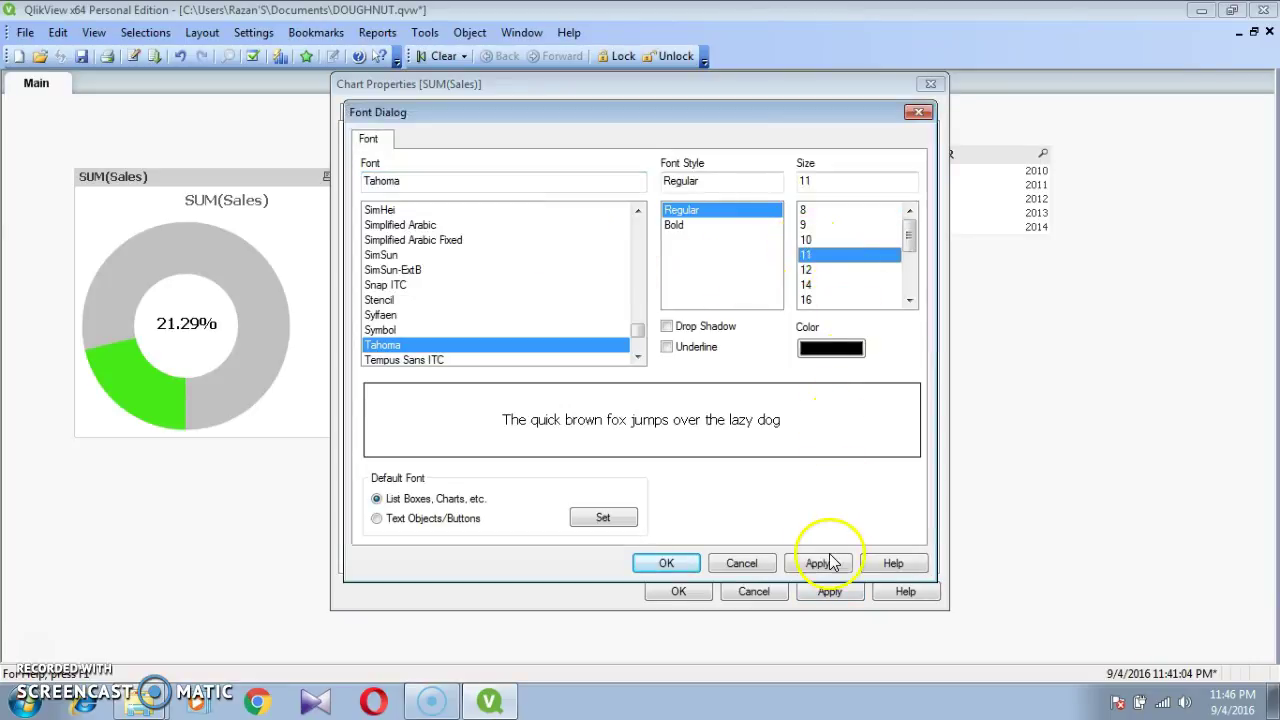
pyautogui.click(688, 566)
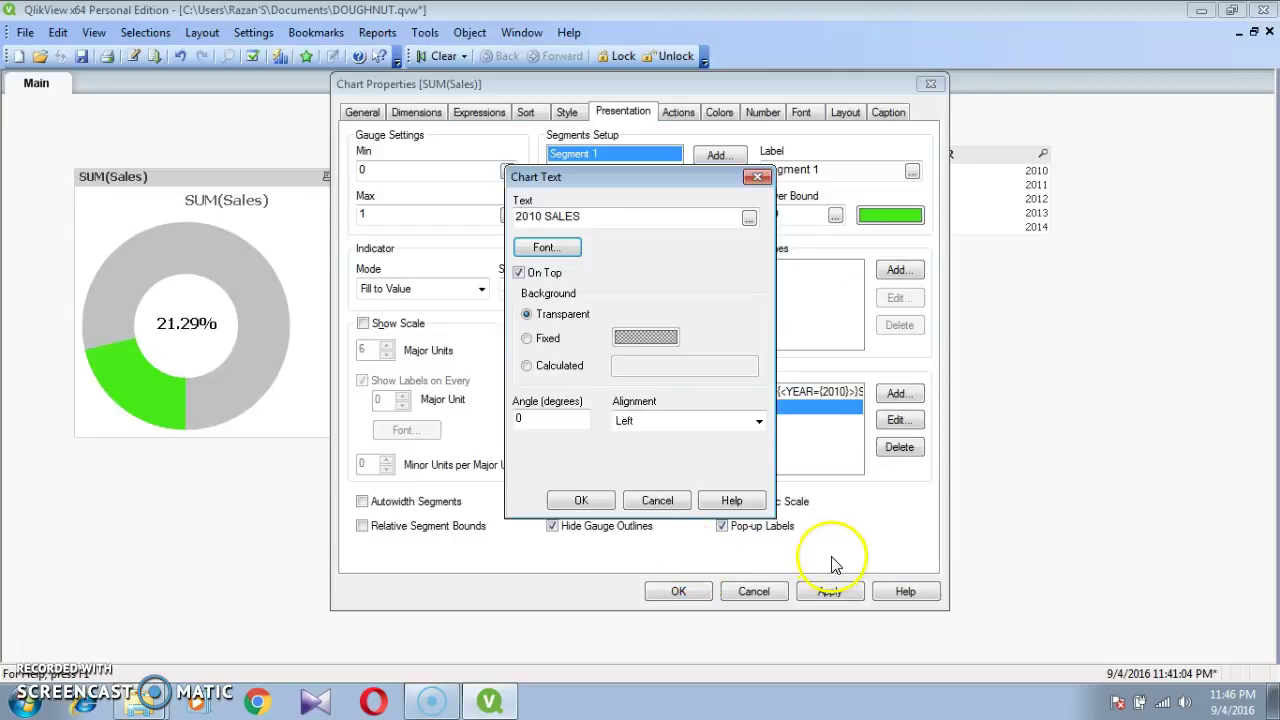
pyautogui.click(584, 503)
pyautogui.click(830, 592)
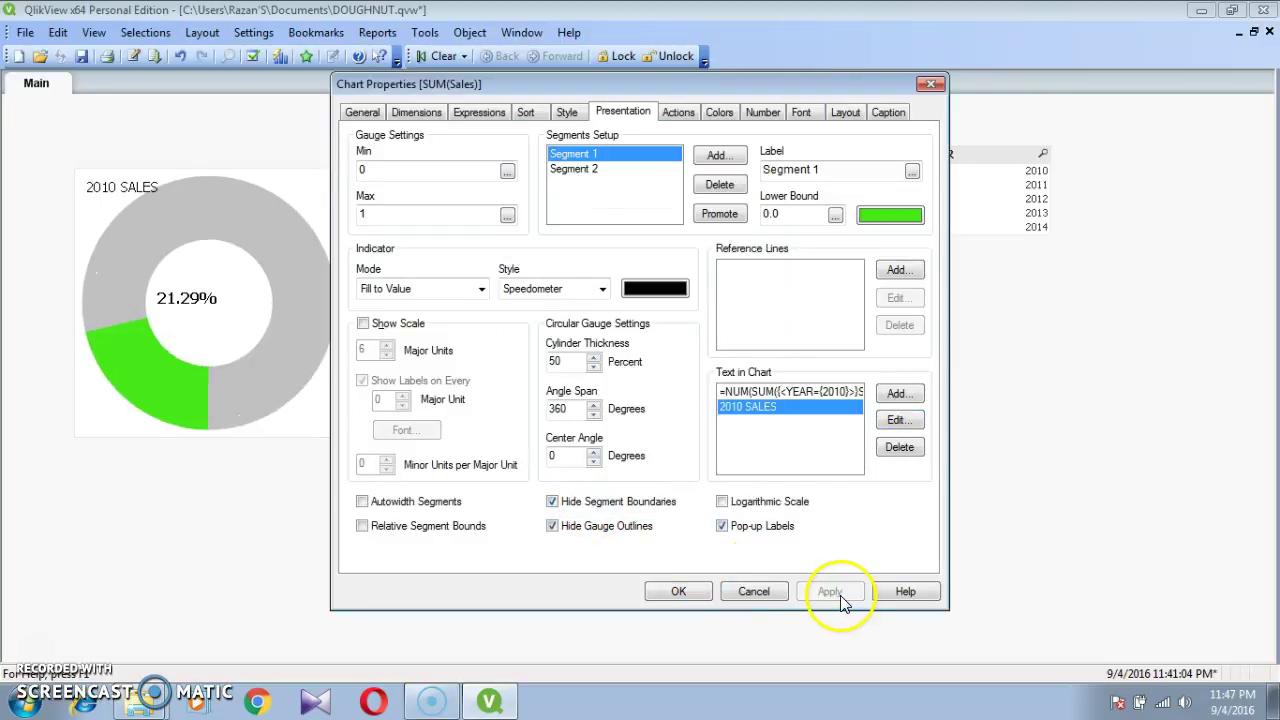
pyautogui.click(680, 591)
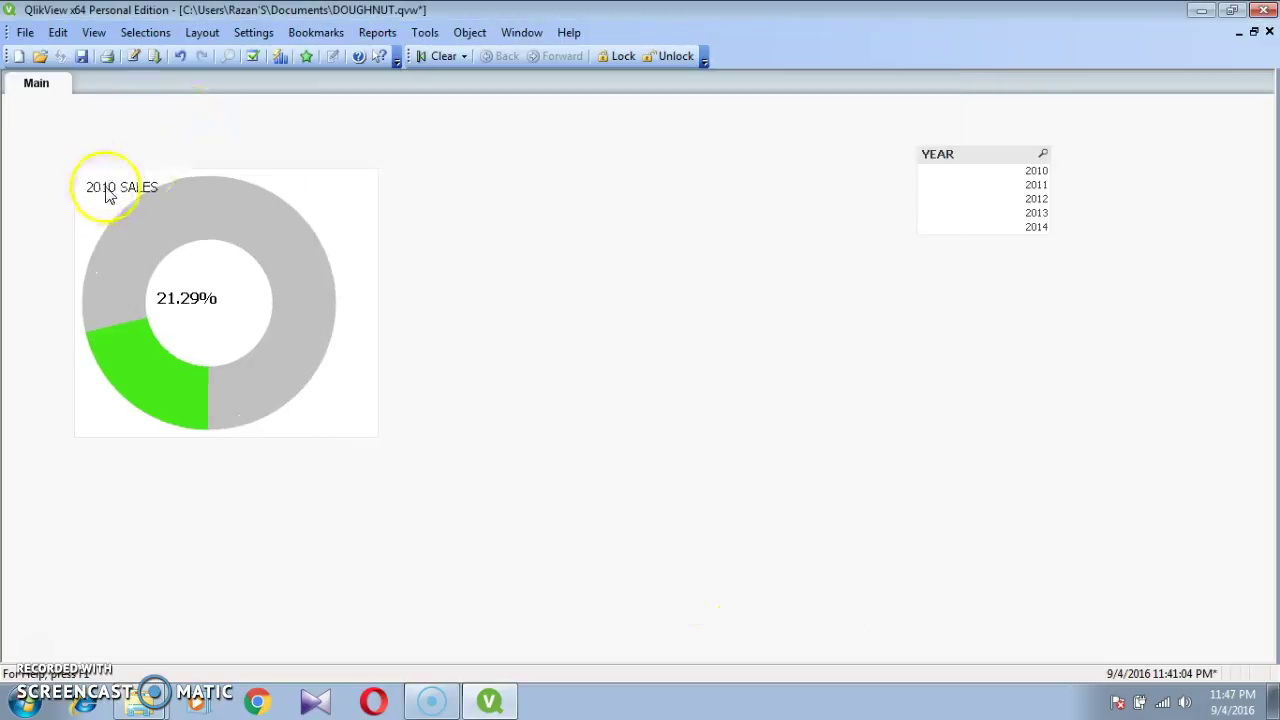
# Step: Move the 2010 SALES text to the chart's lower-right corner and narrow the chart frame around the doughnut
pyautogui.moveTo(108, 193)
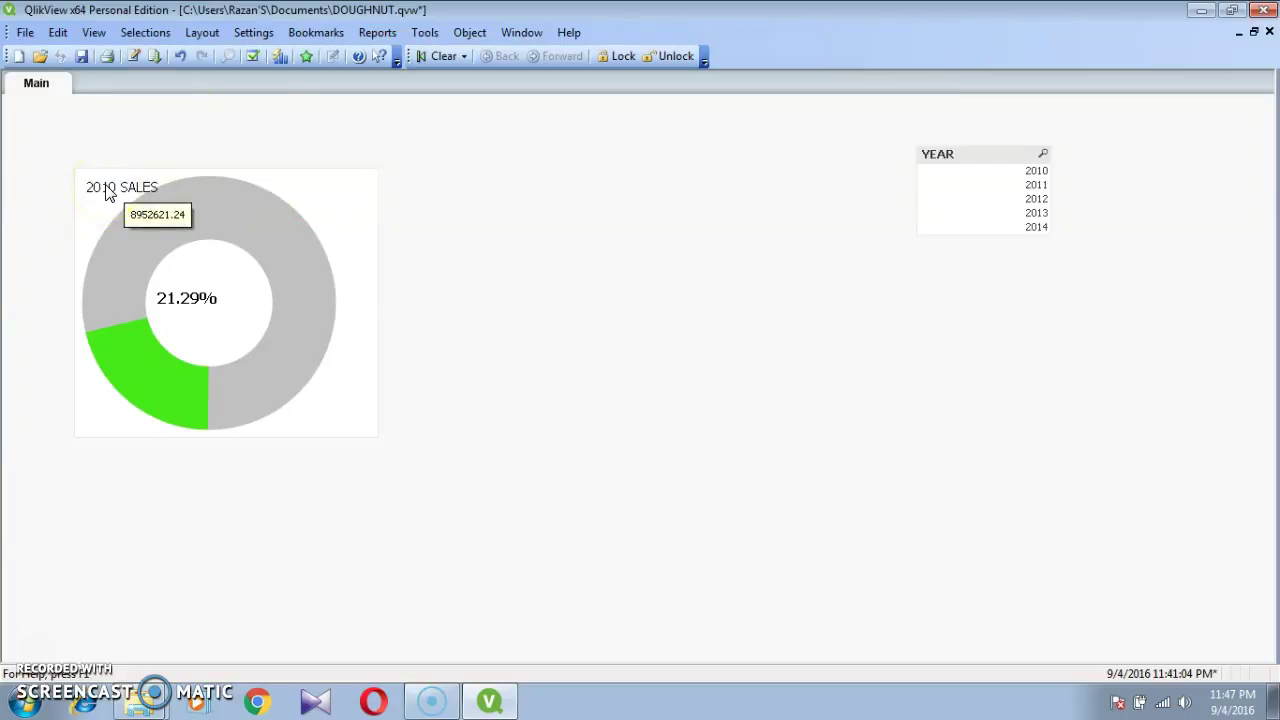
pyautogui.hotkey('ctrl', 'shift')
pyautogui.moveTo(112, 187); pyautogui.dragTo(300, 414)
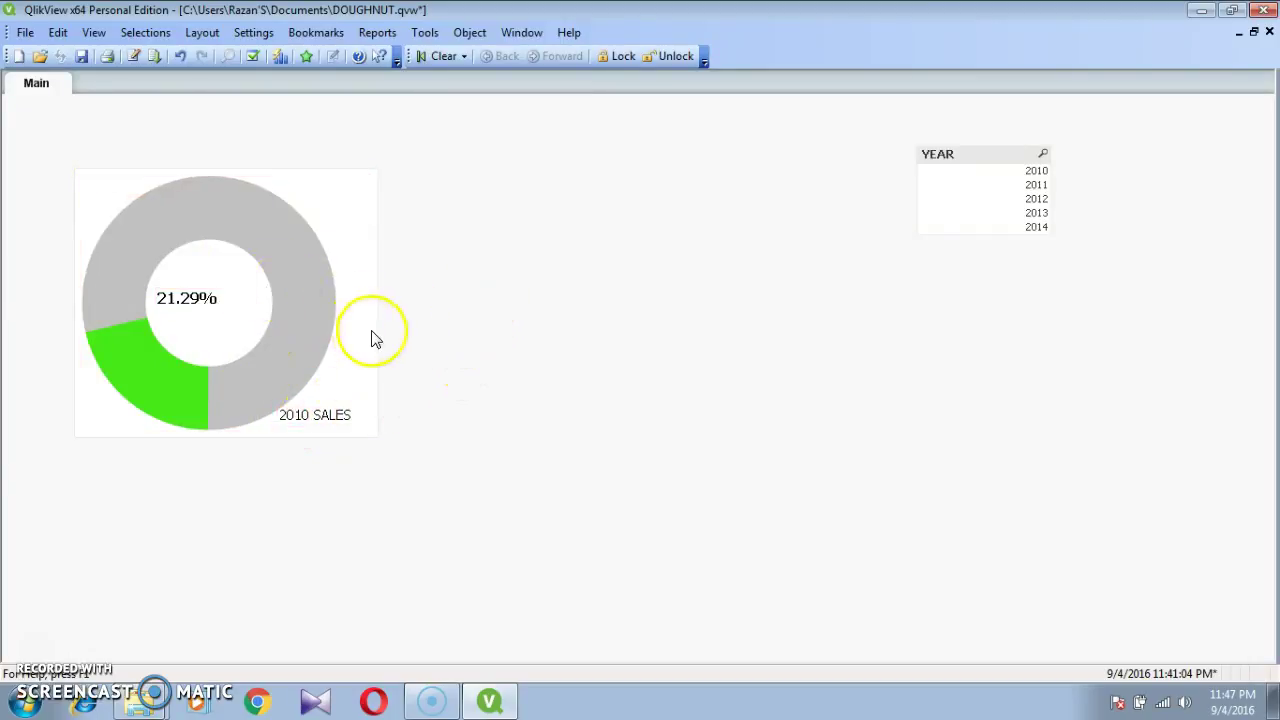
pyautogui.moveTo(377, 326); pyautogui.dragTo(300, 331)
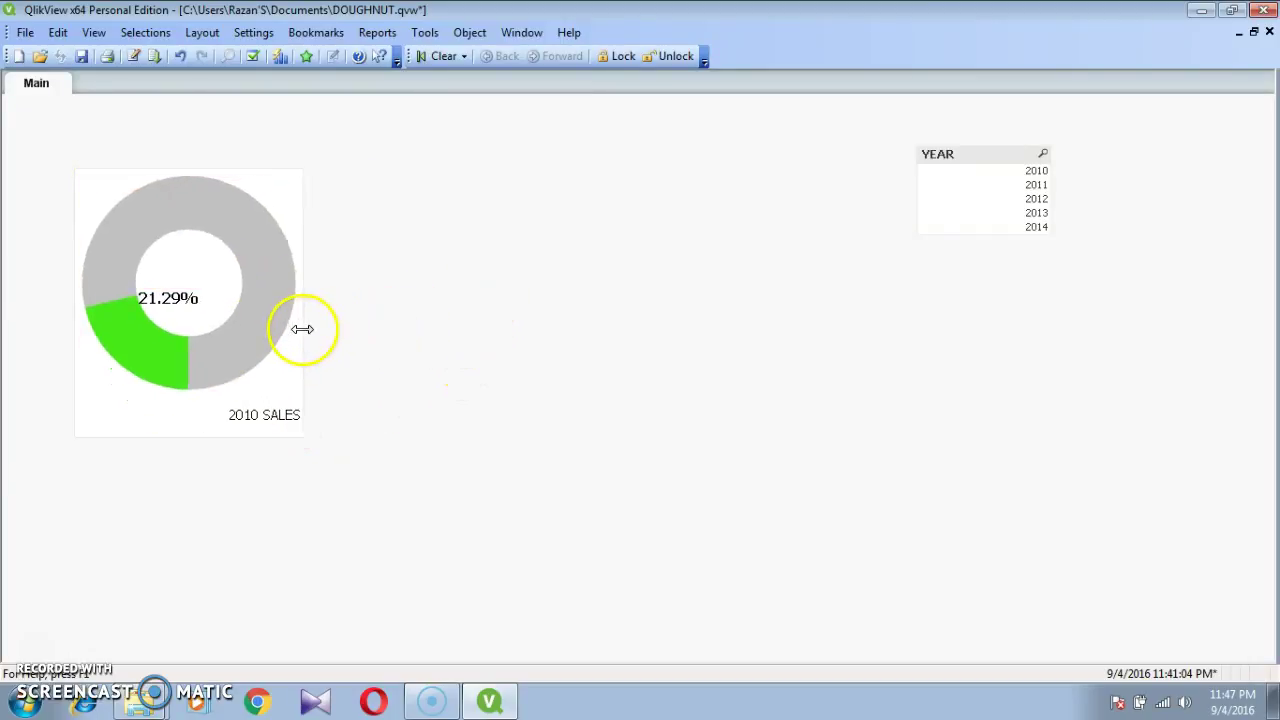
# Step: Centre the 2010 SALES text beneath the doughnut and recentre the percentage text in its hole
pyautogui.hotkey('ctrl', 'shift')
pyautogui.moveTo(263, 420); pyautogui.dragTo(177, 410)
pyautogui.hotkey('ctrl', 'shift')
pyautogui.moveTo(162, 300); pyautogui.dragTo(185, 287)
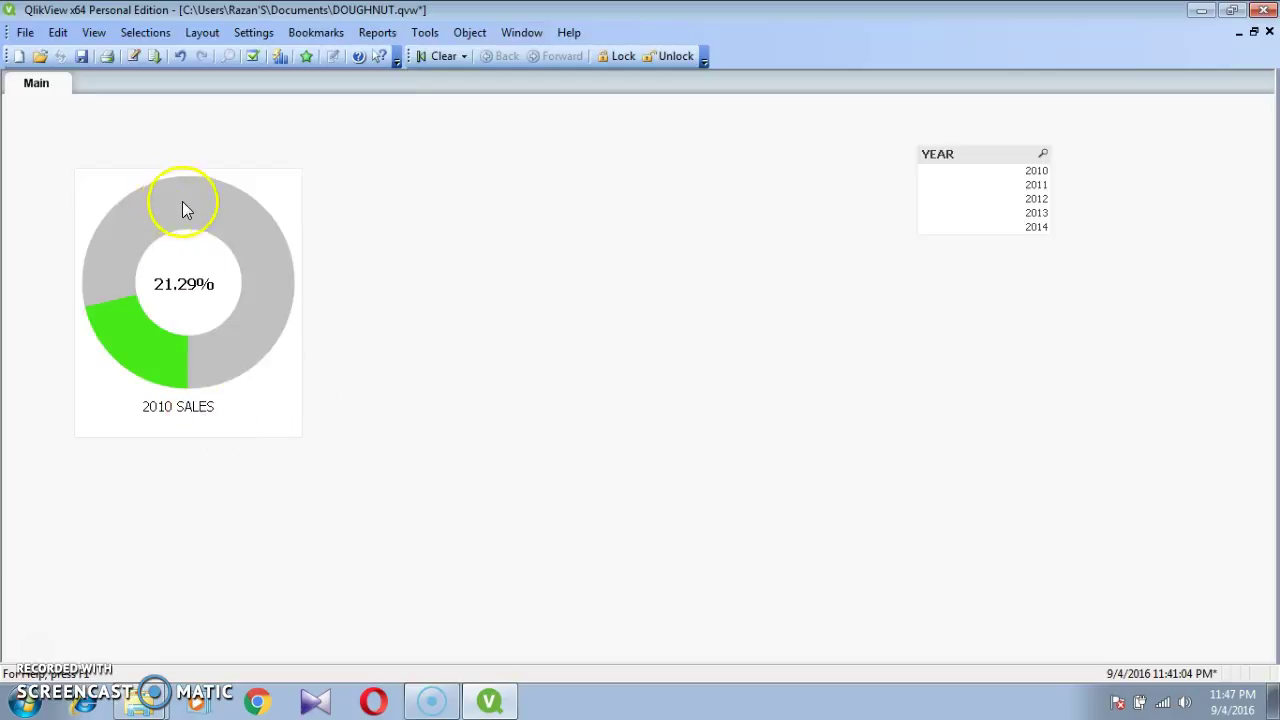
pyautogui.moveTo(183, 207)
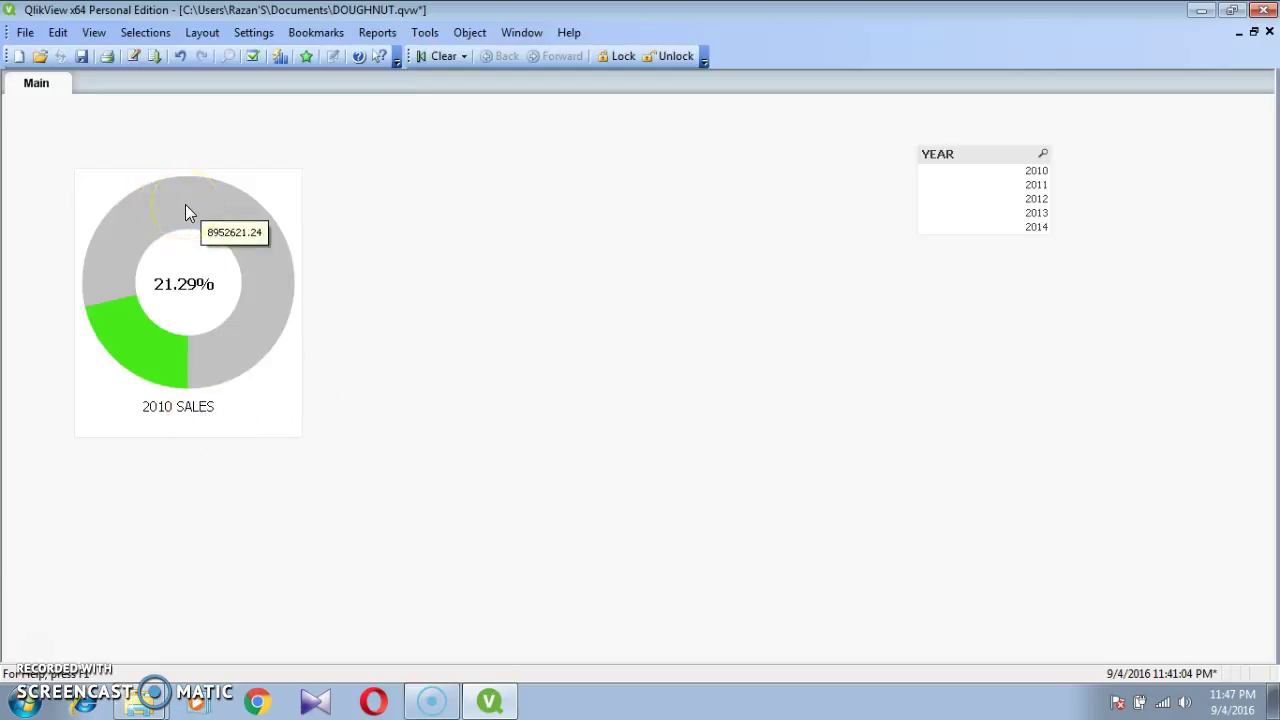
pyautogui.rightClick(185, 204)
pyautogui.click(204, 200)
pyautogui.rightClick(185, 198)
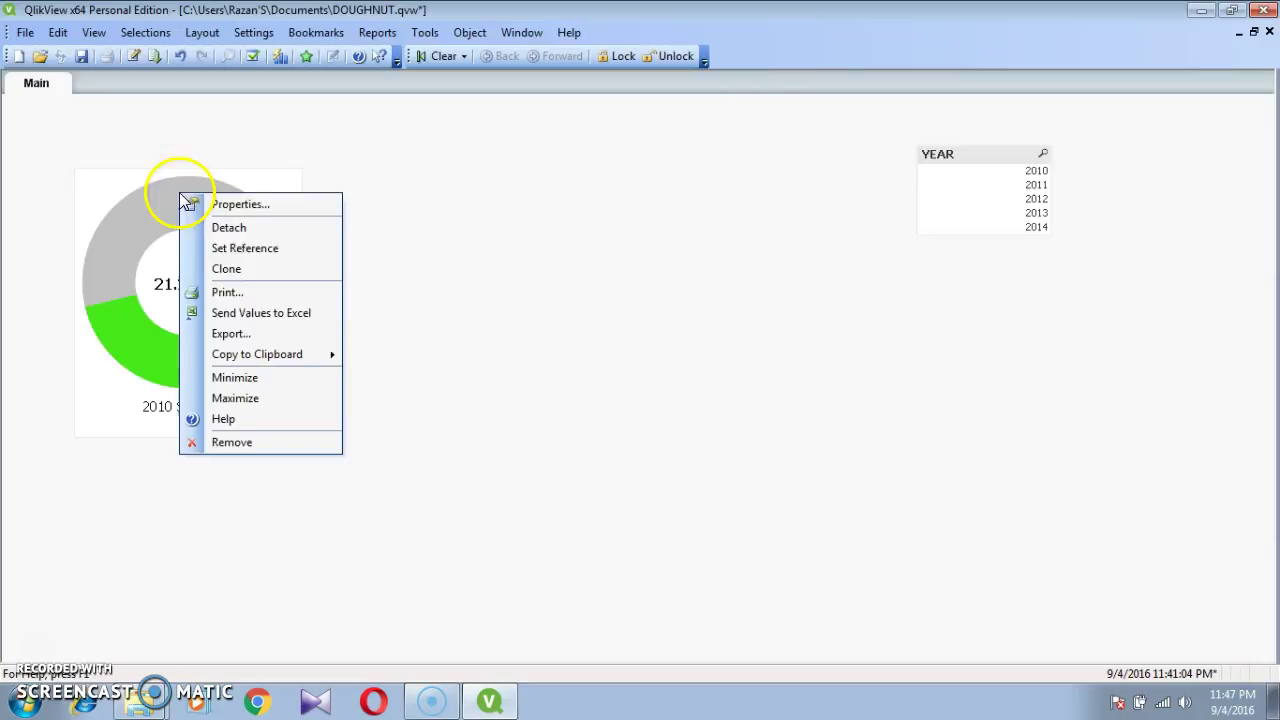
pyautogui.click(420, 194)
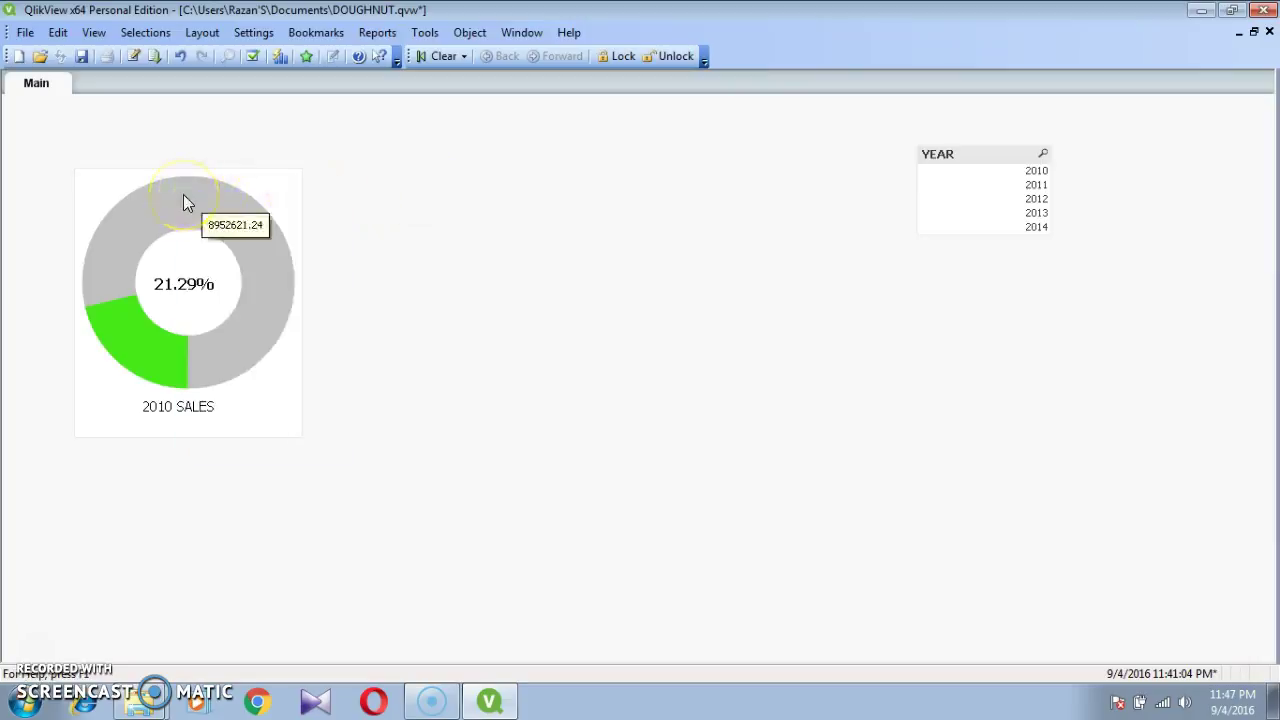
# Step: Clone the 2010 doughnut chart and place the copy beside it on the right
pyautogui.rightClick(183, 202)
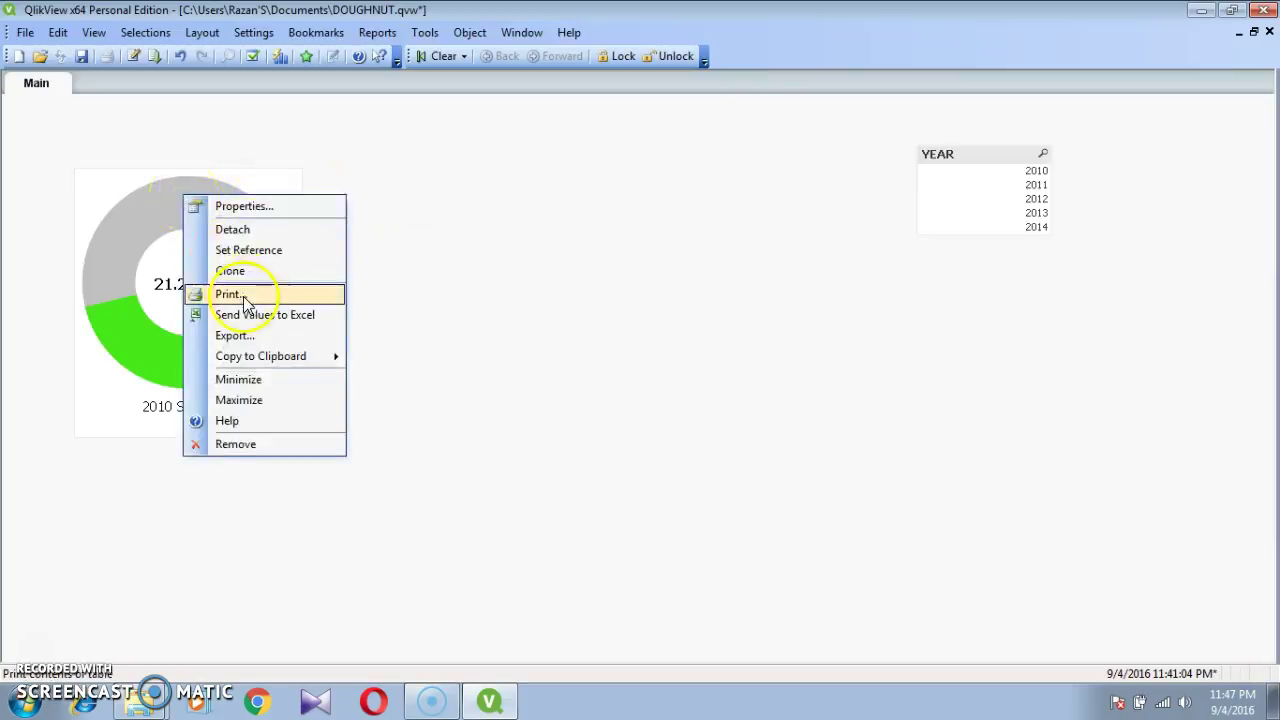
pyautogui.click(245, 258)
pyautogui.moveTo(147, 178); pyautogui.dragTo(405, 171)
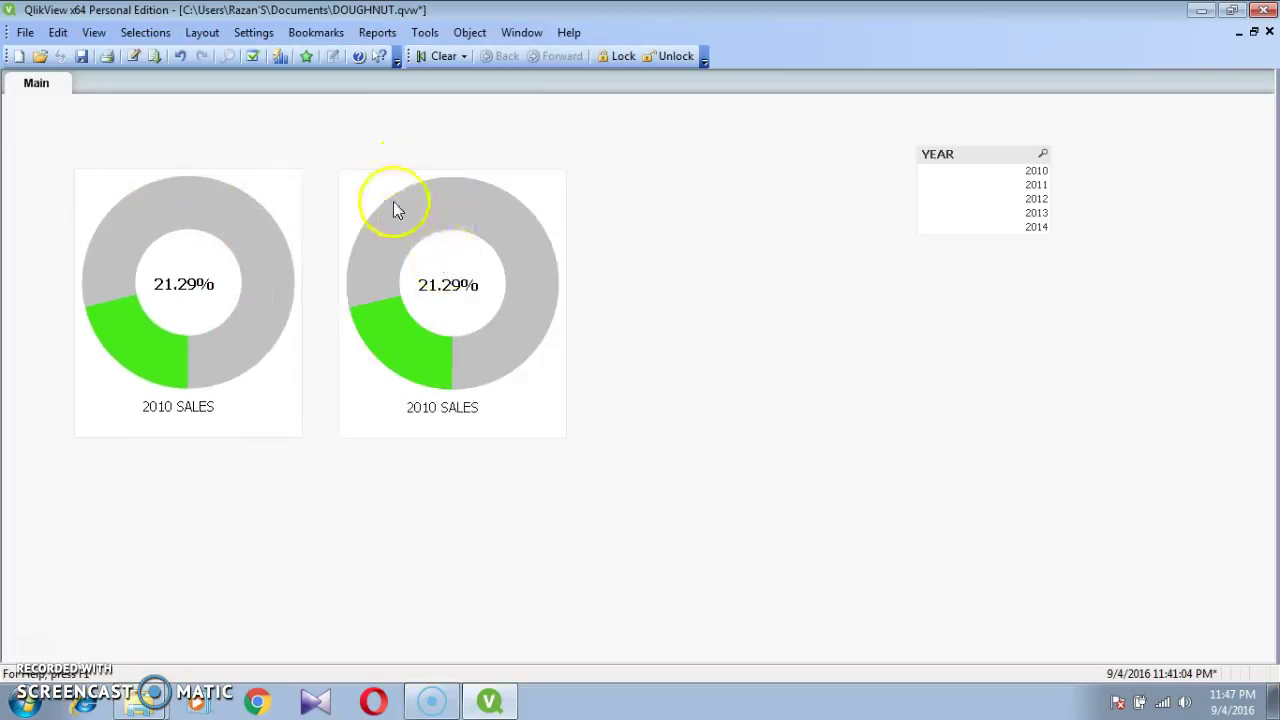
# Step: Set the copied chart's Segment 2 lower bound to =SUM({<YEAR={2011}>}Sales)/SUM(Sales)
pyautogui.rightClick(393, 199)
pyautogui.click(432, 210)
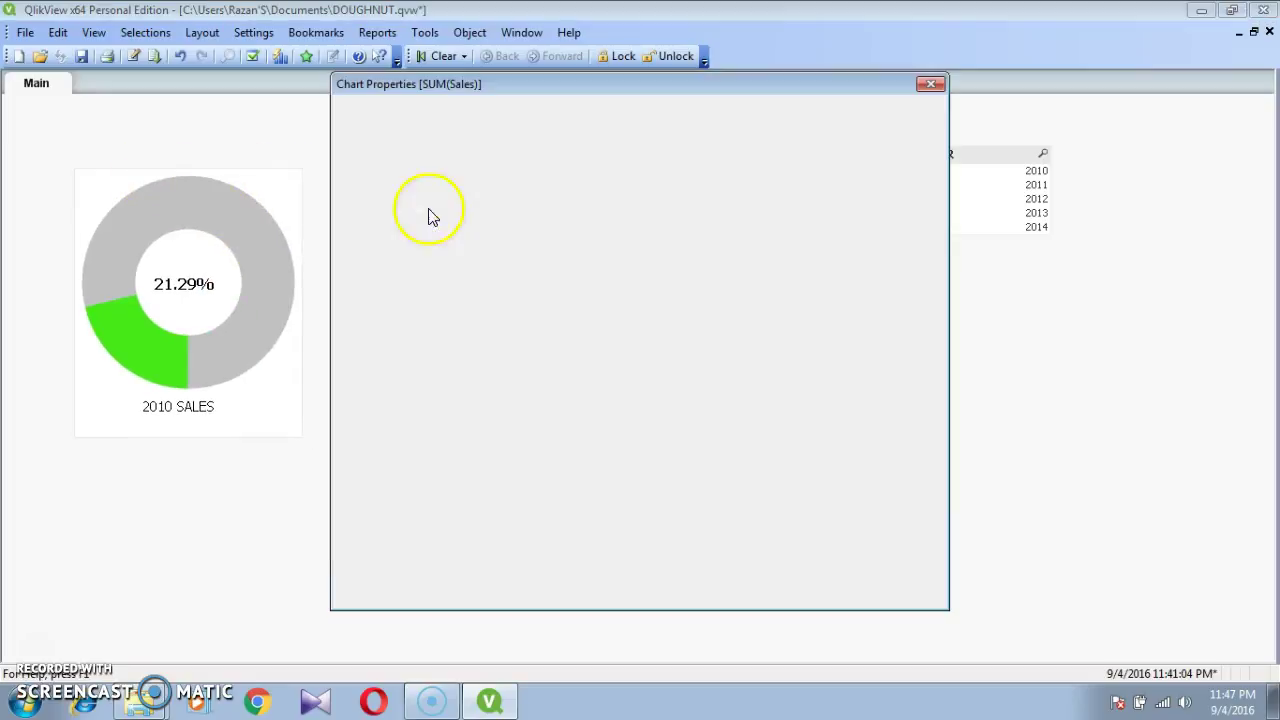
pyautogui.click(562, 171)
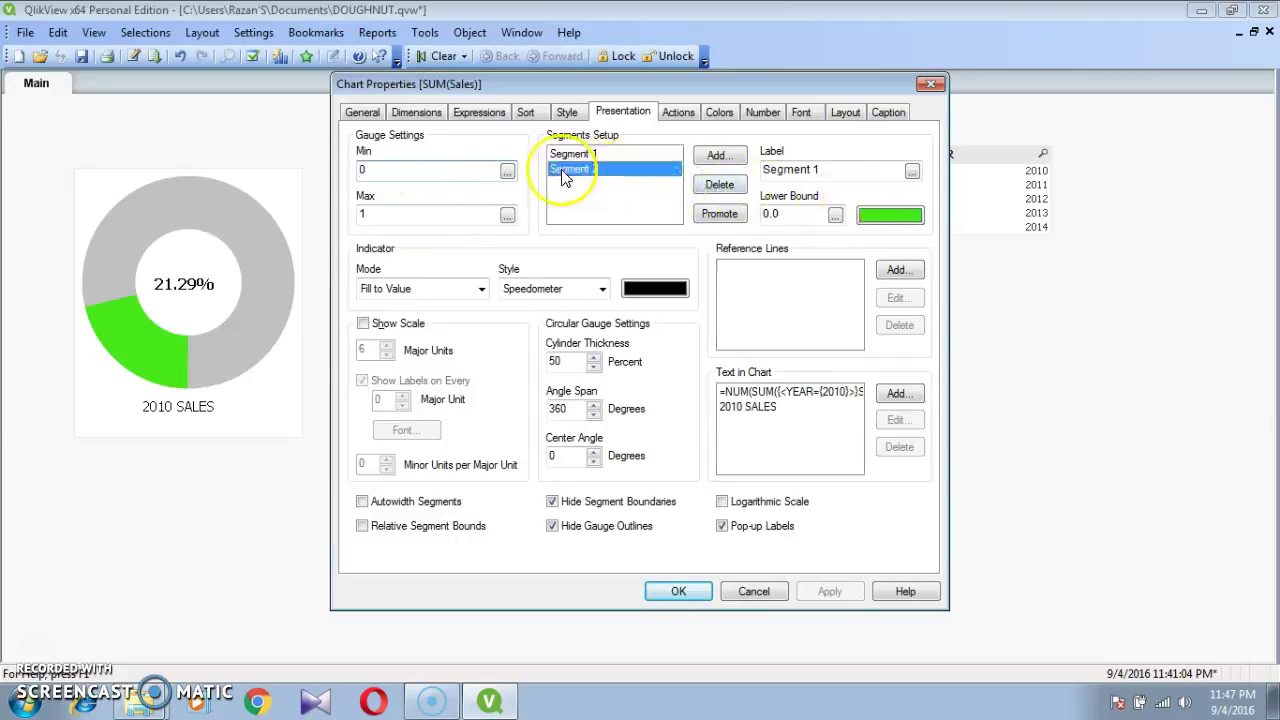
pyautogui.click(836, 218)
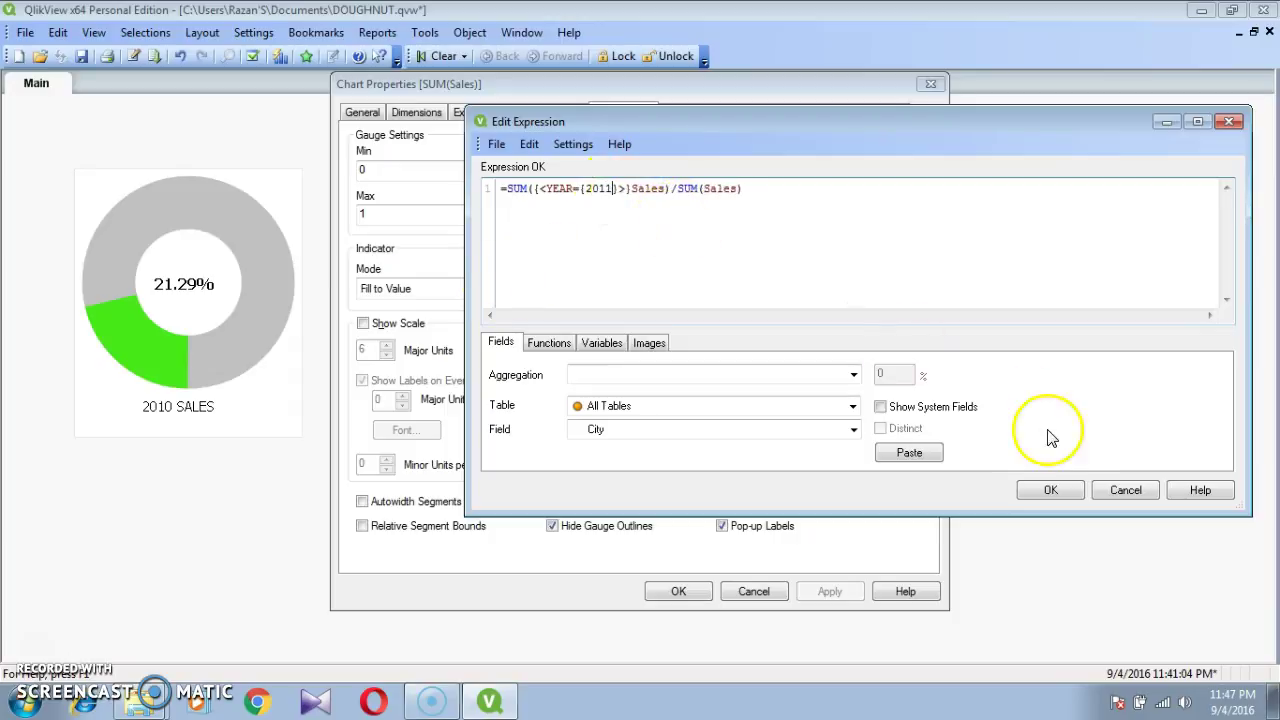
pyautogui.click(1050, 490)
# Step: Change the year in the copied chart's percentage text expression to 2011
pyautogui.click(812, 394)
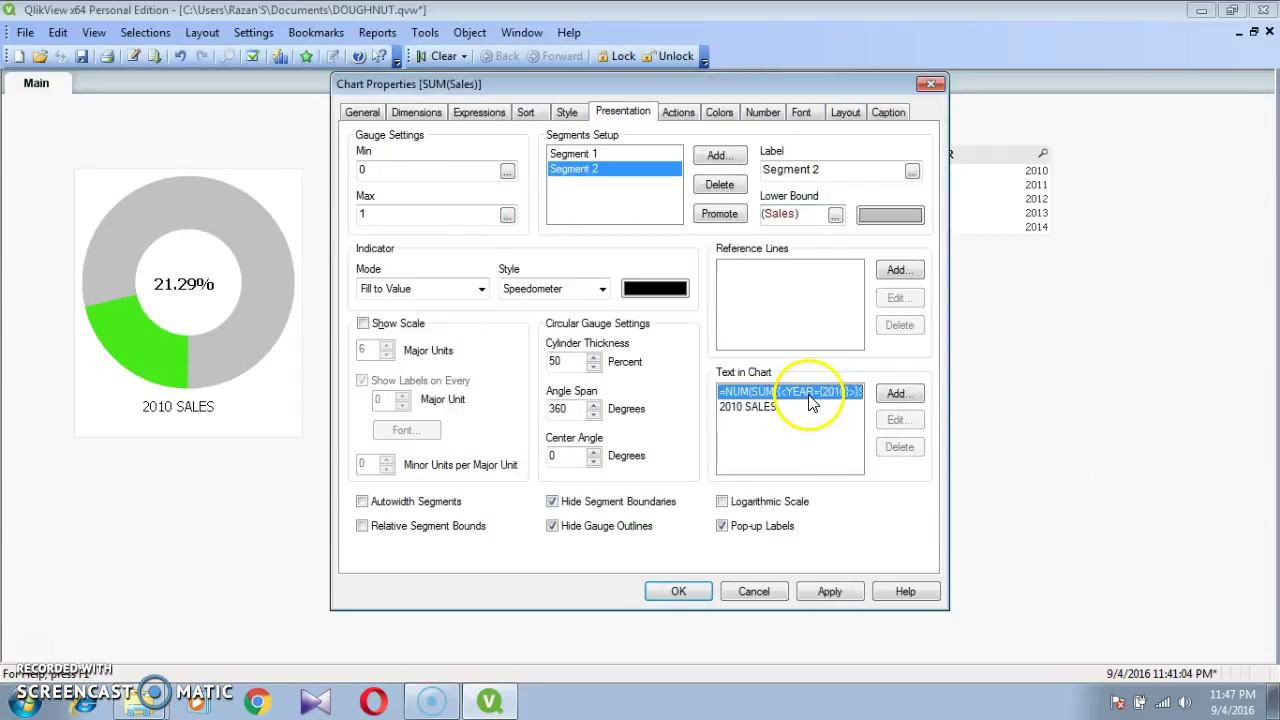
pyautogui.click(897, 421)
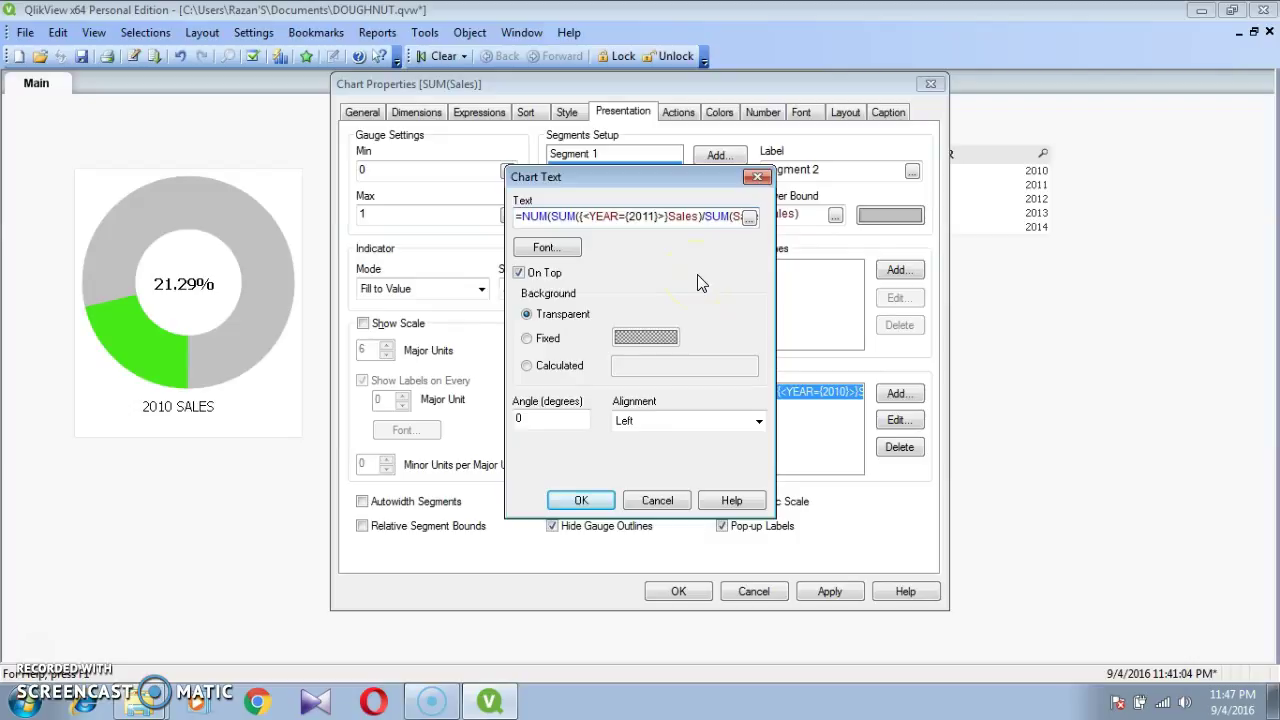
pyautogui.click(581, 500)
# Step: Change the copied chart's label text to 2011 SALES, apply the edits and close the chart properties
pyautogui.click(798, 409)
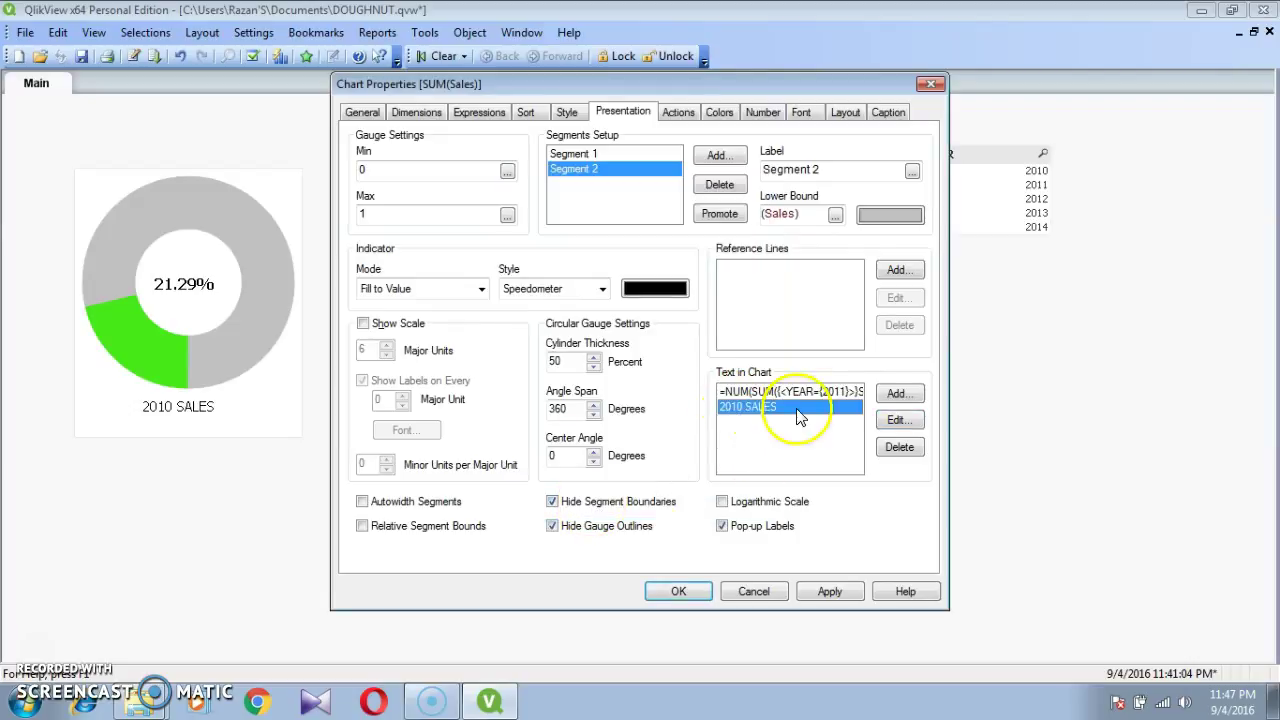
pyautogui.click(893, 421)
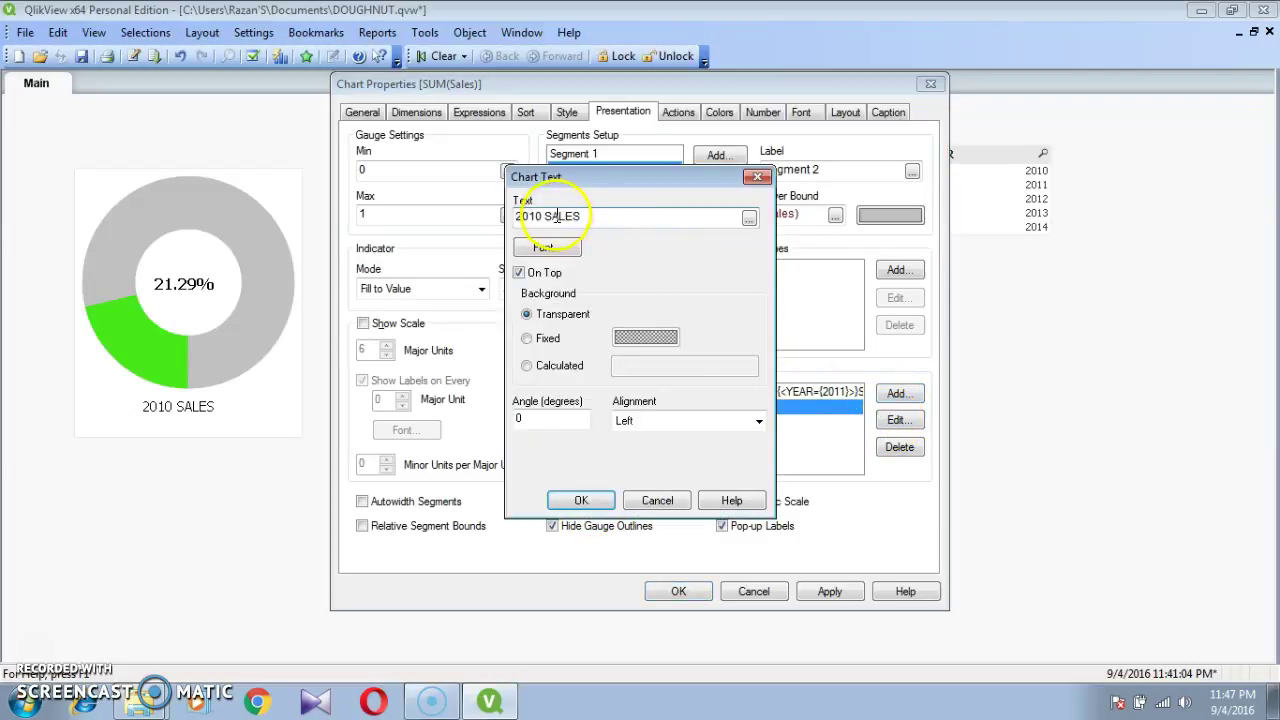
pyautogui.press('BackSpace')
pyautogui.write('1')
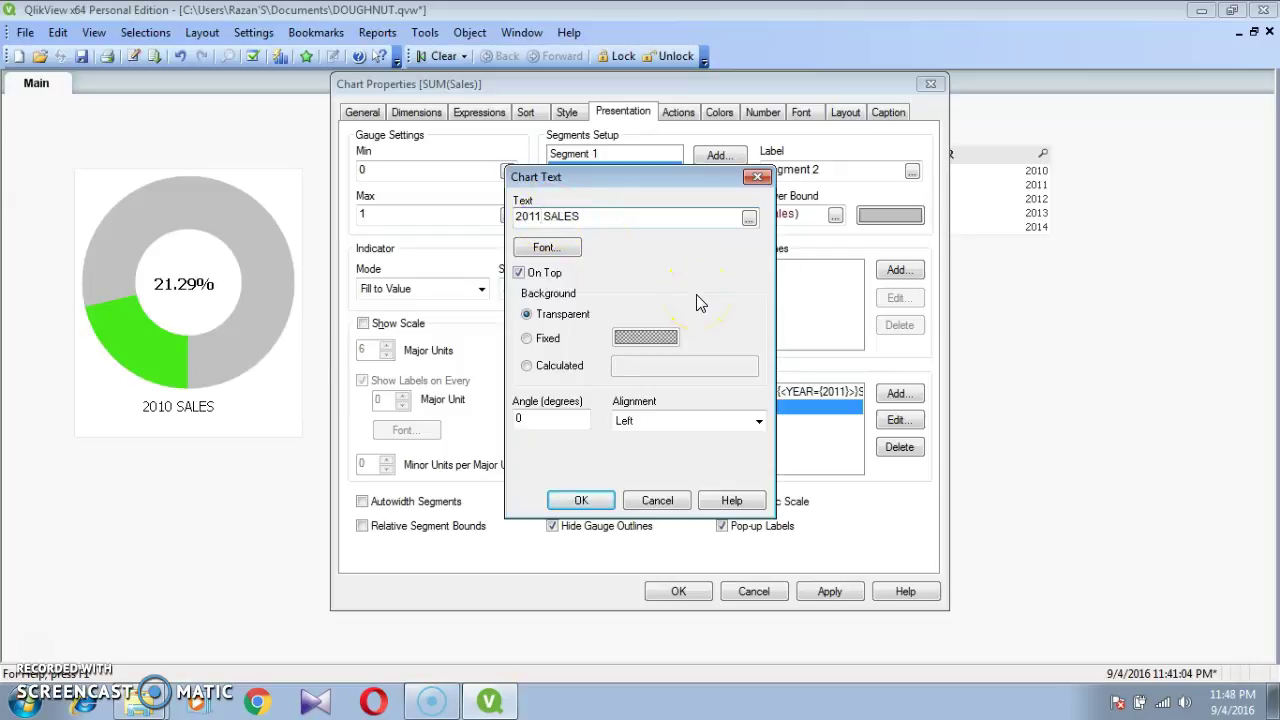
pyautogui.click(579, 502)
pyautogui.click(829, 591)
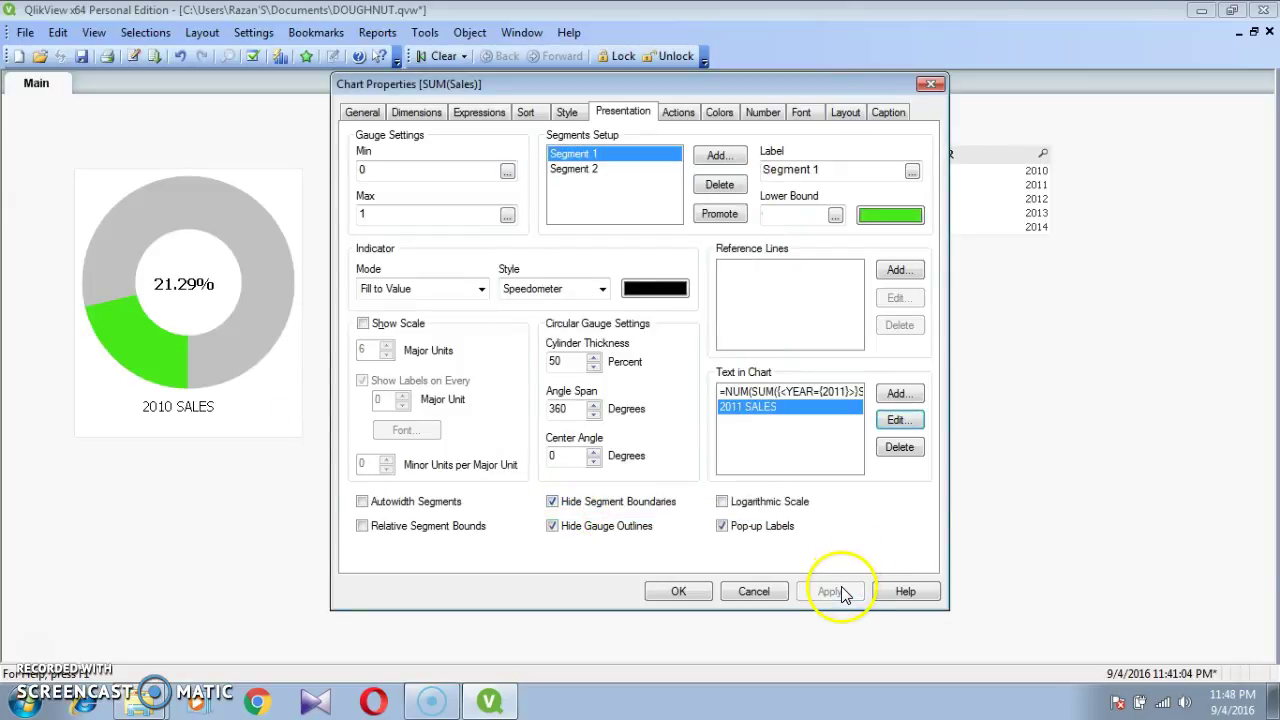
pyautogui.click(676, 592)
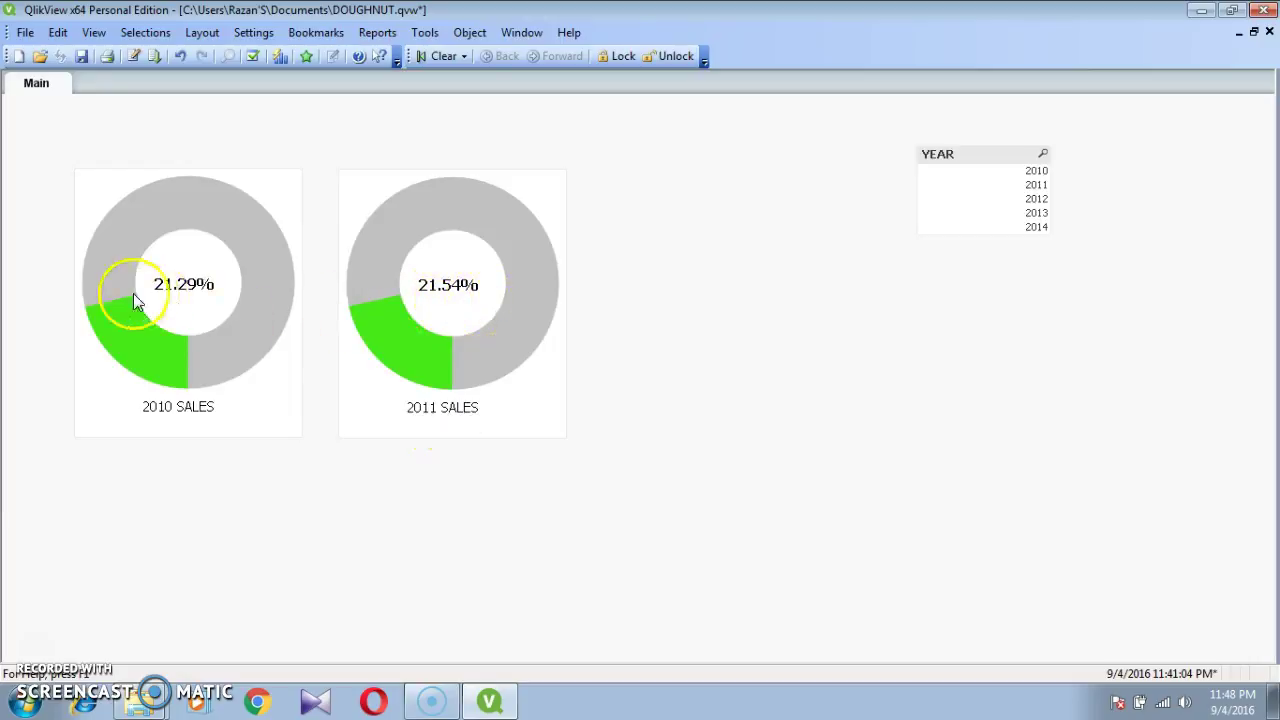
# Step: Clone the 2011 doughnut chart and place the copy to its right as the third chart in the row
pyautogui.rightClick(474, 210)
pyautogui.click(553, 298)
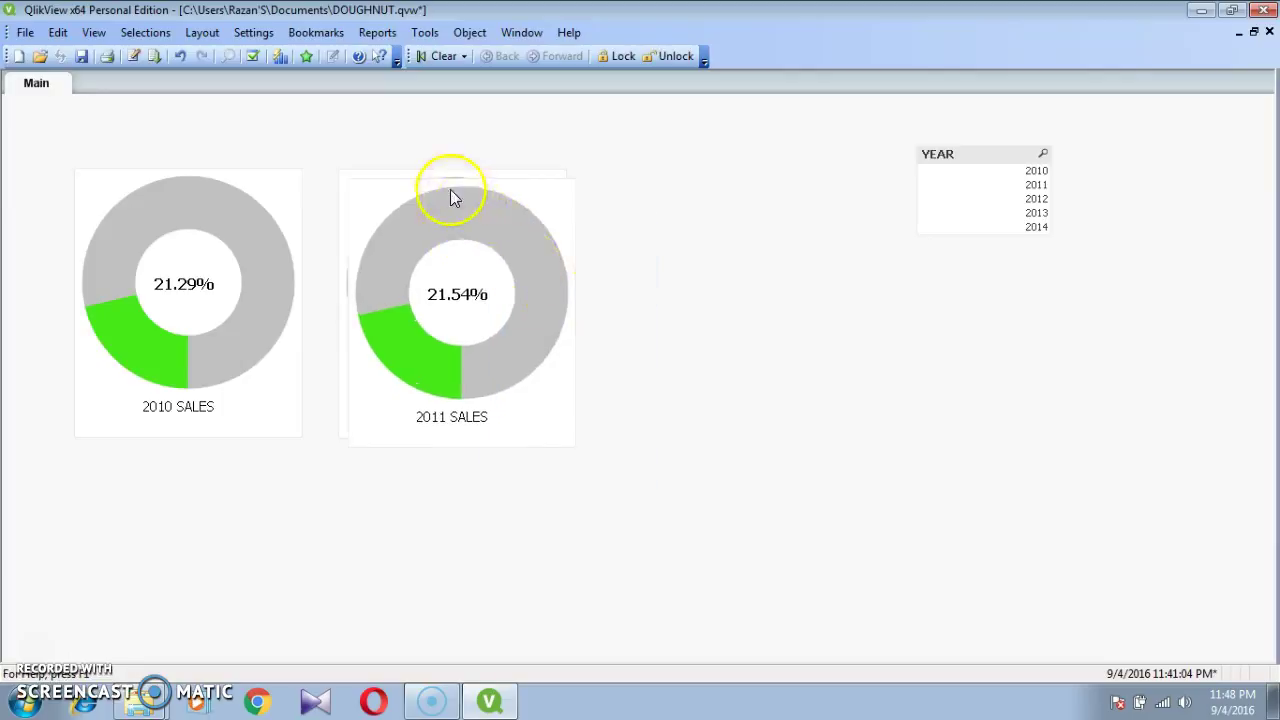
pyautogui.moveTo(471, 180); pyautogui.dragTo(710, 164)
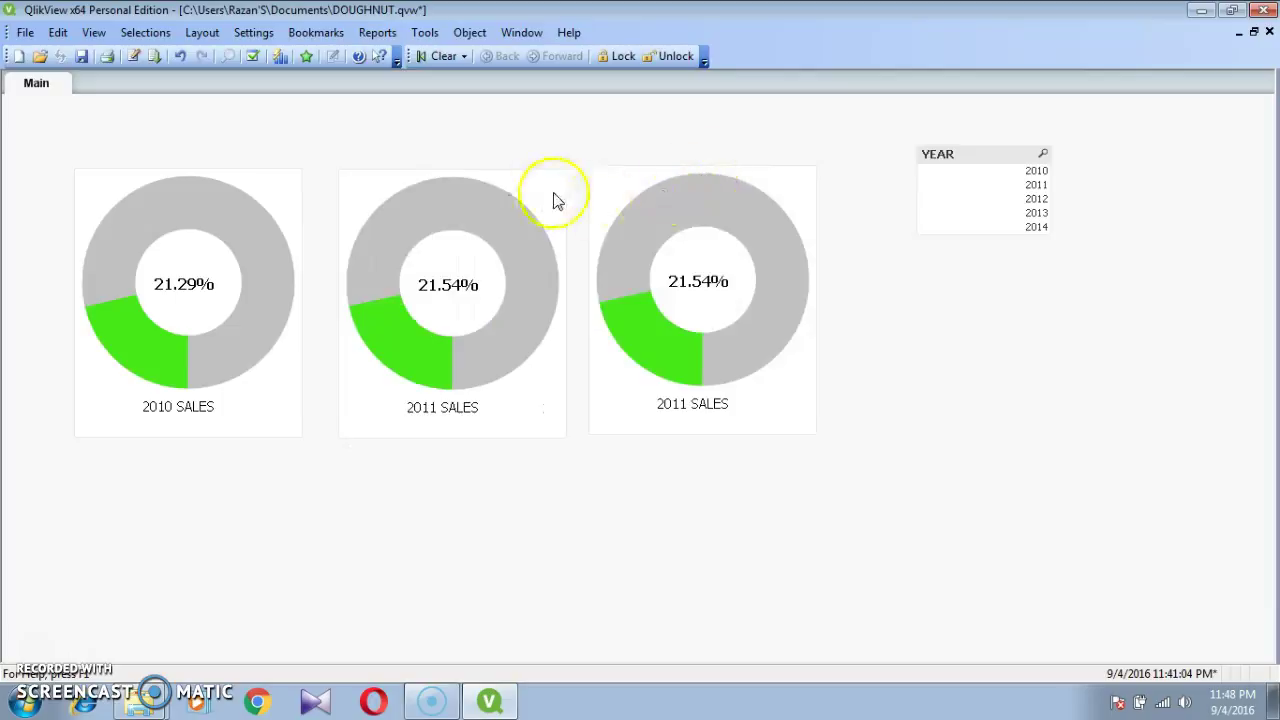
# Step: Clone the third doughnut chart twice and place the two copies side by side in a second row below the existing charts
pyautogui.rightClick(652, 224)
pyautogui.click(720, 289)
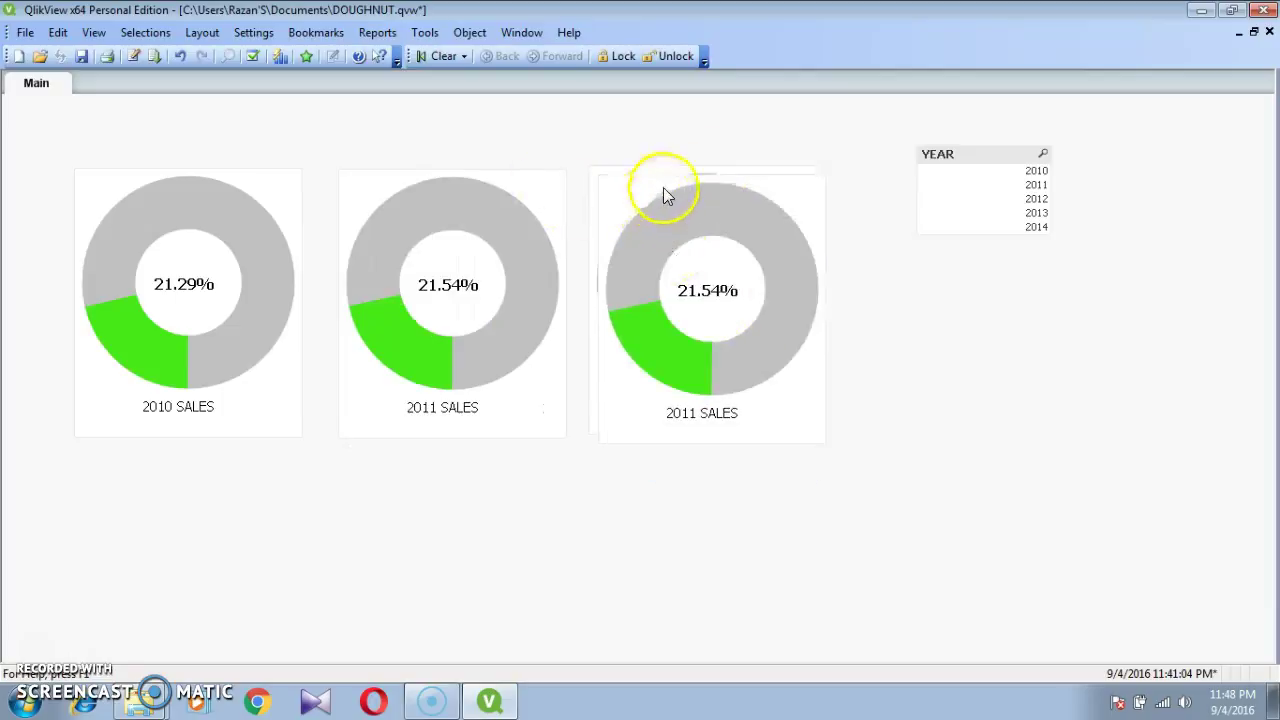
pyautogui.moveTo(659, 177)
pyautogui.mouseDown()
pyautogui.moveTo(514, 288)
pyautogui.moveTo(166, 443)
pyautogui.mouseUp()
pyautogui.rightClick(699, 210)
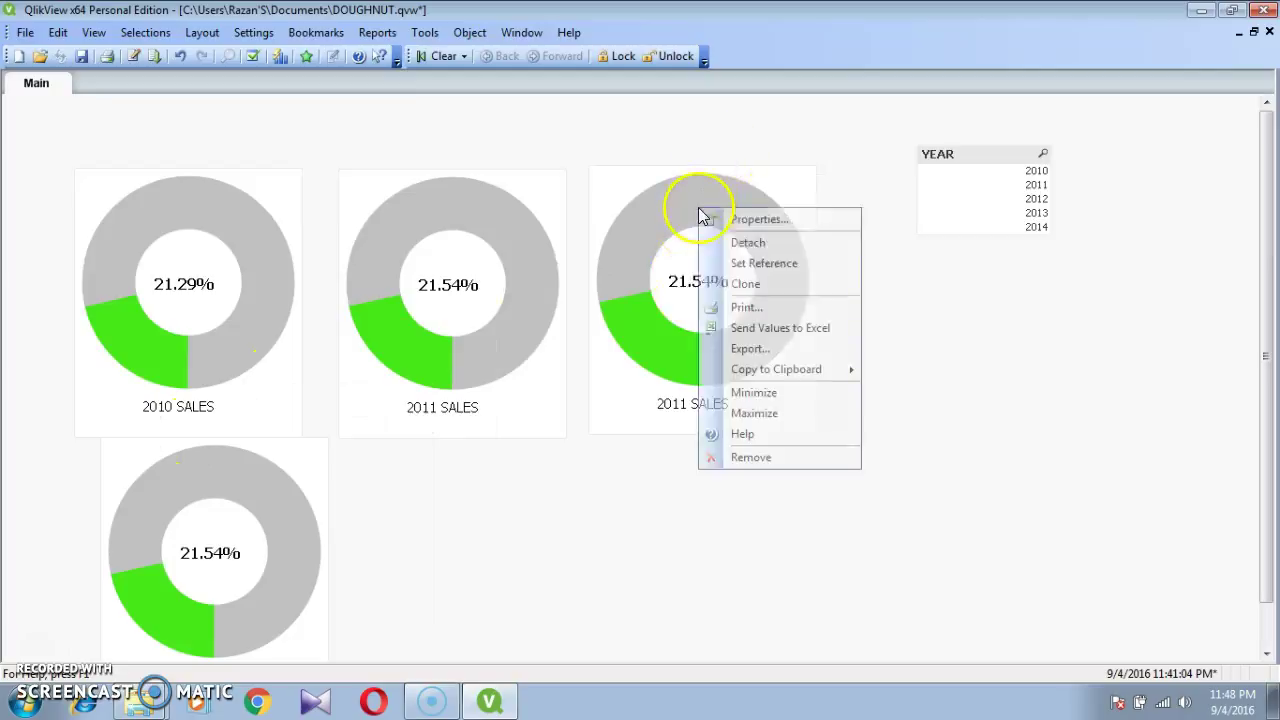
pyautogui.click(748, 284)
pyautogui.moveTo(648, 174)
pyautogui.mouseDown()
pyautogui.moveTo(563, 374)
pyautogui.moveTo(434, 448)
pyautogui.mouseUp()
# Step: Move the three first-row charts up into an aligned row and shift the two second-row charts up beneath them
pyautogui.moveTo(429, 166); pyautogui.dragTo(423, 112)
pyautogui.moveTo(704, 170); pyautogui.dragTo(690, 120)
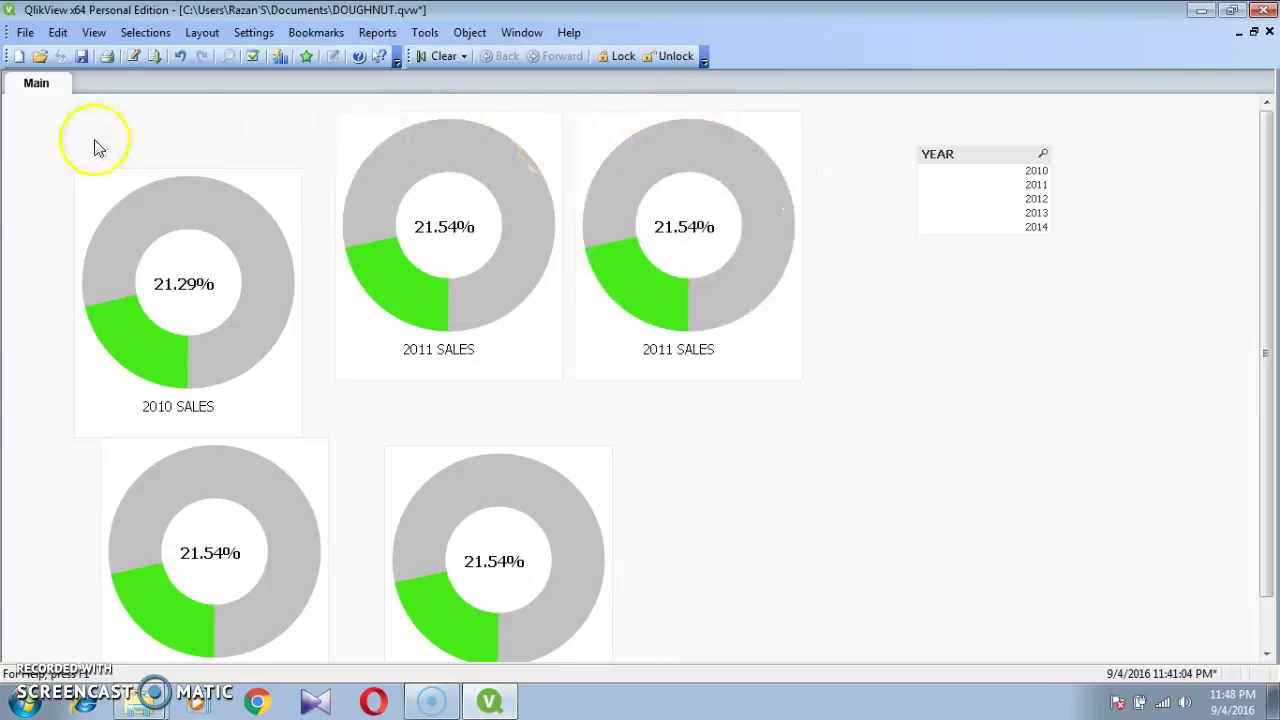
pyautogui.moveTo(161, 168); pyautogui.dragTo(178, 114)
pyautogui.moveTo(490, 444); pyautogui.dragTo(445, 405)
pyautogui.moveTo(200, 438); pyautogui.dragTo(198, 402)
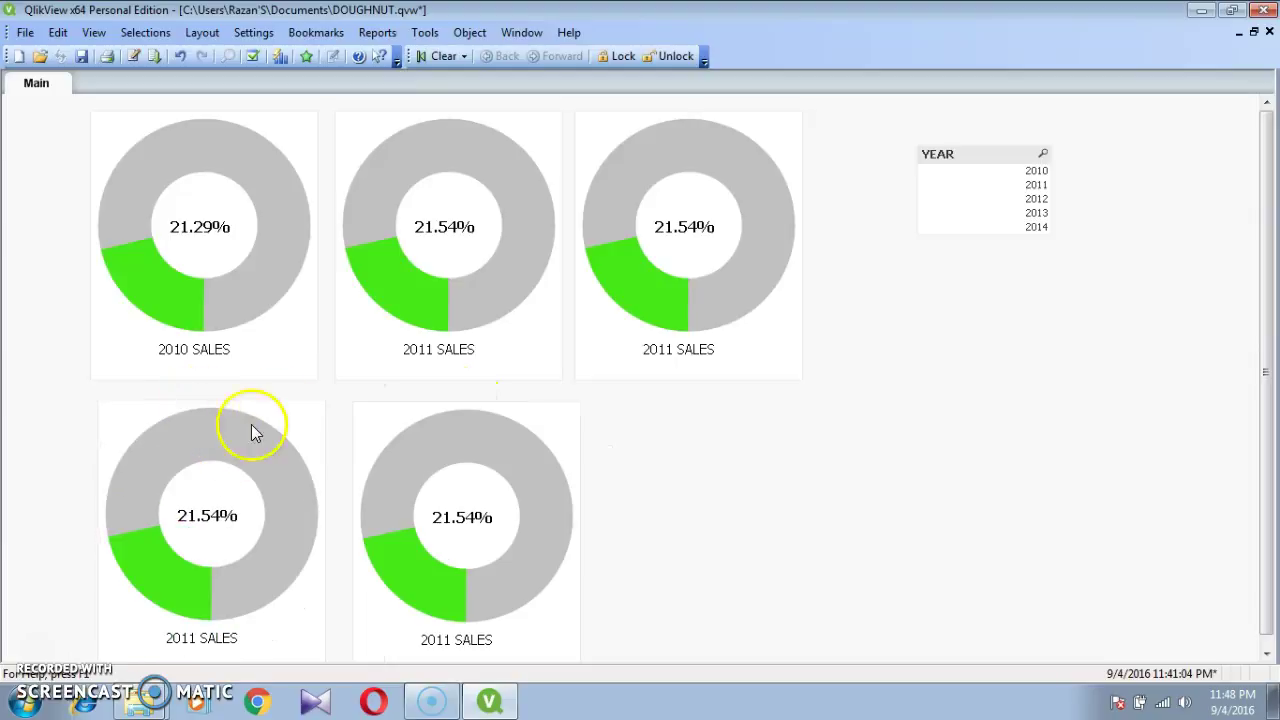
# Step: Set the Segment 2 lower bound of the first row's third chart to =SUM({<YEAR={2012}>}Sales)/SUM(Sales)
pyautogui.rightClick(698, 267)
pyautogui.click(740, 278)
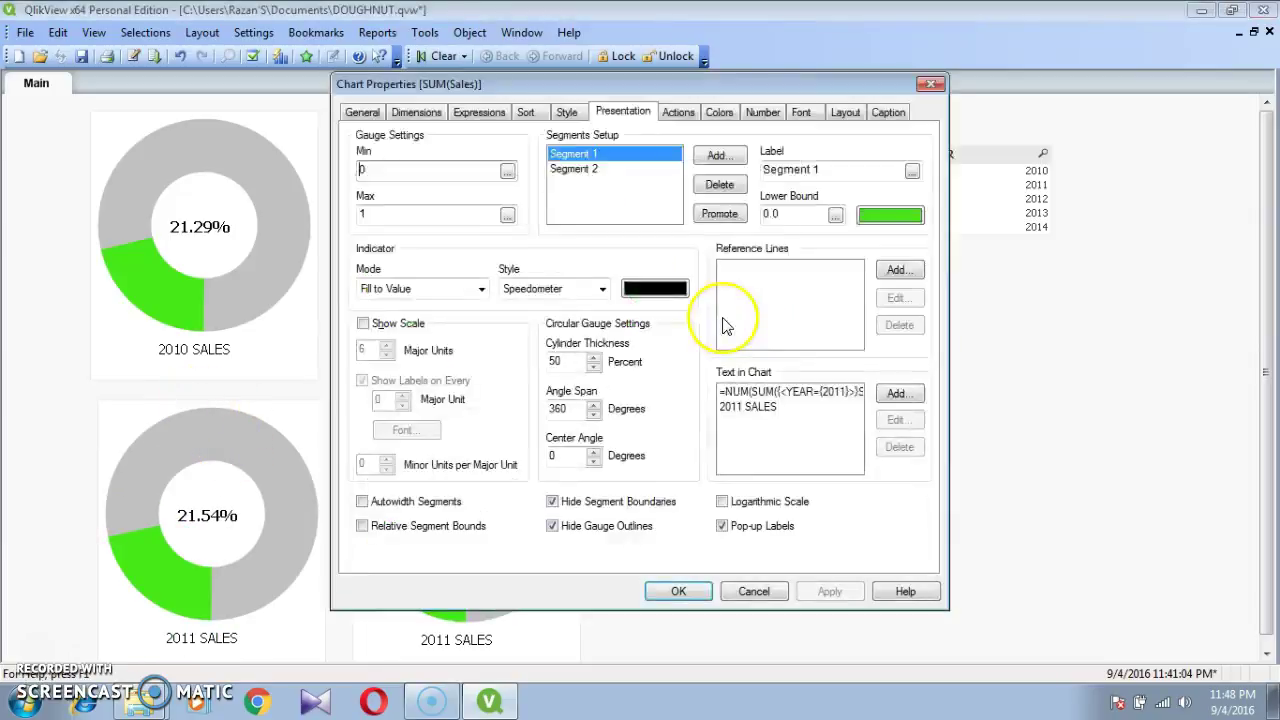
pyautogui.click(574, 169)
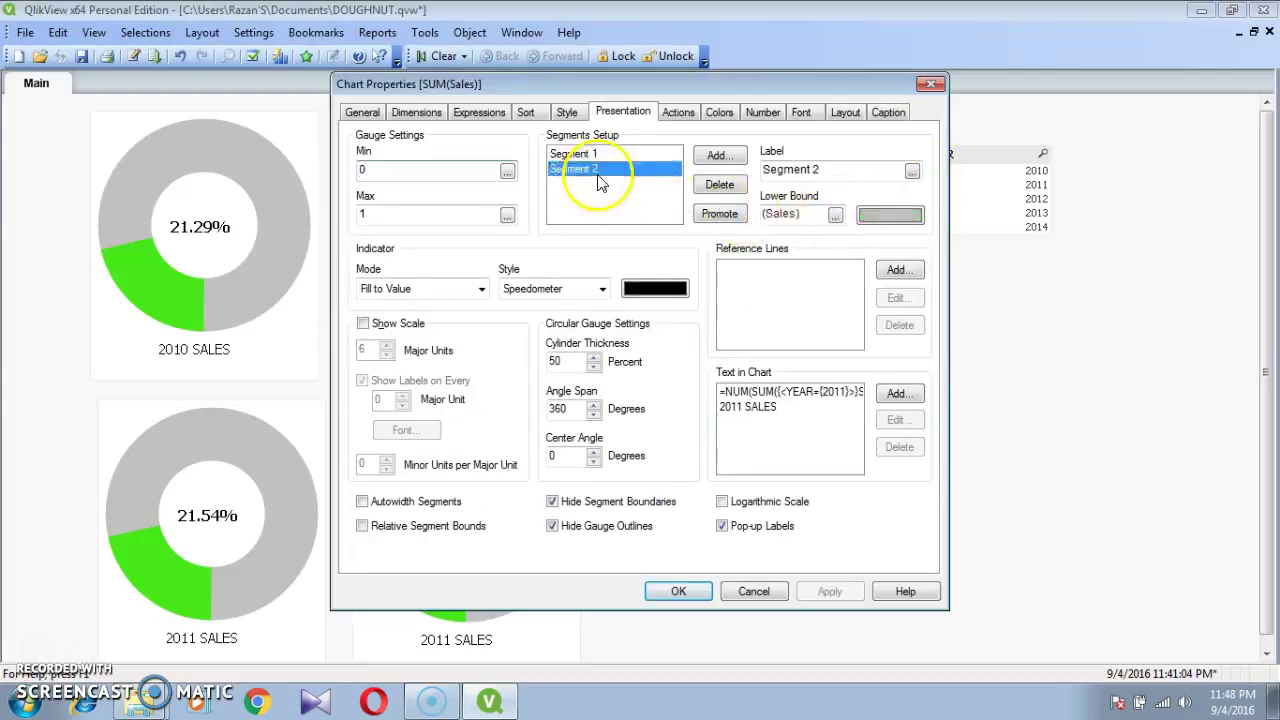
pyautogui.click(836, 216)
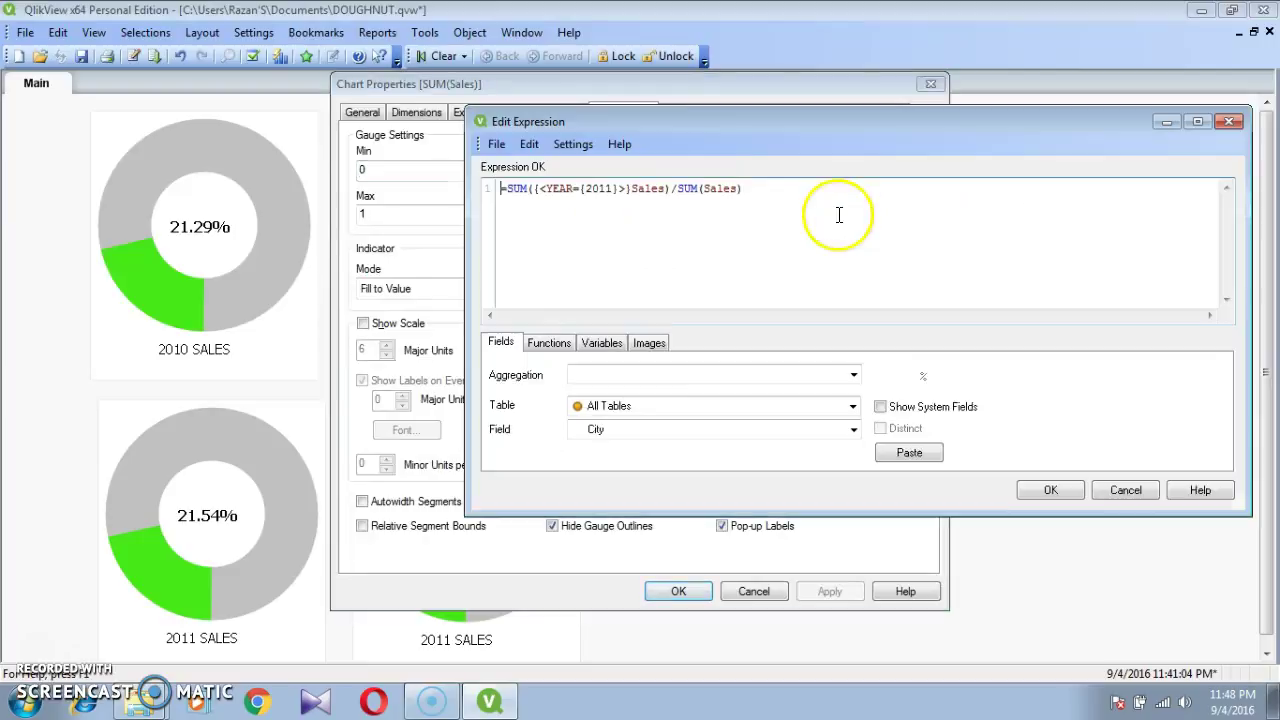
pyautogui.click(614, 188)
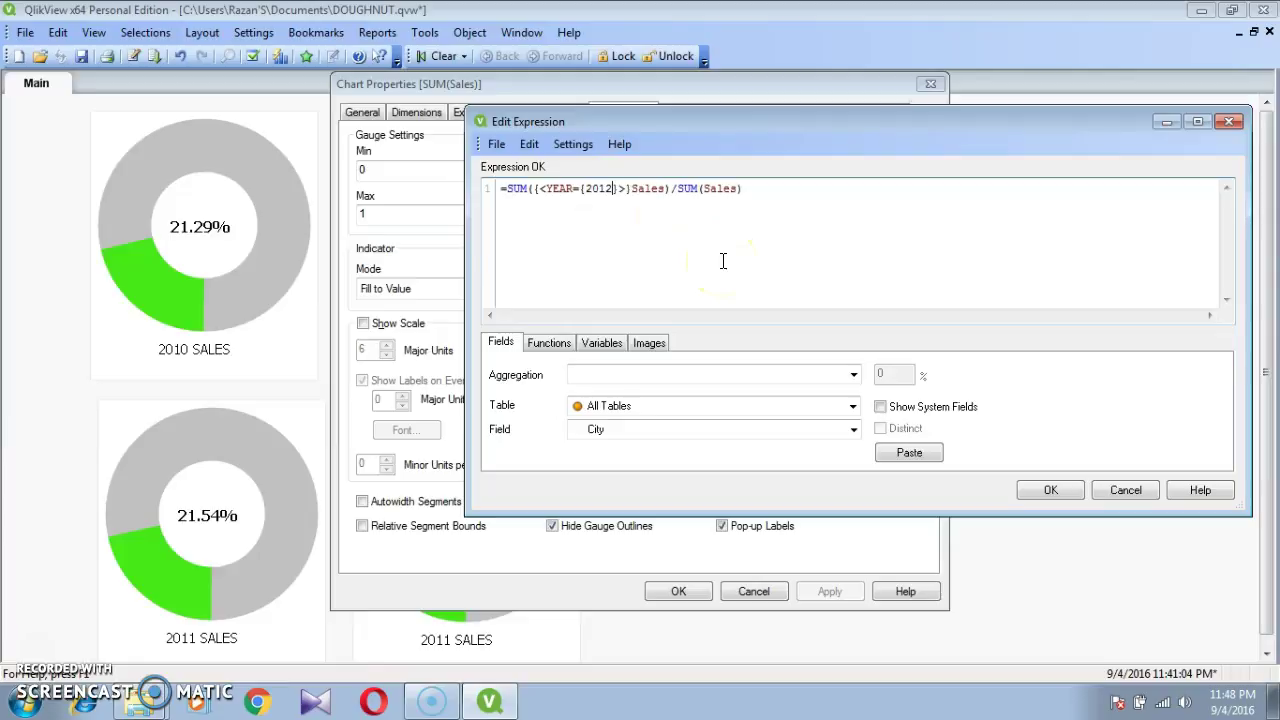
pyautogui.click(1044, 489)
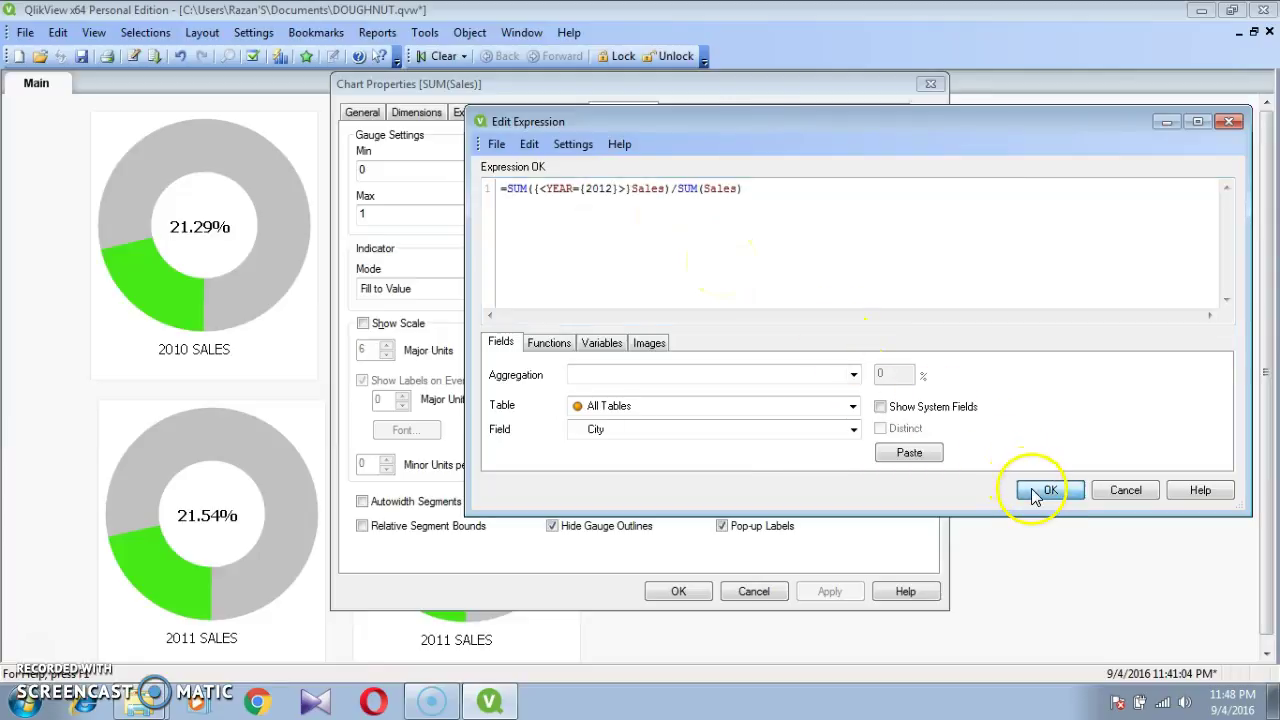
# Step: Change the year in the third chart's percentage text expression to 2012
pyautogui.click(786, 392)
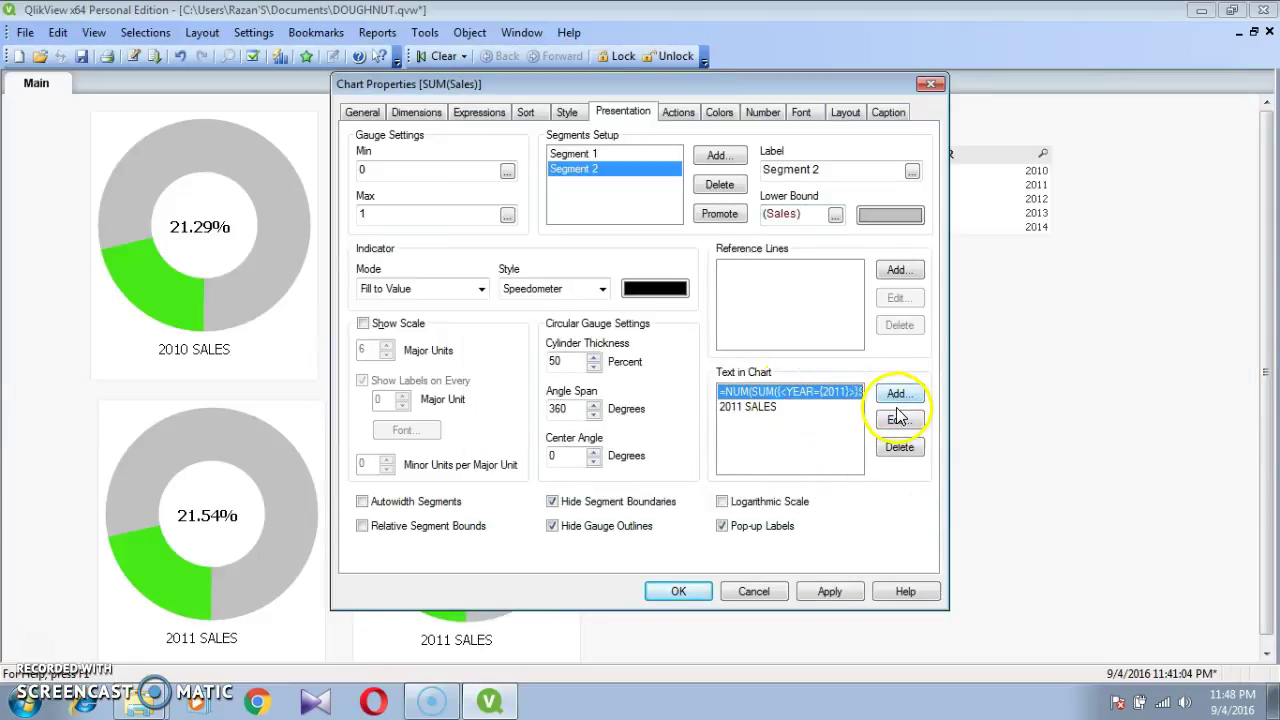
pyautogui.click(896, 420)
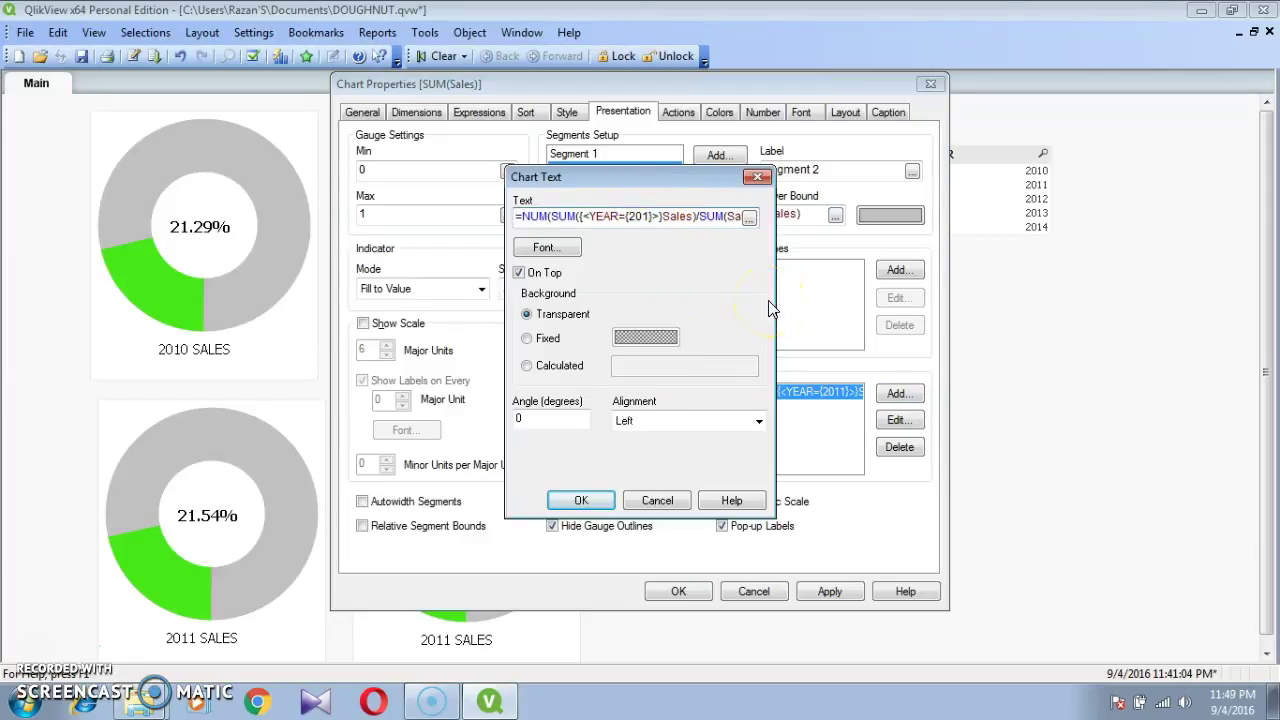
pyautogui.write('2')
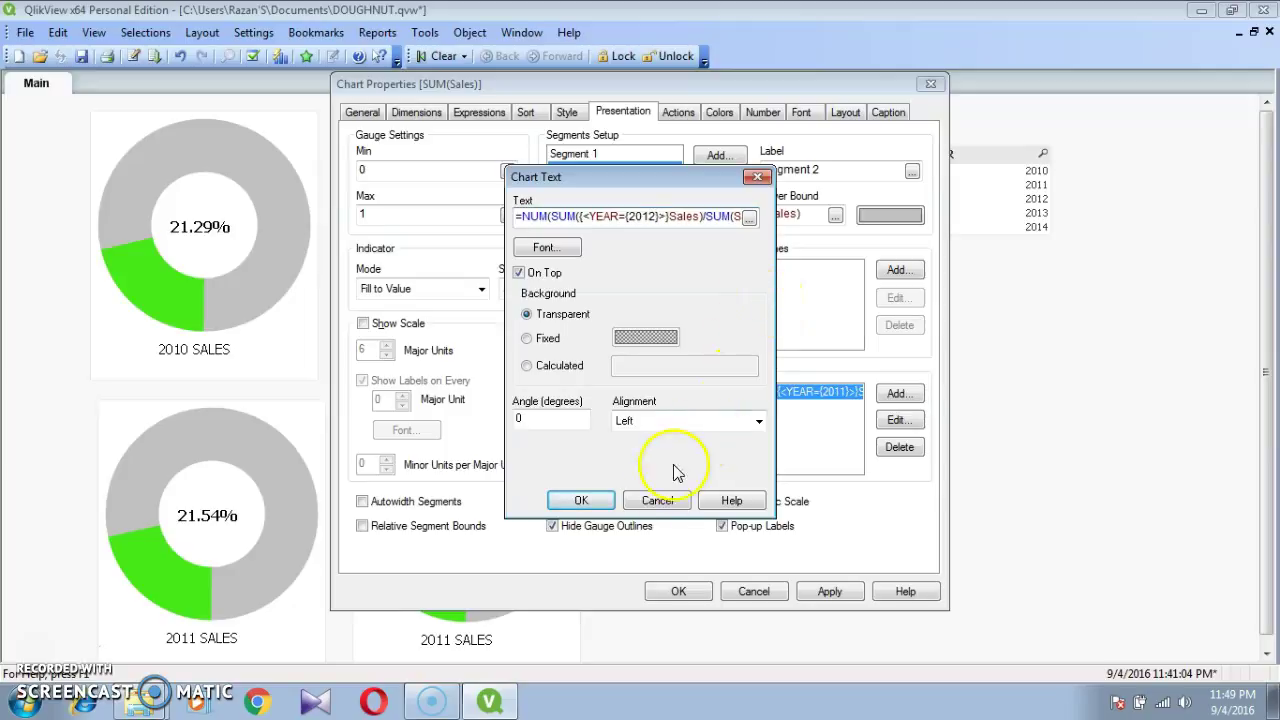
pyautogui.click(580, 500)
# Step: Change the third chart's label text to 2012 SALES, apply the edits and close the chart properties
pyautogui.click(773, 407)
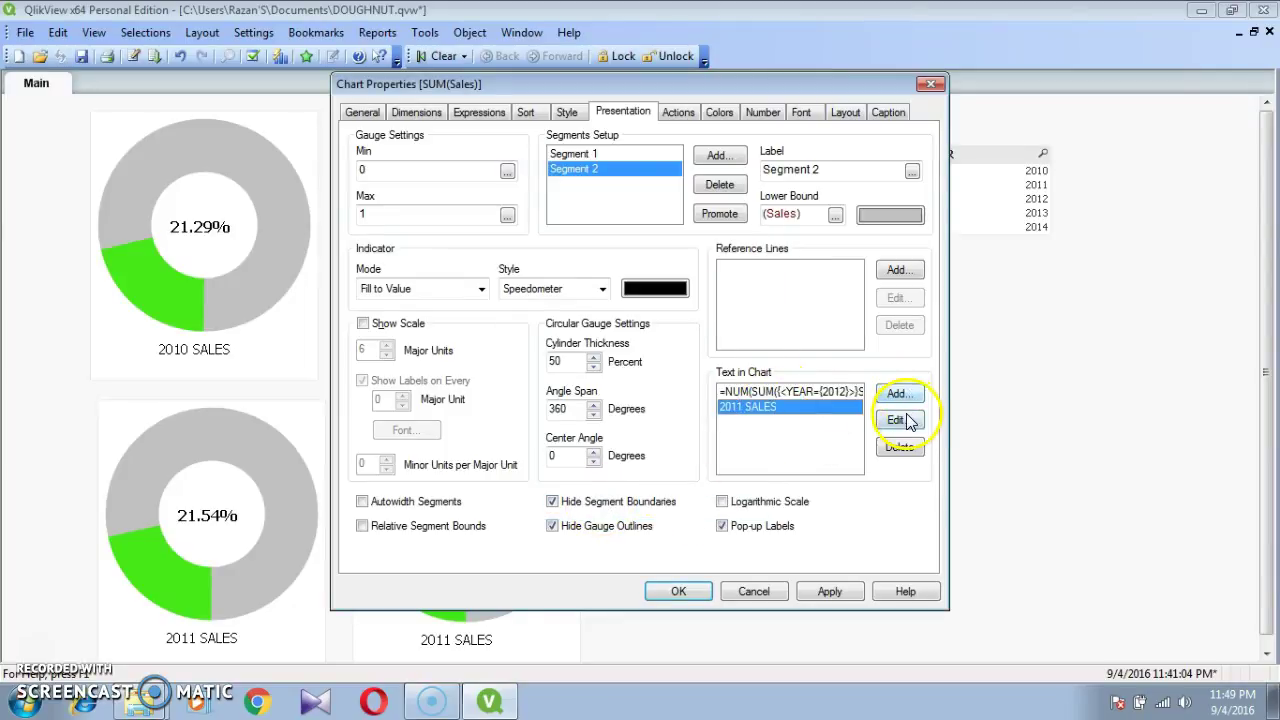
pyautogui.click(898, 420)
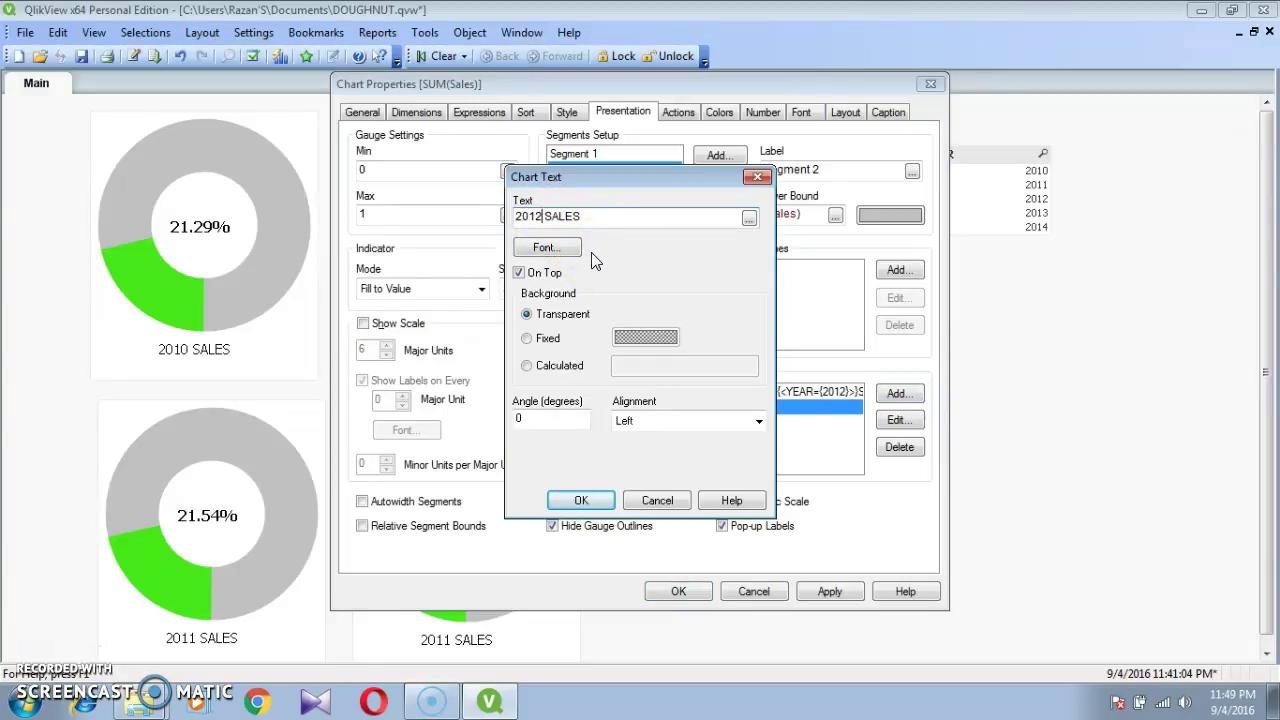
pyautogui.click(580, 500)
pyautogui.click(829, 591)
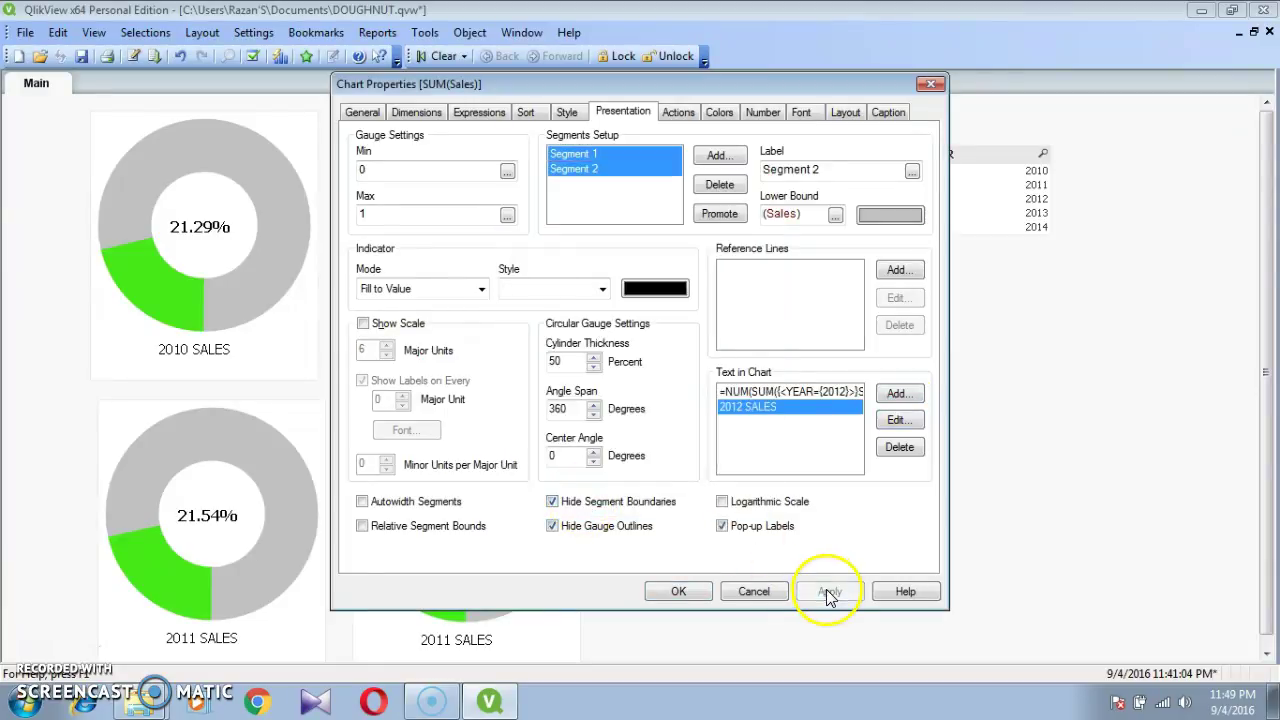
pyautogui.click(699, 594)
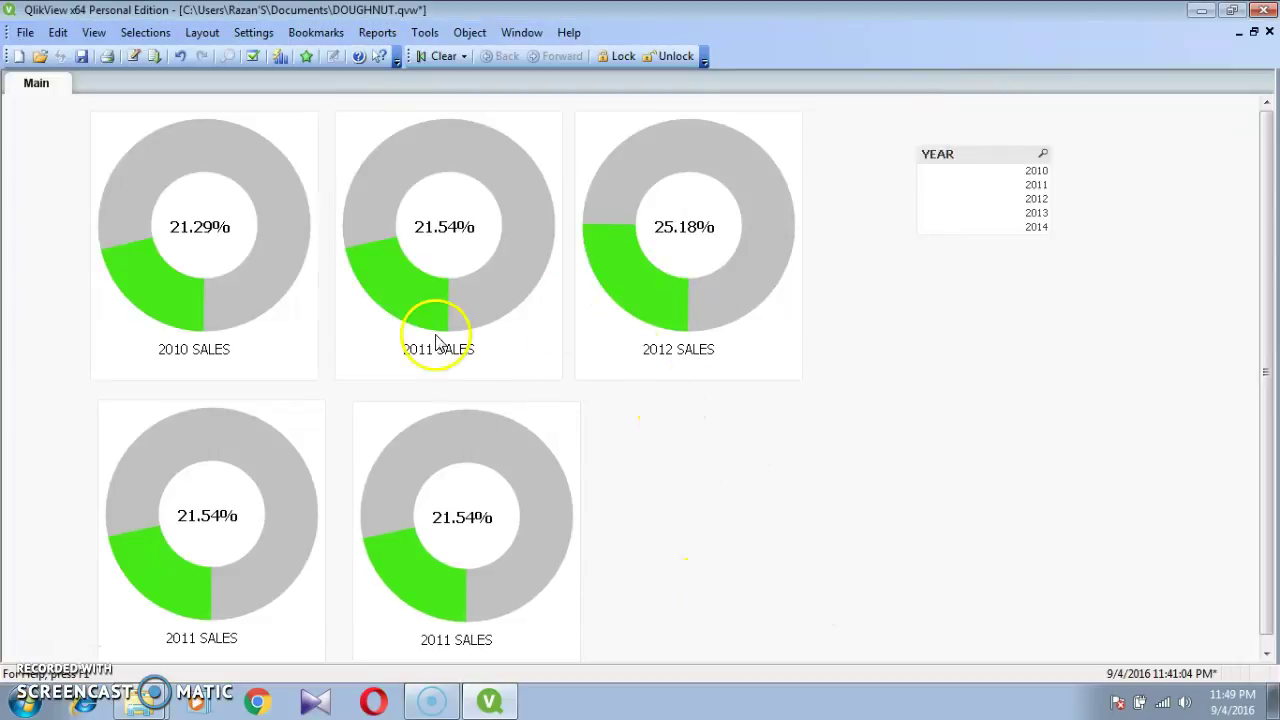
# Step: Set the Segment 2 lower bound of the second row's first chart to =SUM({<YEAR={2012}>}Sales)/SUM(Sales) and apply it
pyautogui.rightClick(174, 476)
pyautogui.click(226, 221)
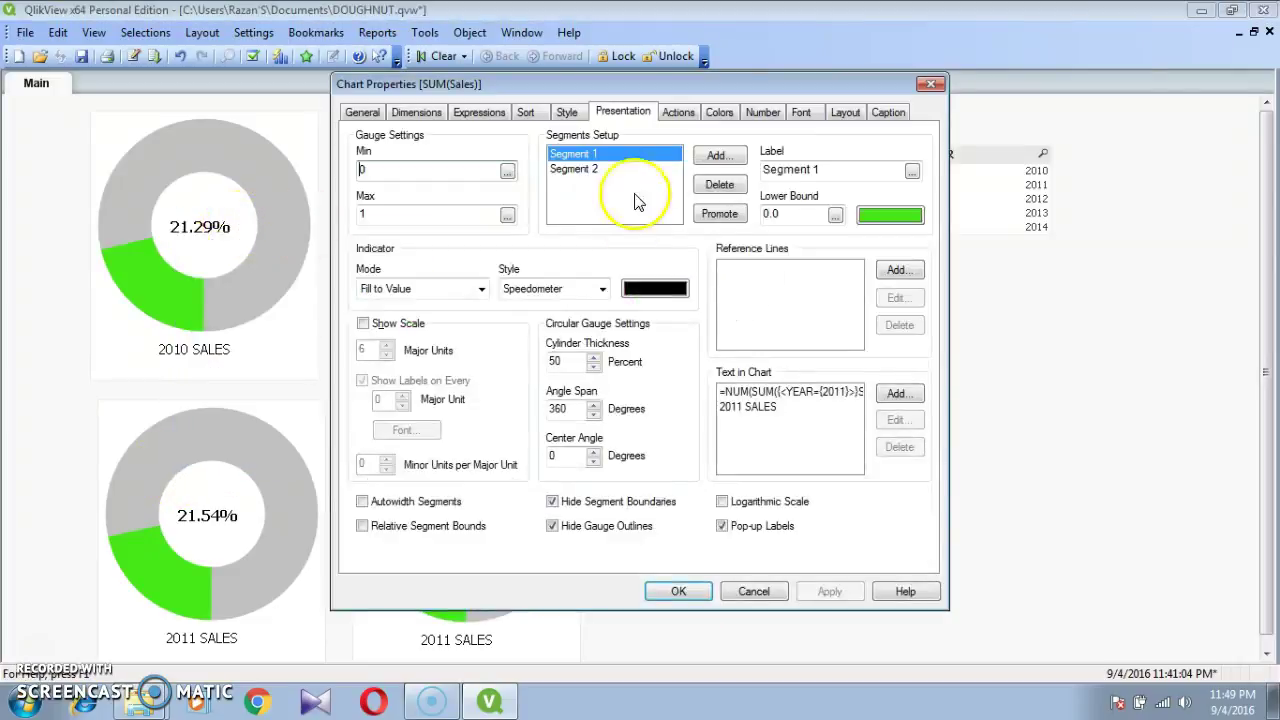
pyautogui.click(578, 170)
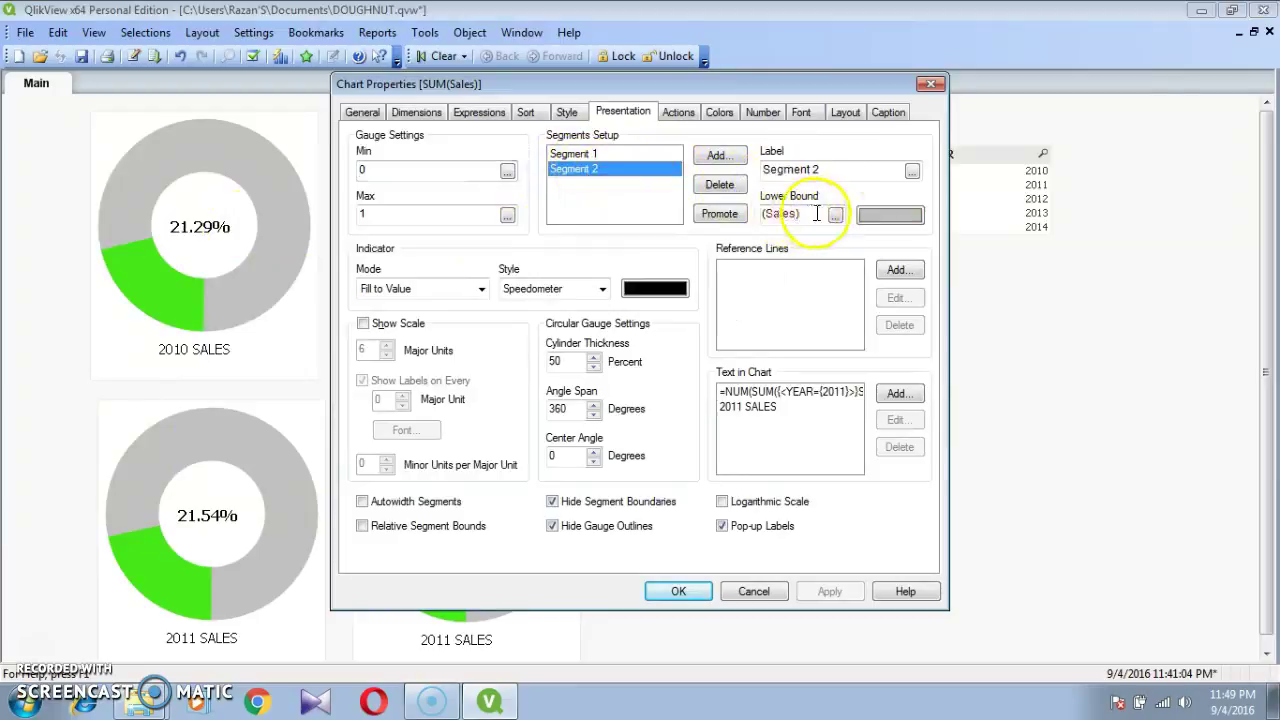
pyautogui.click(835, 216)
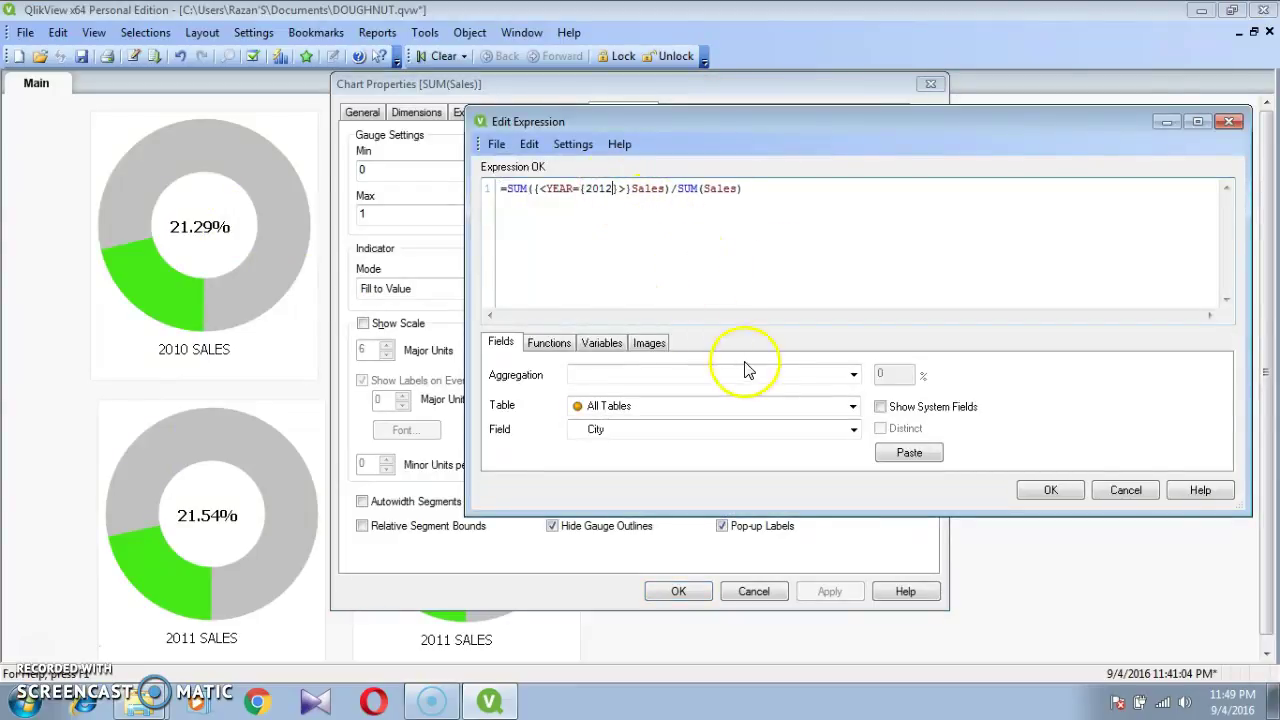
pyautogui.click(1050, 490)
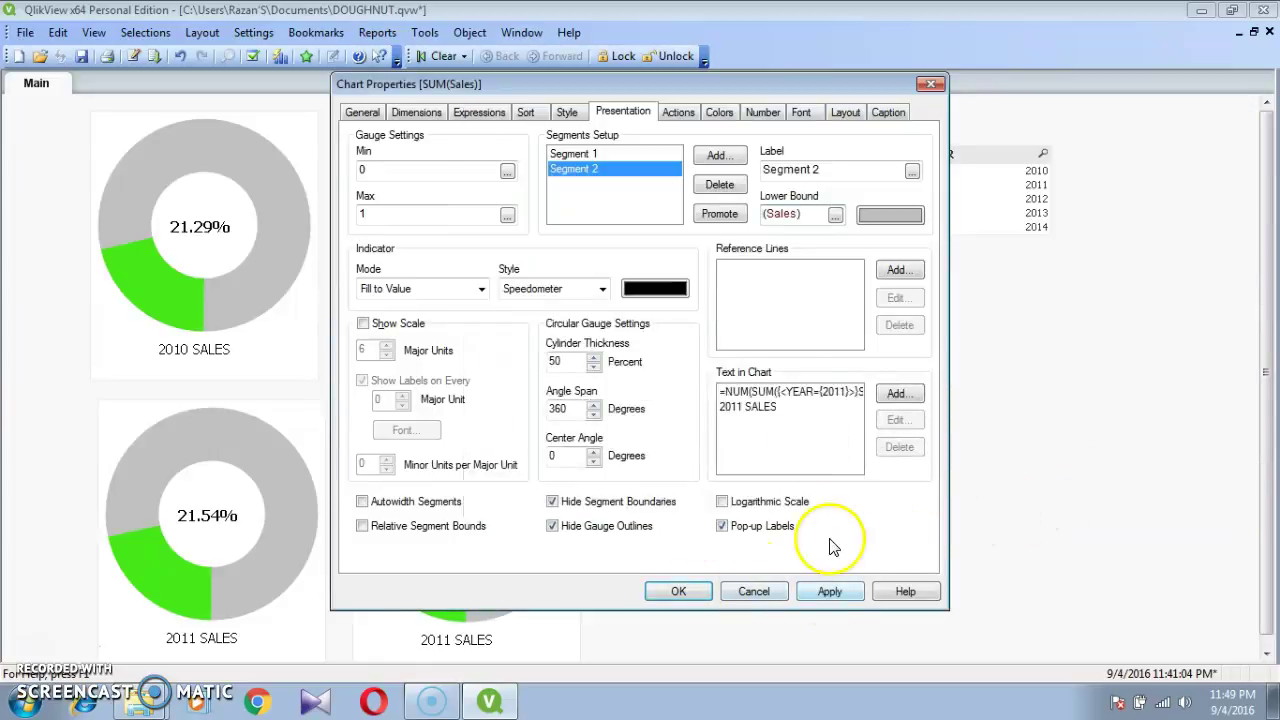
pyautogui.click(770, 408)
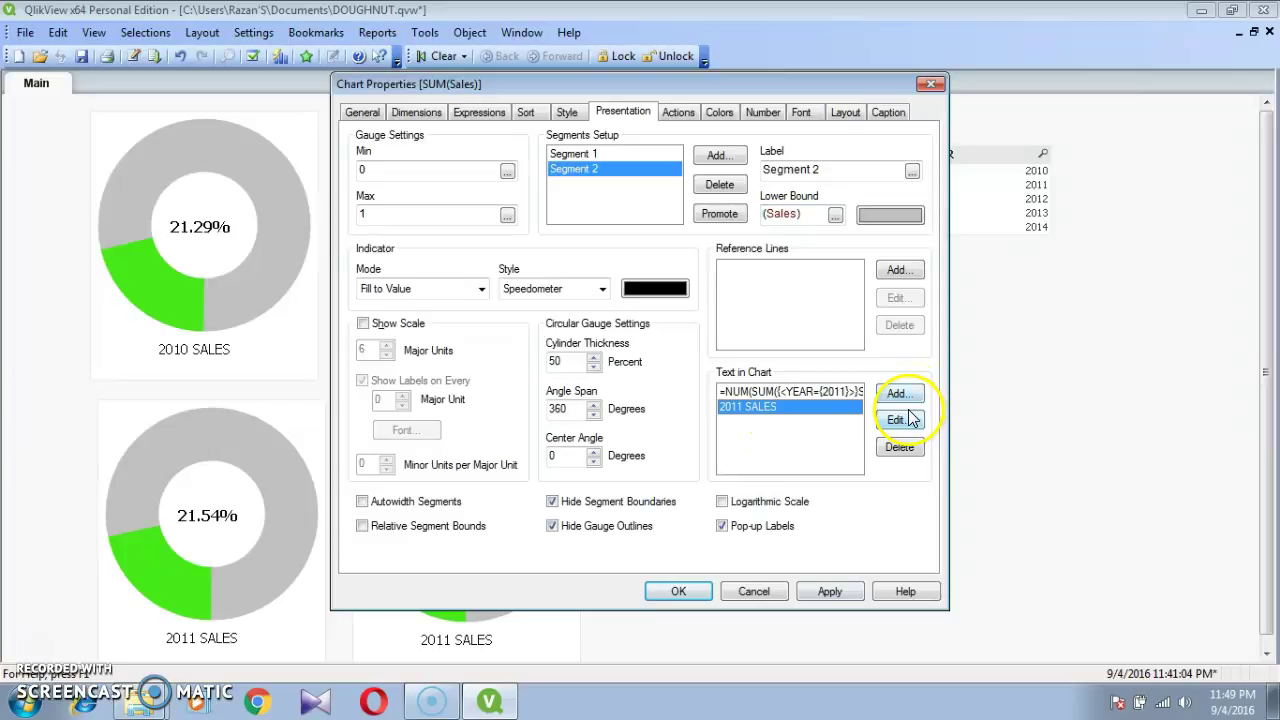
pyautogui.click(899, 420)
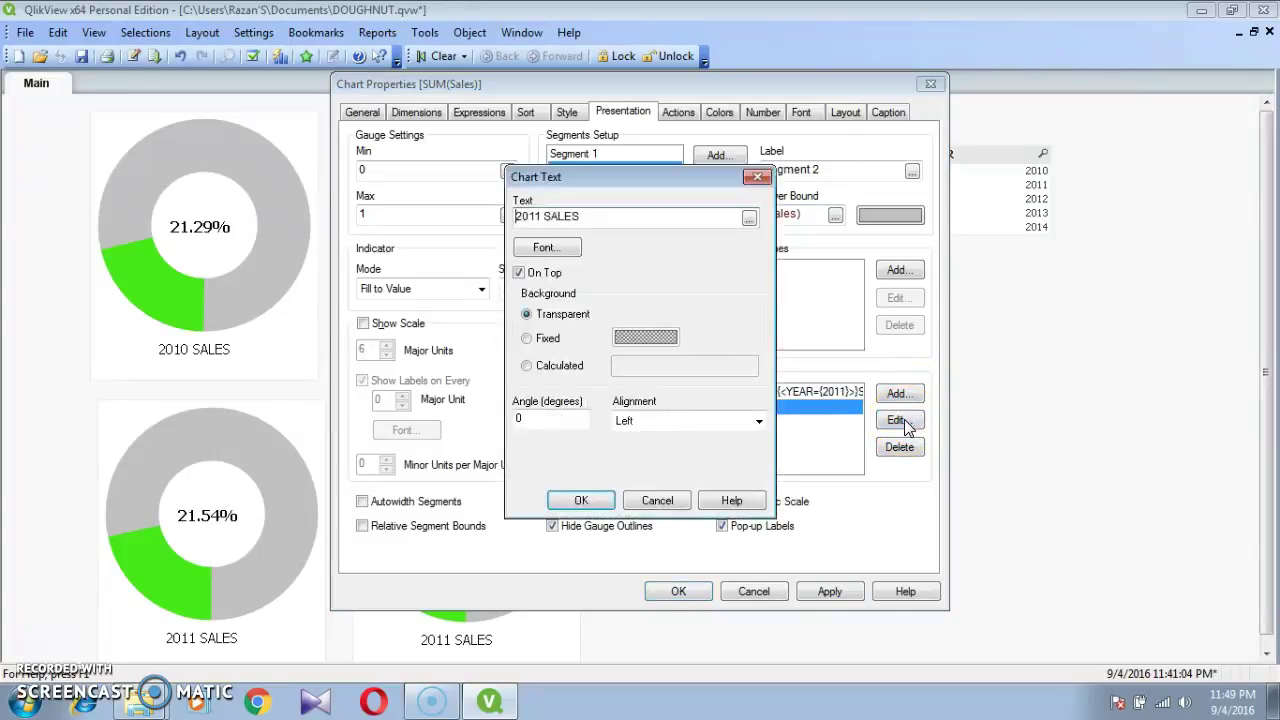
pyautogui.click(757, 178)
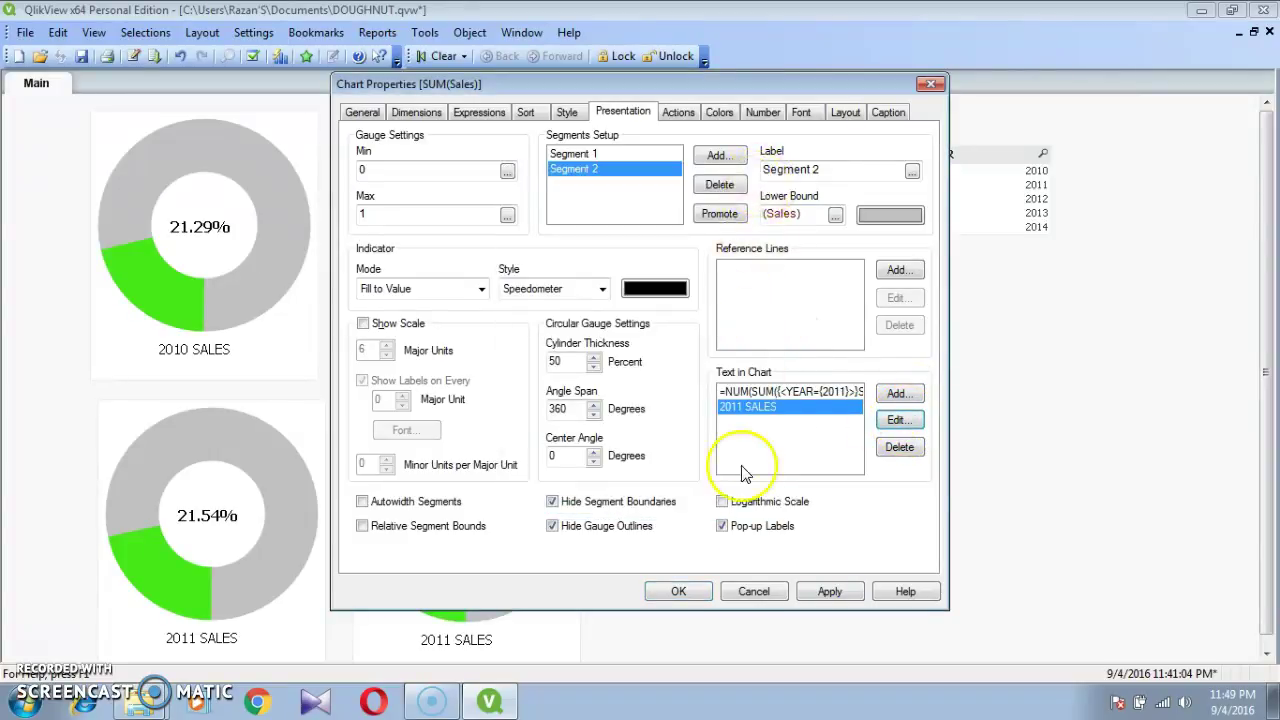
pyautogui.click(829, 592)
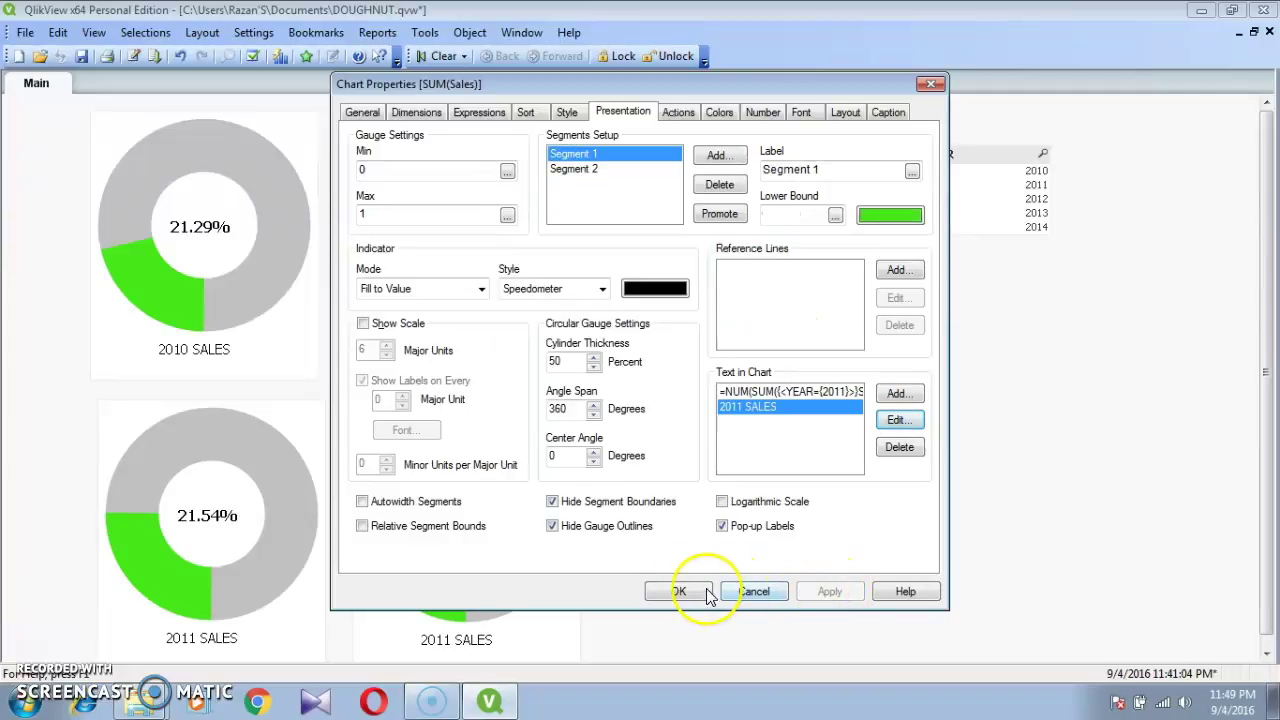
pyautogui.click(678, 591)
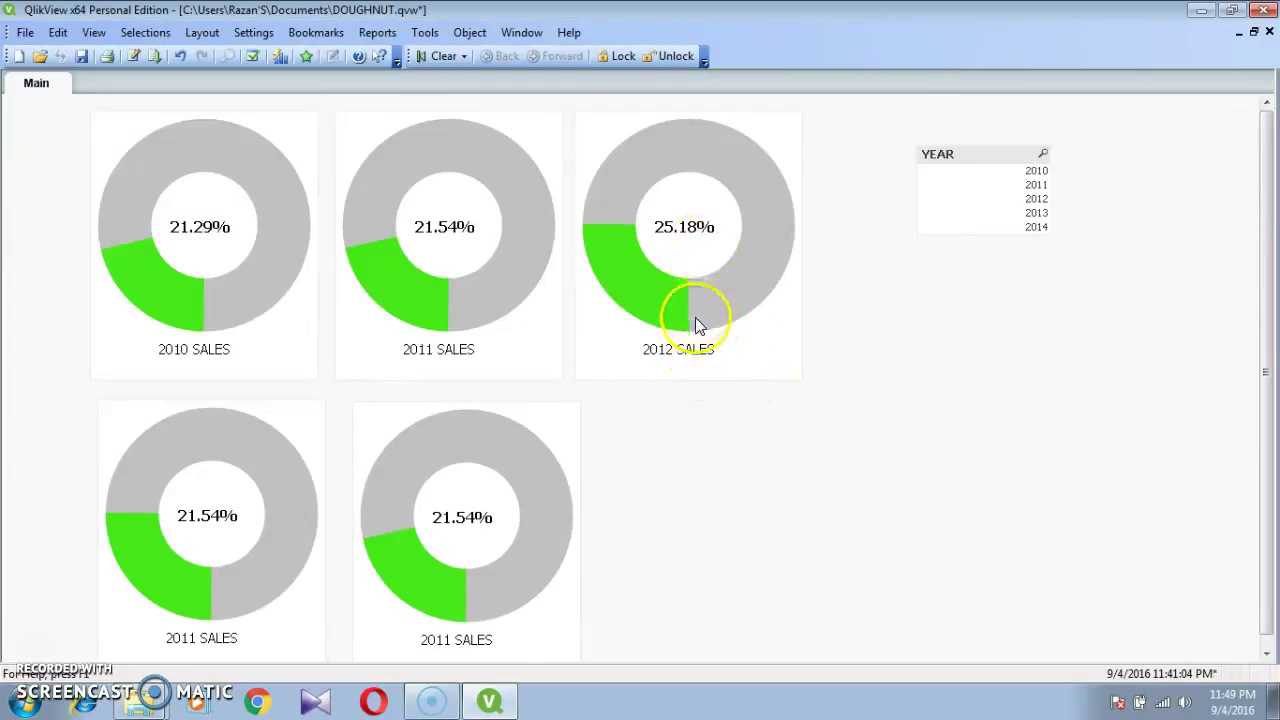
# Step: Set the Segment 2 lower bound of the second row's first chart to =SUM({<YEAR={2013}>}Sales)/SUM(Sales)
pyautogui.rightClick(236, 492)
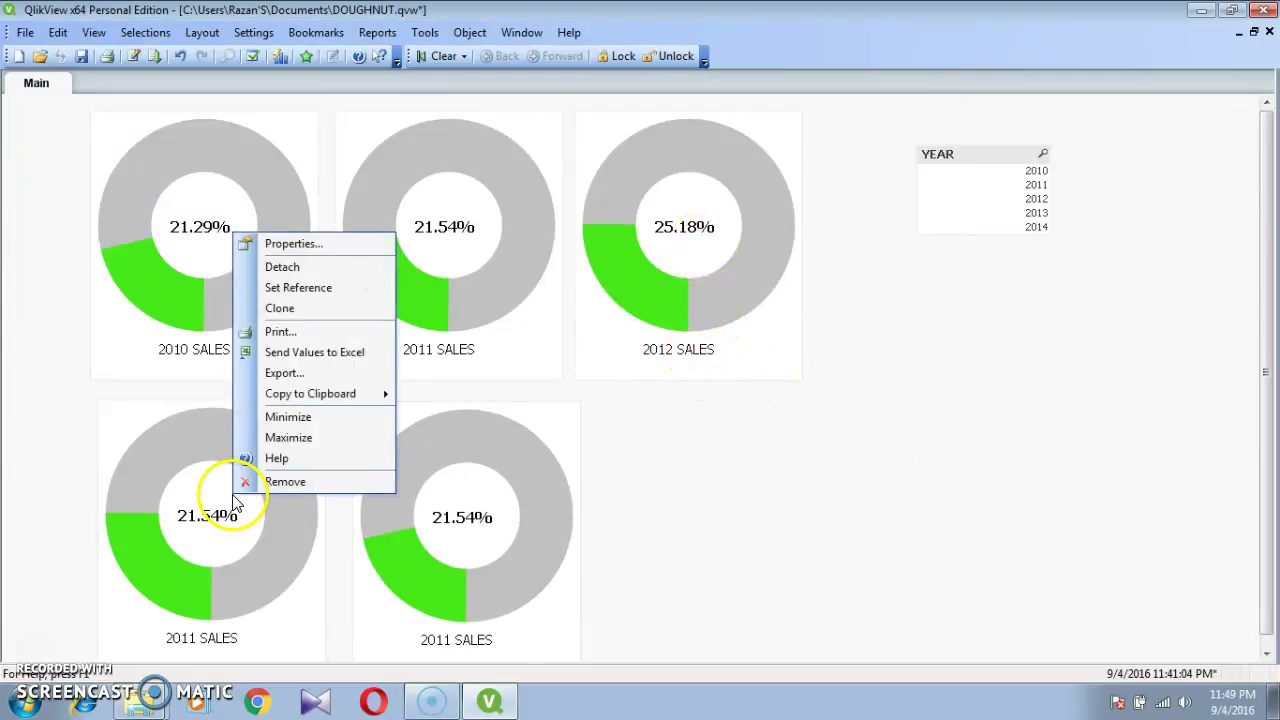
pyautogui.click(334, 246)
pyautogui.click(835, 215)
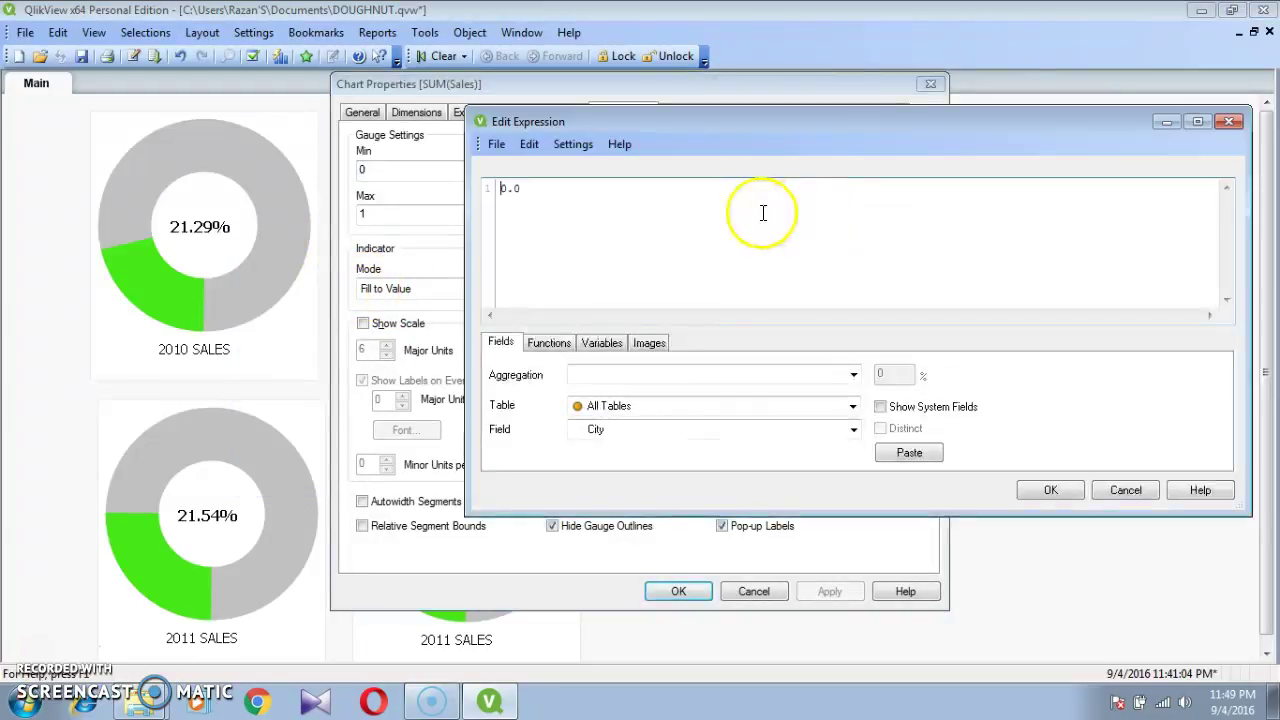
pyautogui.click(1229, 121)
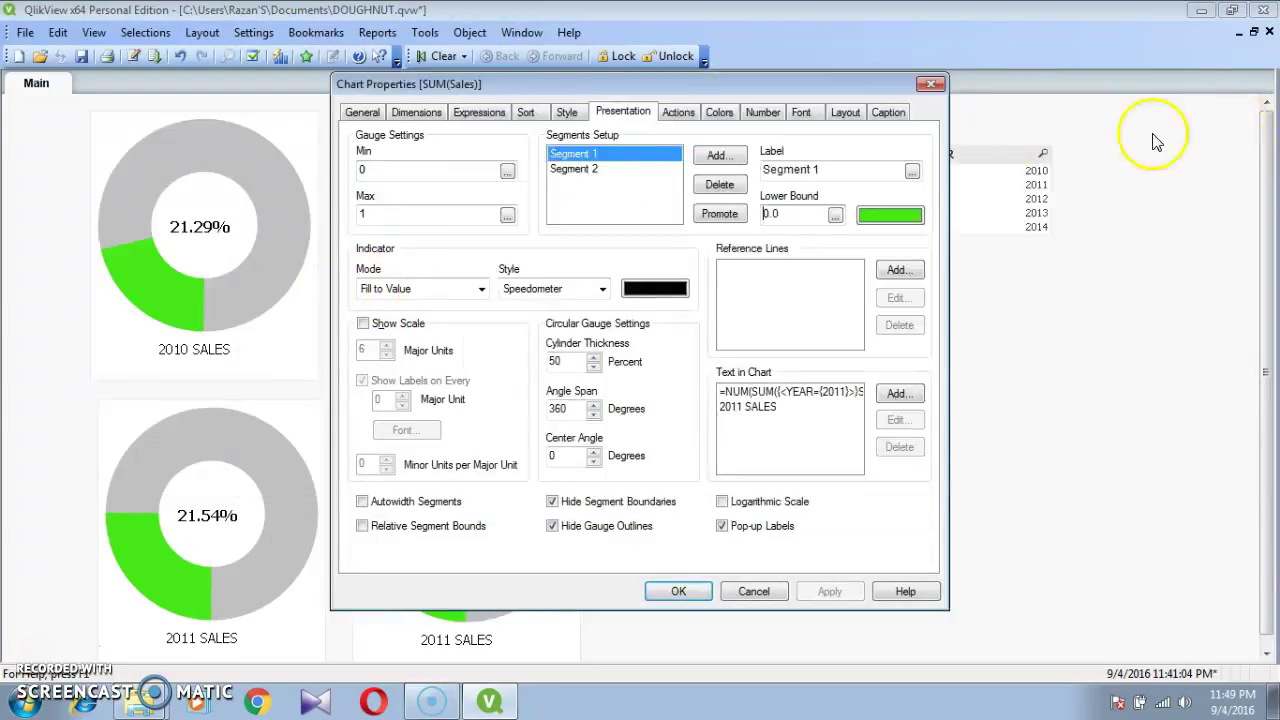
pyautogui.click(573, 168)
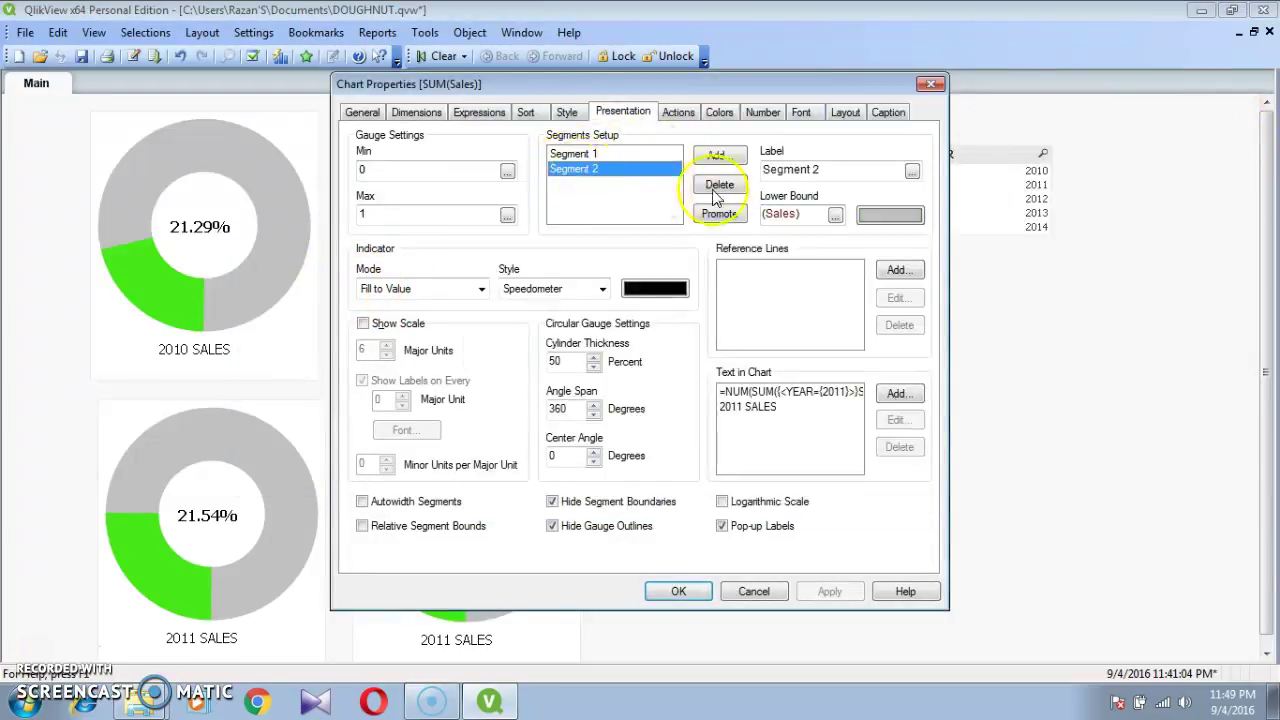
pyautogui.click(835, 215)
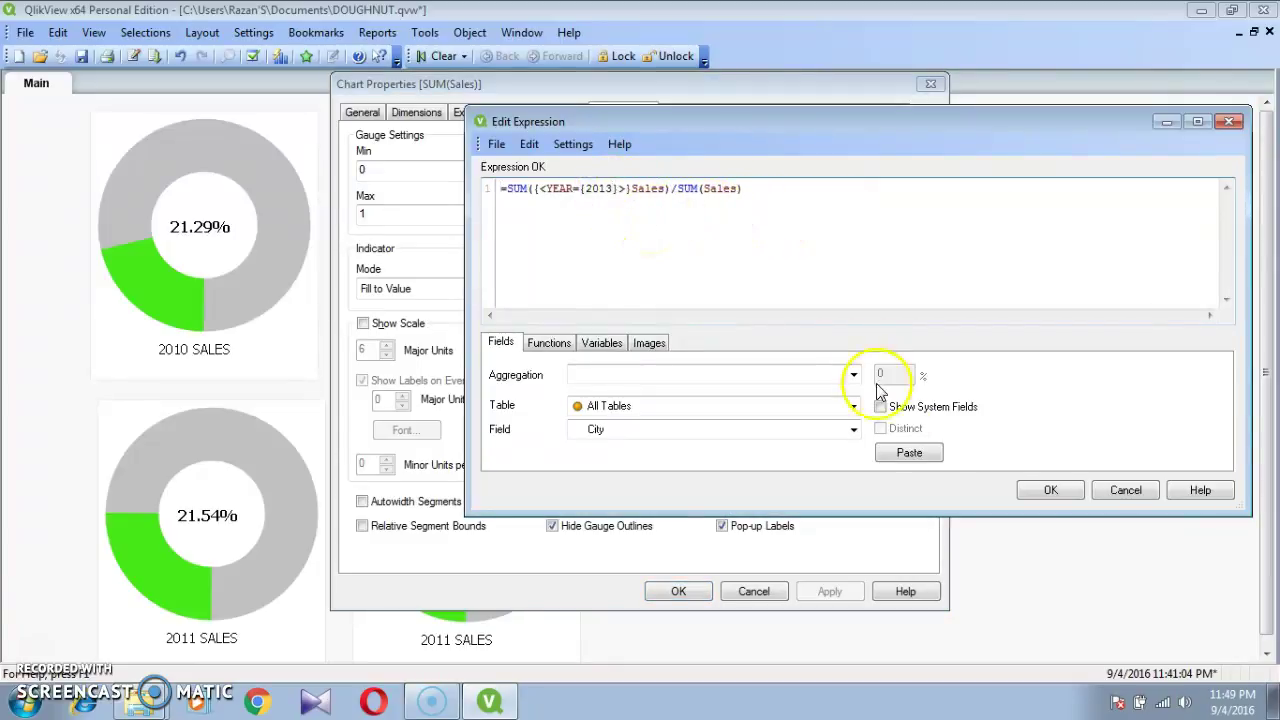
pyautogui.click(1052, 490)
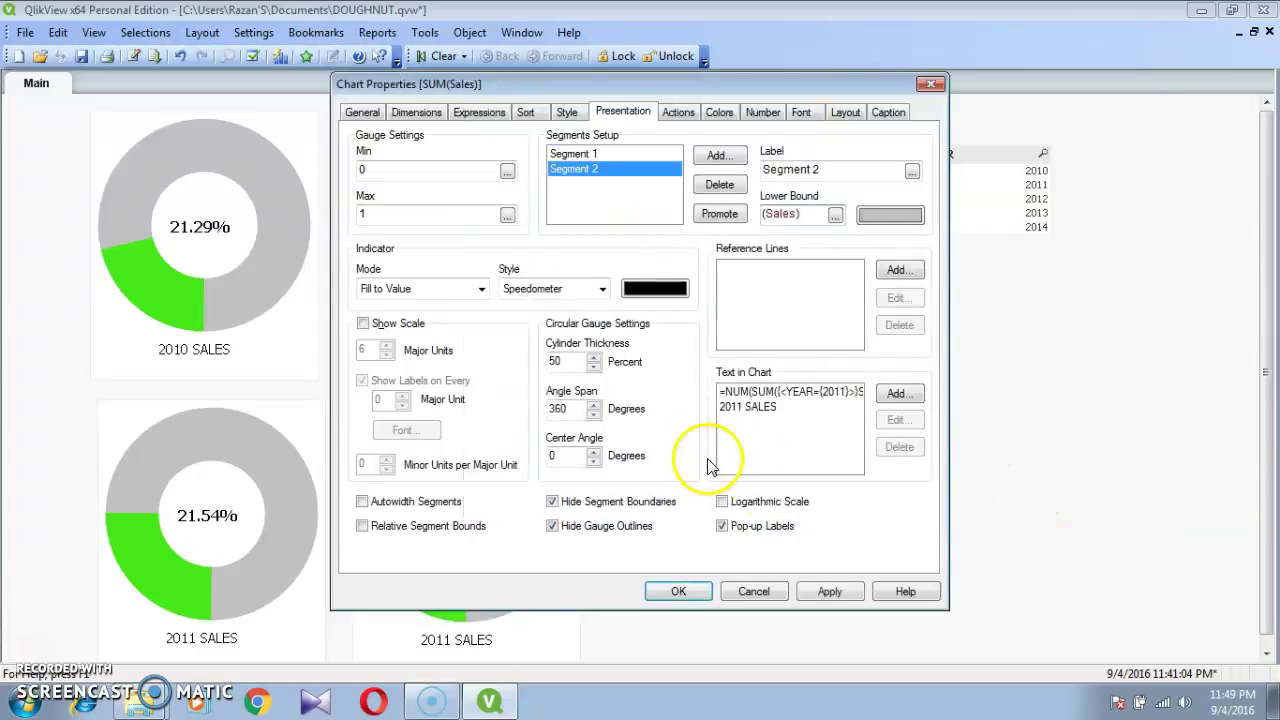
# Step: Change the year in the percentage text expression of the second row's first chart to 2013
pyautogui.click(896, 393)
pyautogui.click(757, 177)
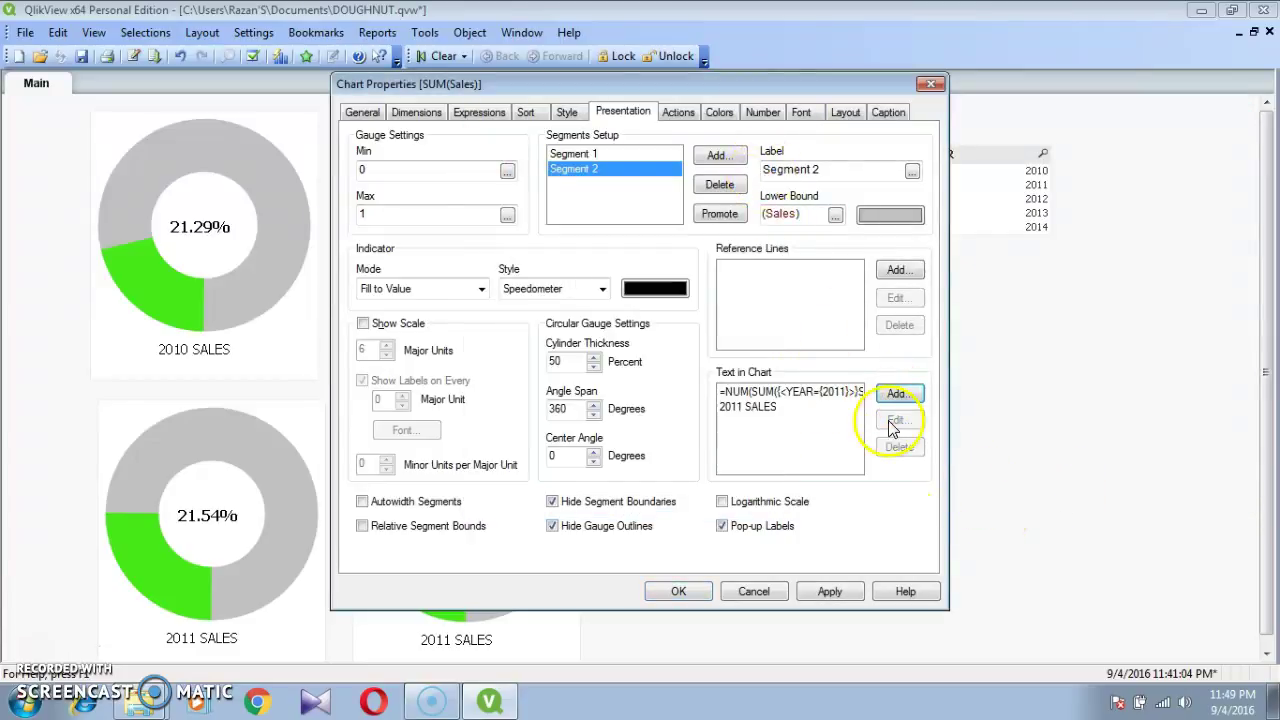
pyautogui.click(810, 393)
pyautogui.click(896, 419)
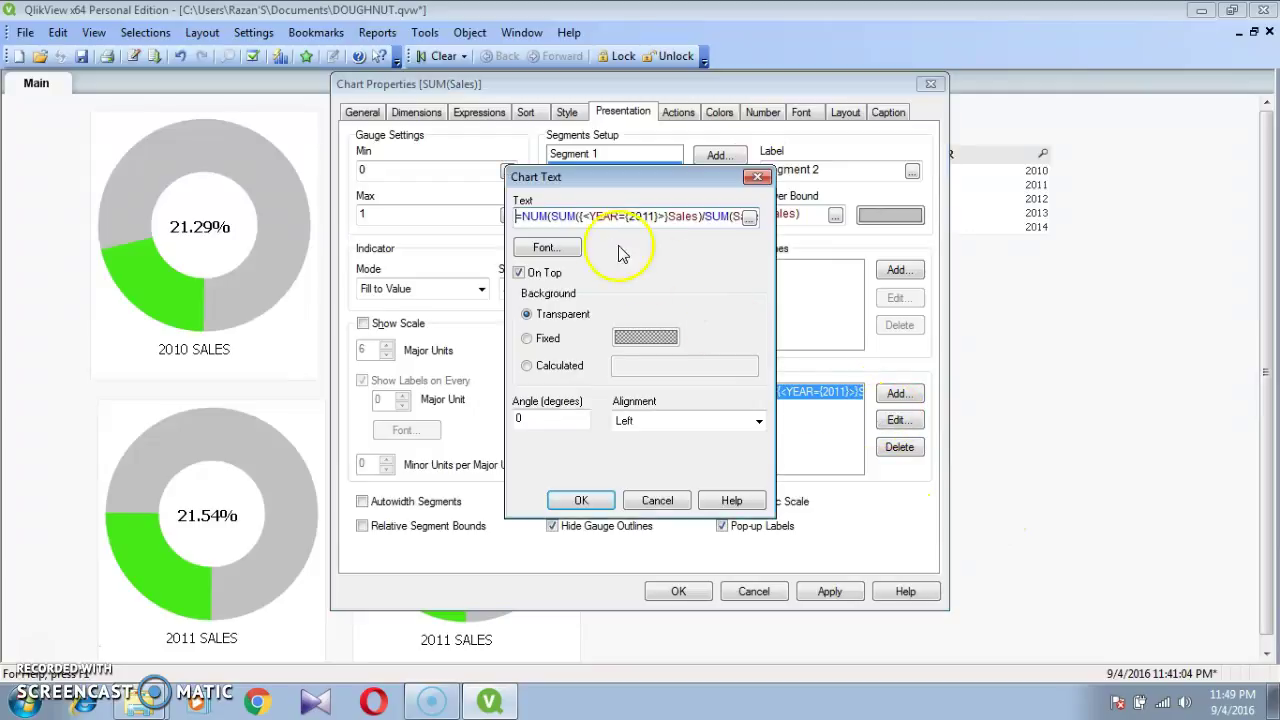
pyautogui.click(653, 217)
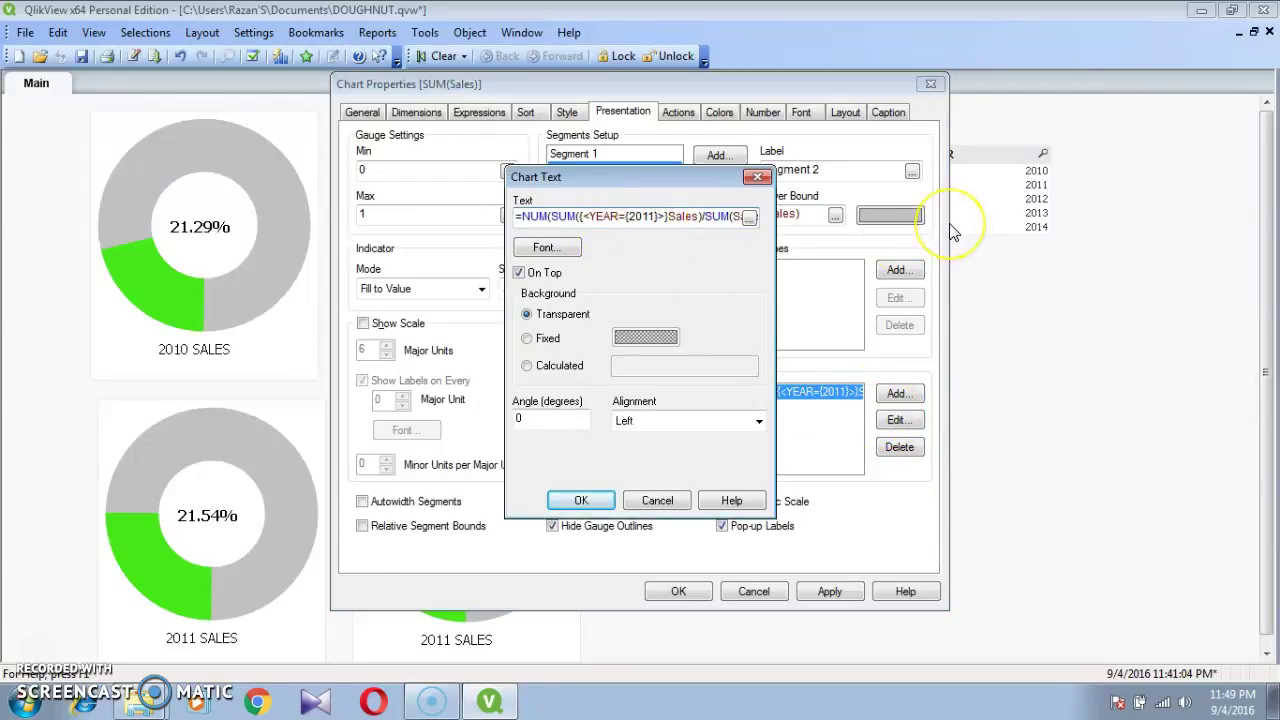
pyautogui.write('3')
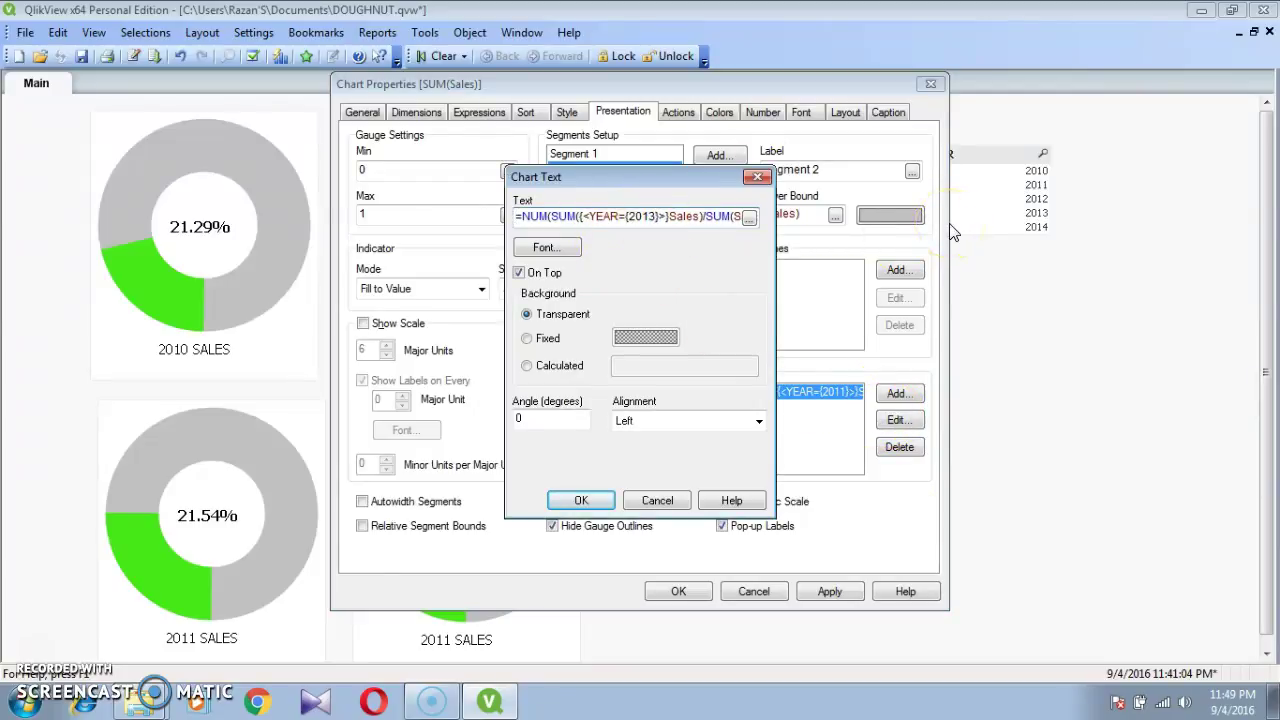
pyautogui.click(558, 503)
pyautogui.click(893, 420)
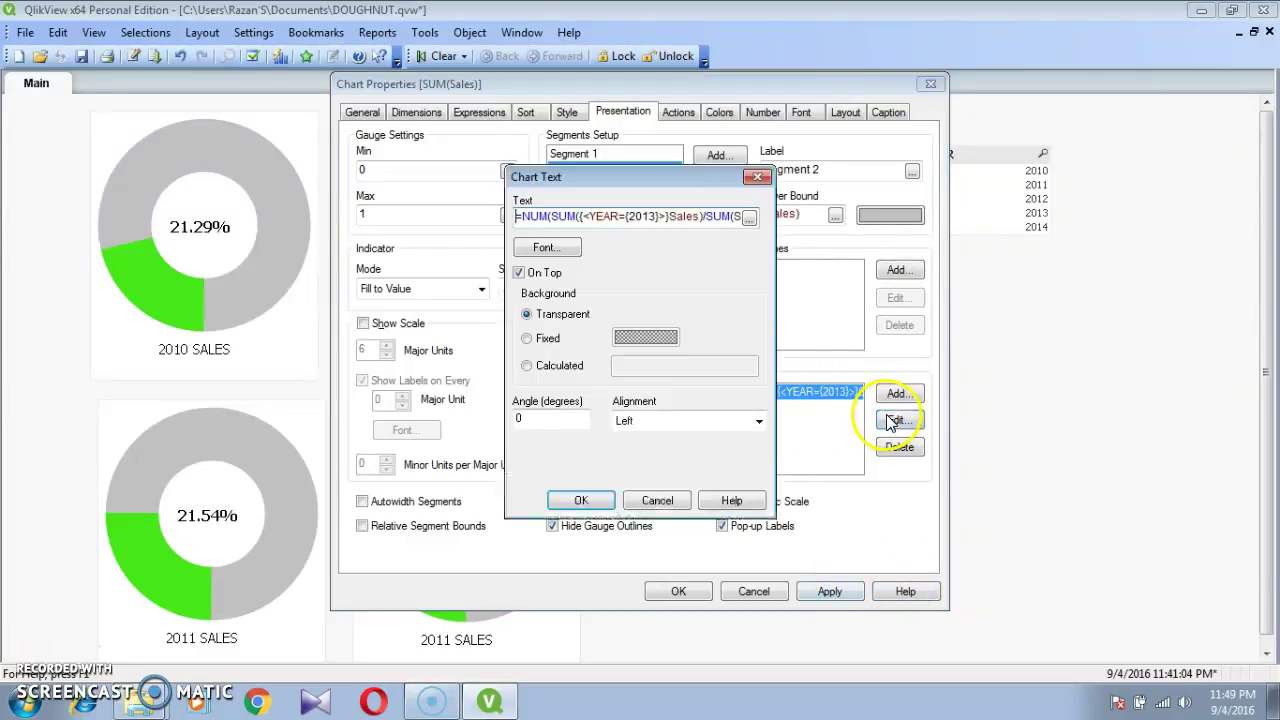
pyautogui.click(758, 177)
# Step: Change the label text of the second row's first chart to 2013 SALES, apply the edits and close the chart properties
pyautogui.click(805, 406)
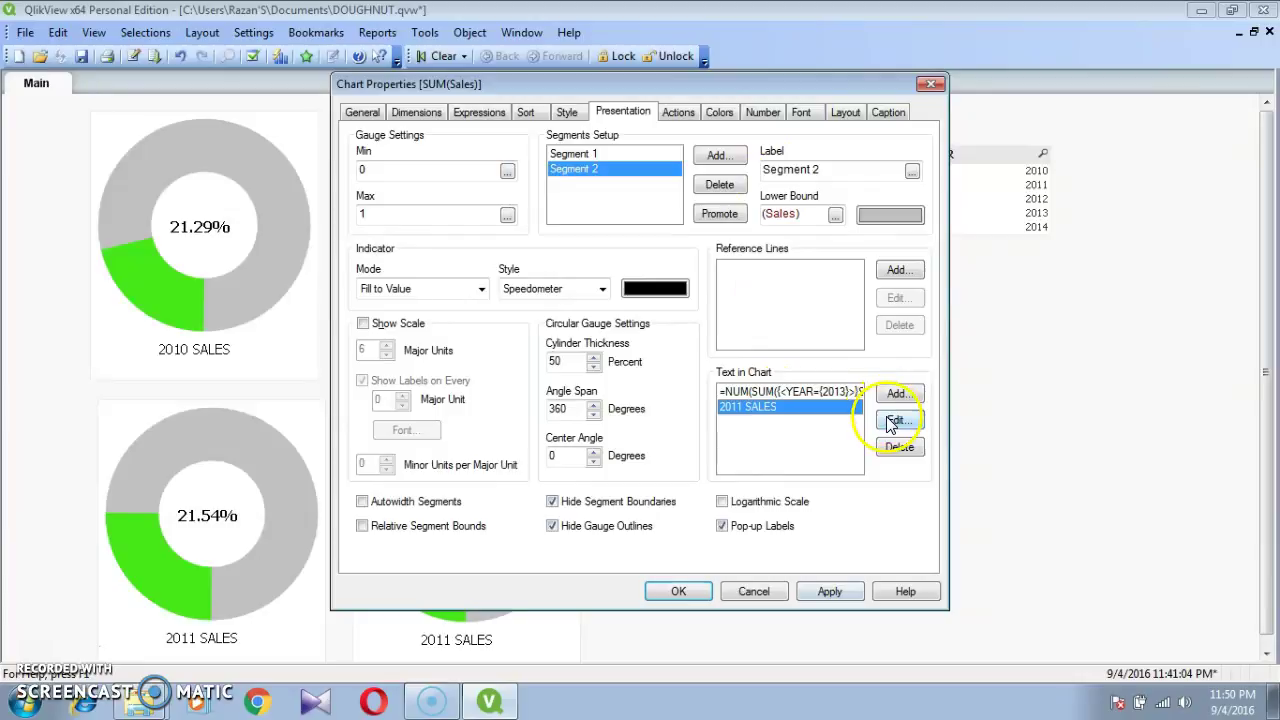
pyautogui.click(893, 420)
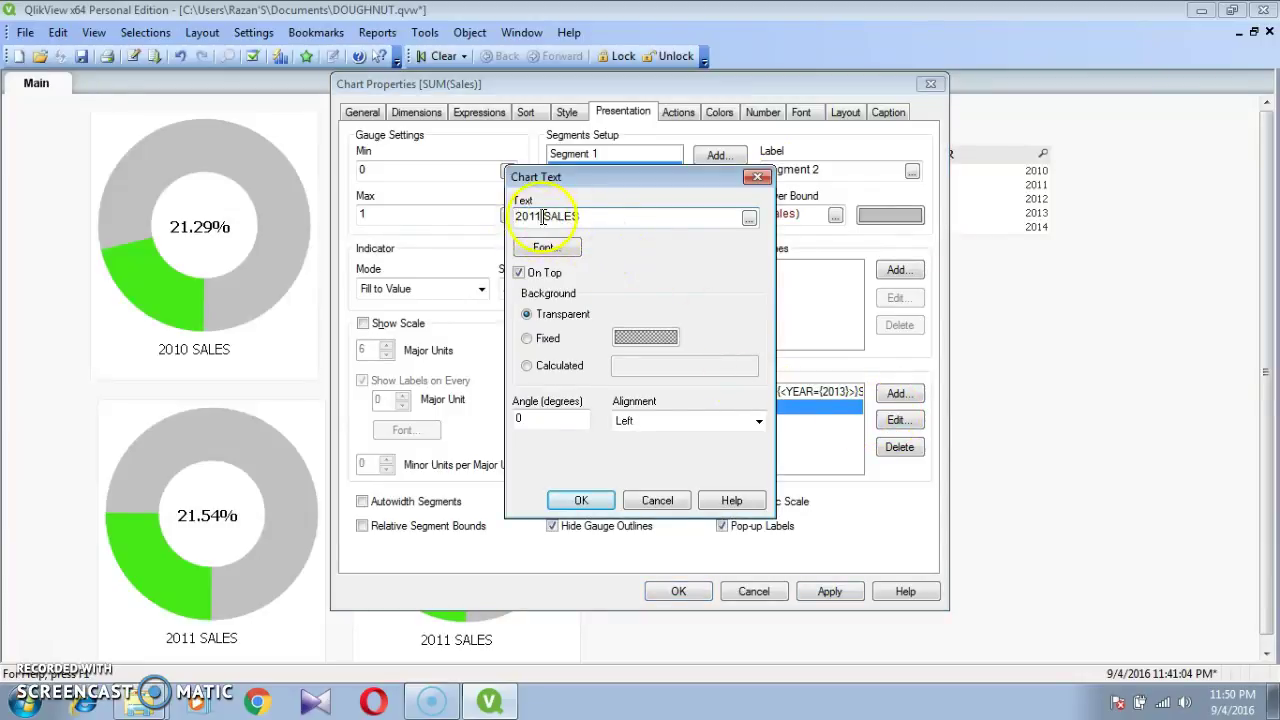
pyautogui.press('BackSpace')
pyautogui.write('3')
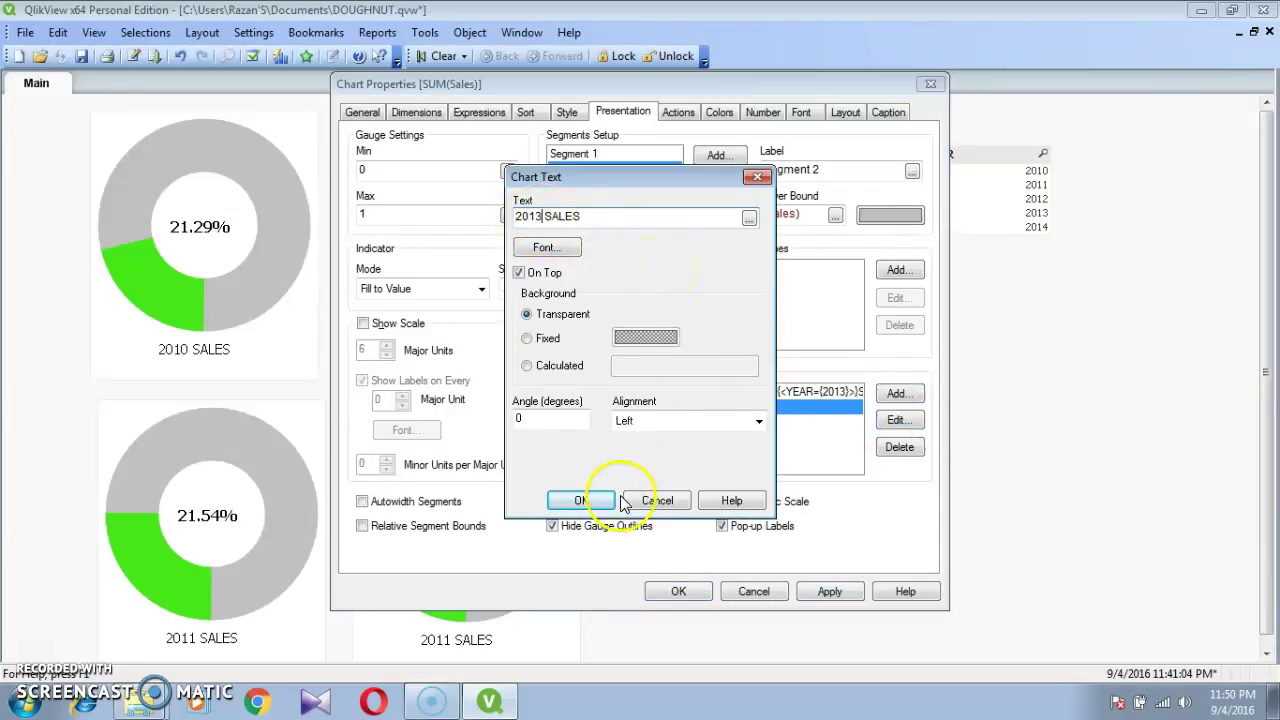
pyautogui.click(581, 501)
pyautogui.click(829, 591)
pyautogui.click(679, 594)
# Step: Set the Segment 2 lower bound of the second row's second chart to =SUM({<YEAR={2014}>}Sales)/SUM(Sales)
pyautogui.rightClick(490, 465)
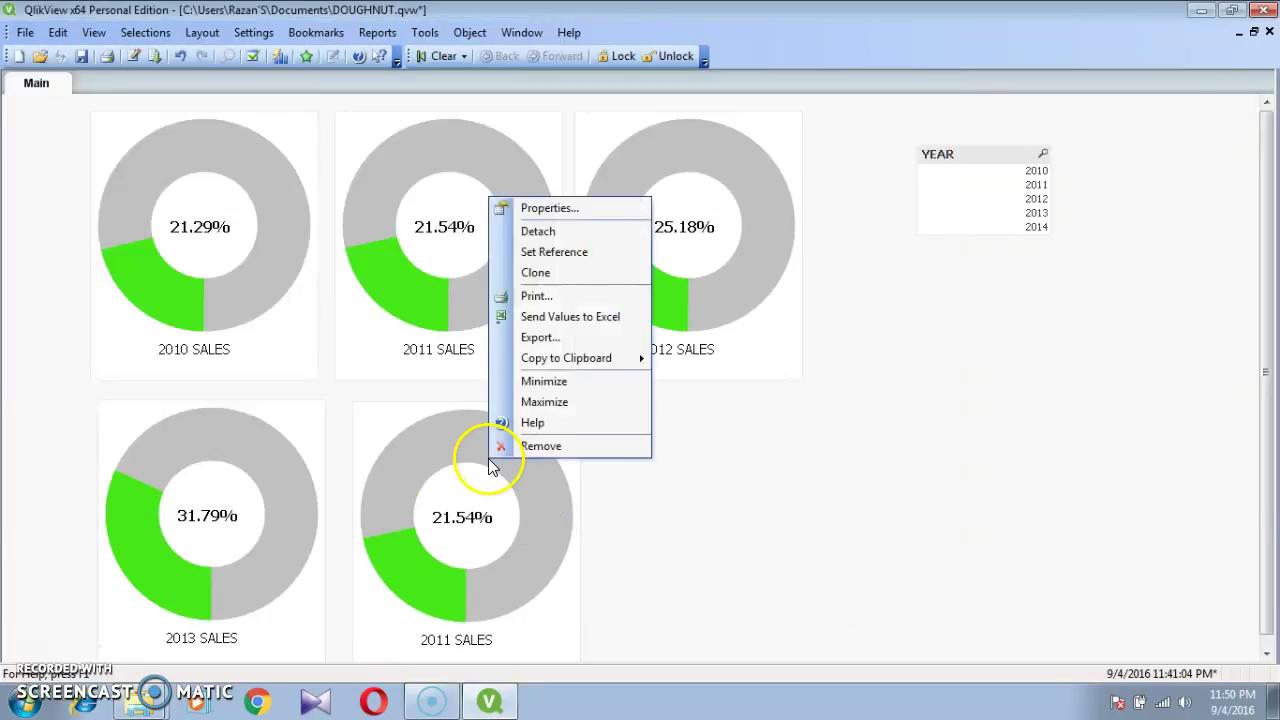
pyautogui.click(546, 210)
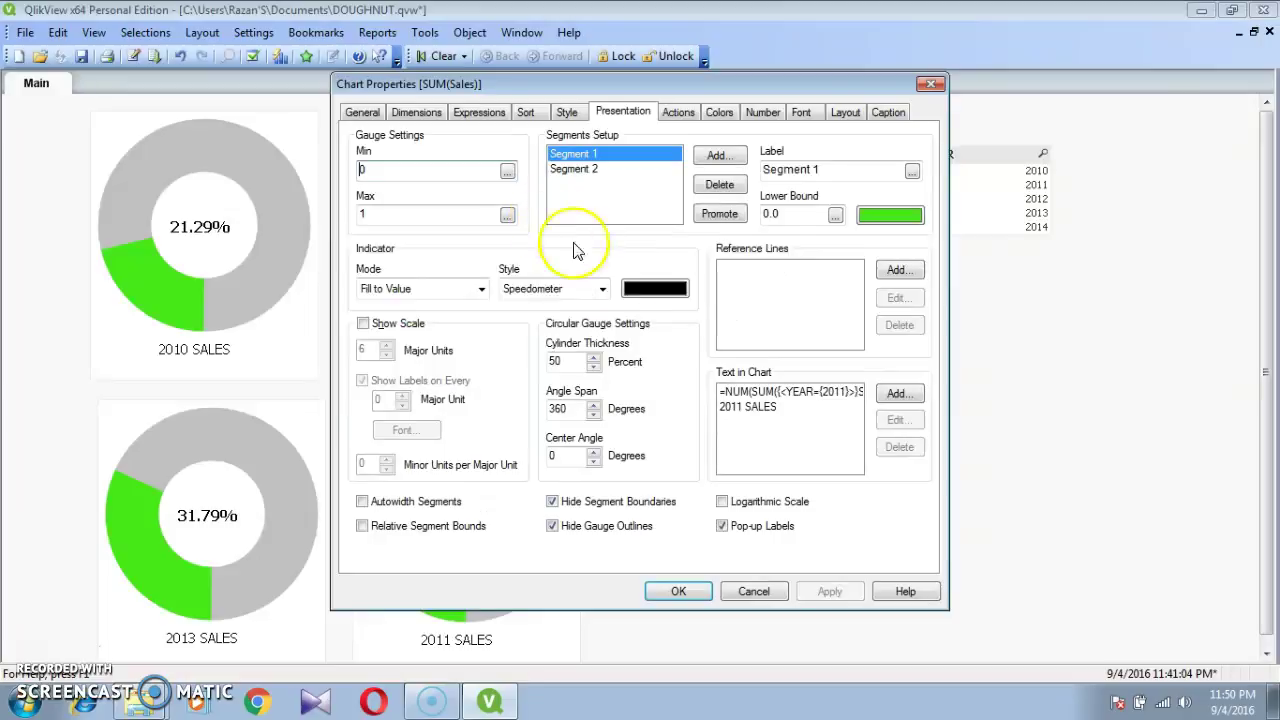
pyautogui.click(620, 169)
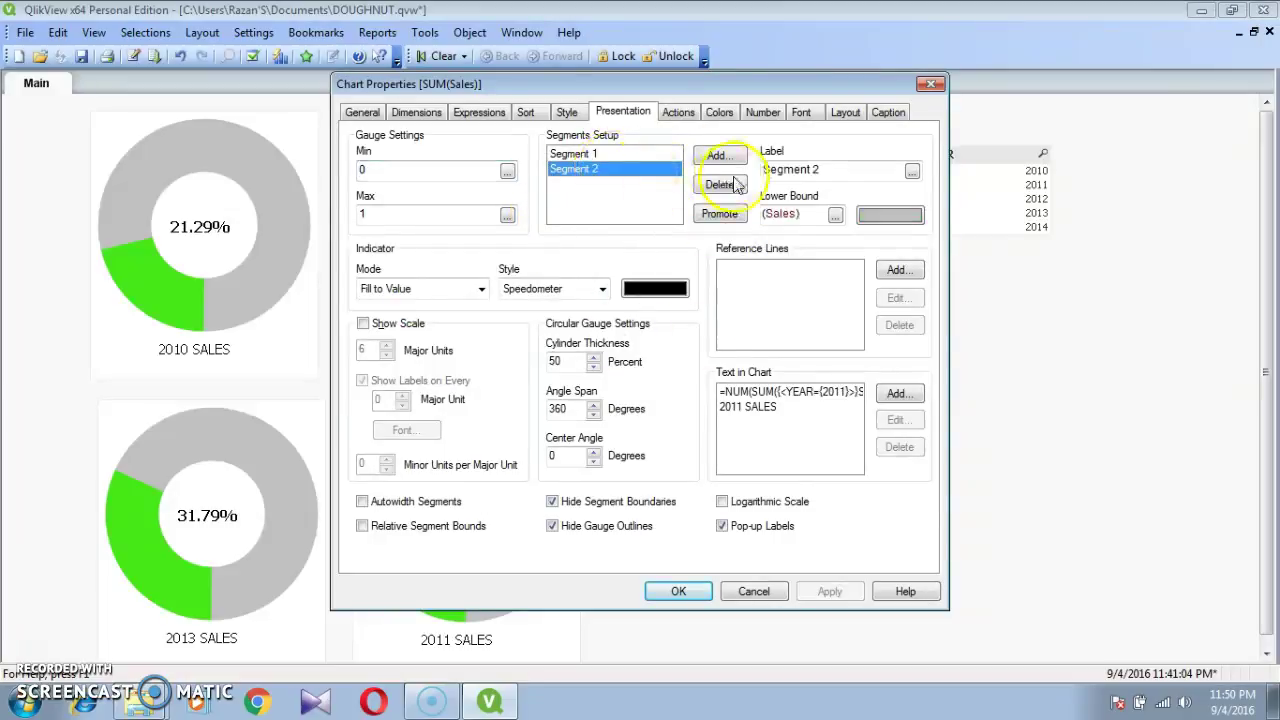
pyautogui.click(835, 214)
pyautogui.click(624, 192)
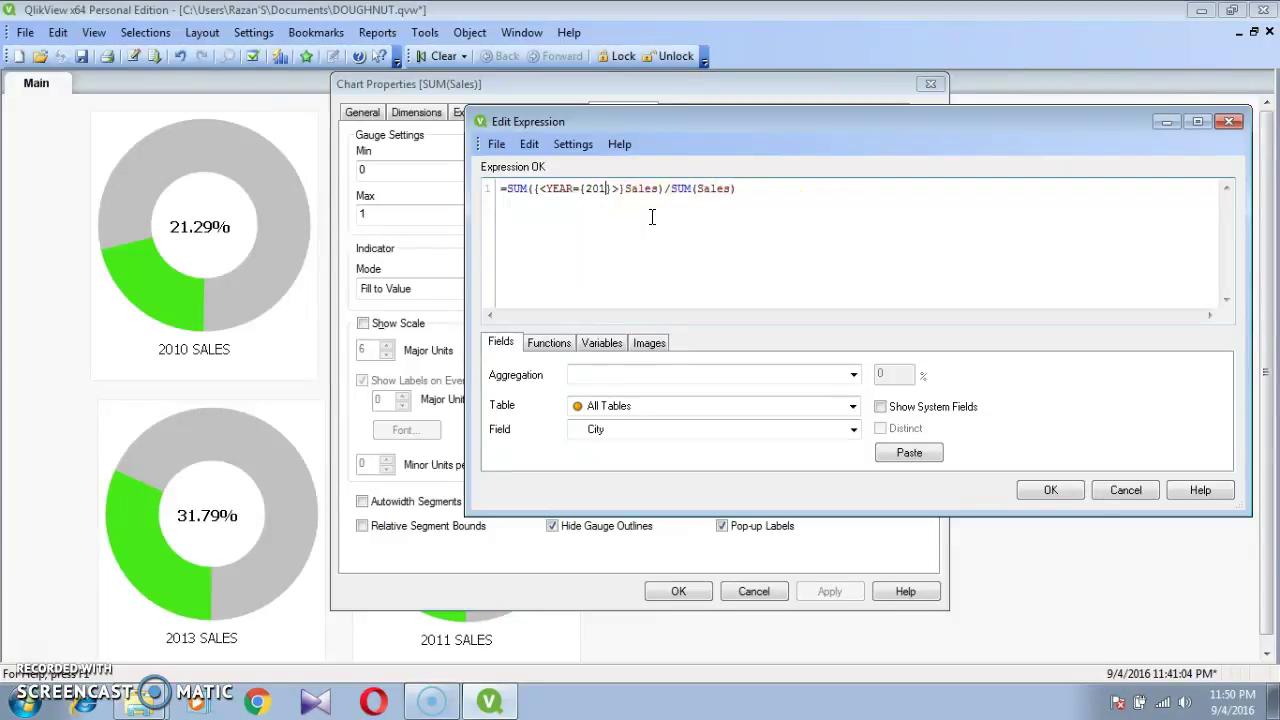
pyautogui.click(1050, 490)
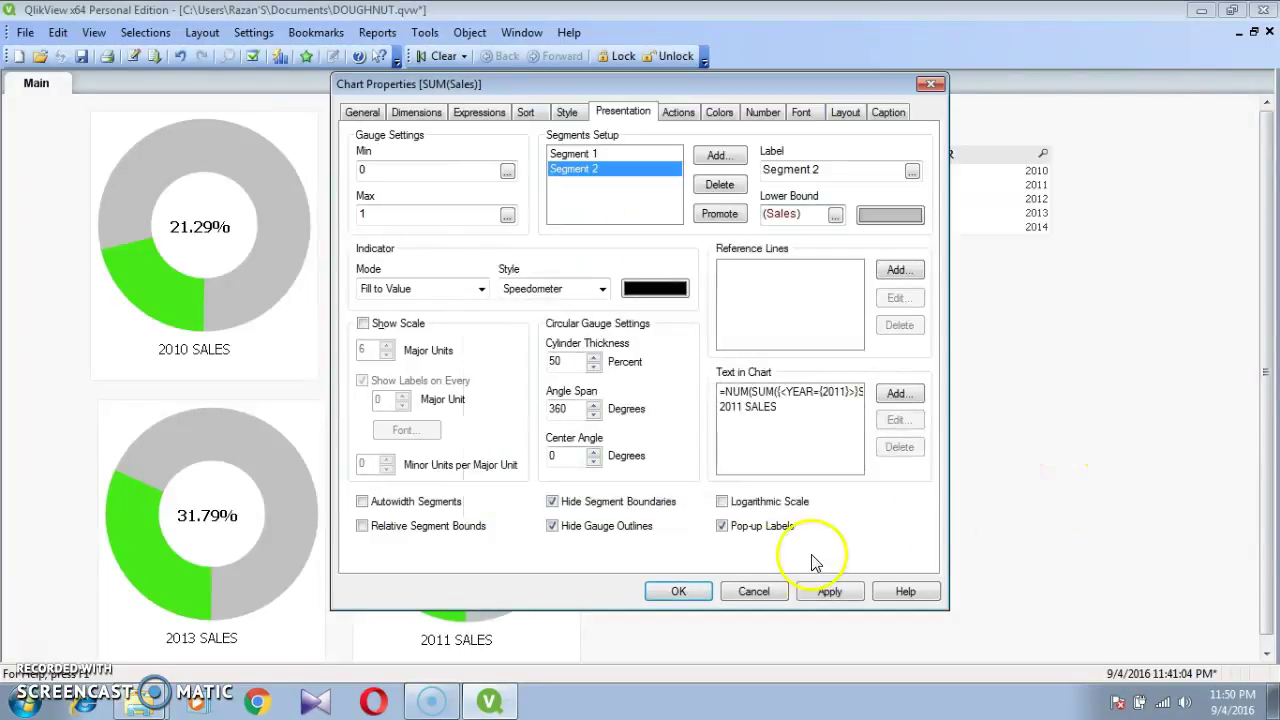
# Step: Change the year in the percentage text expression of the second row's second chart to 2014
pyautogui.click(790, 392)
pyautogui.click(895, 419)
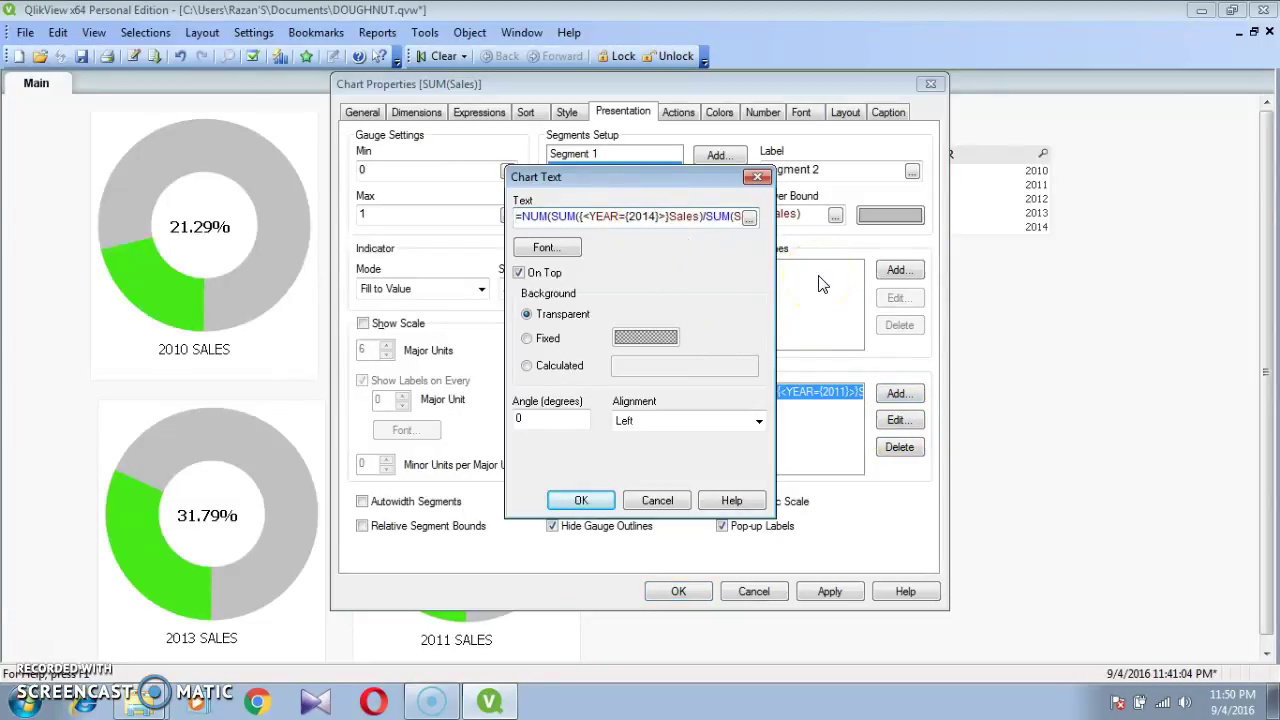
pyautogui.click(578, 500)
# Step: Change the label text of the second row's second chart to 2014 SALES, apply the edits and close the chart properties
pyautogui.click(772, 406)
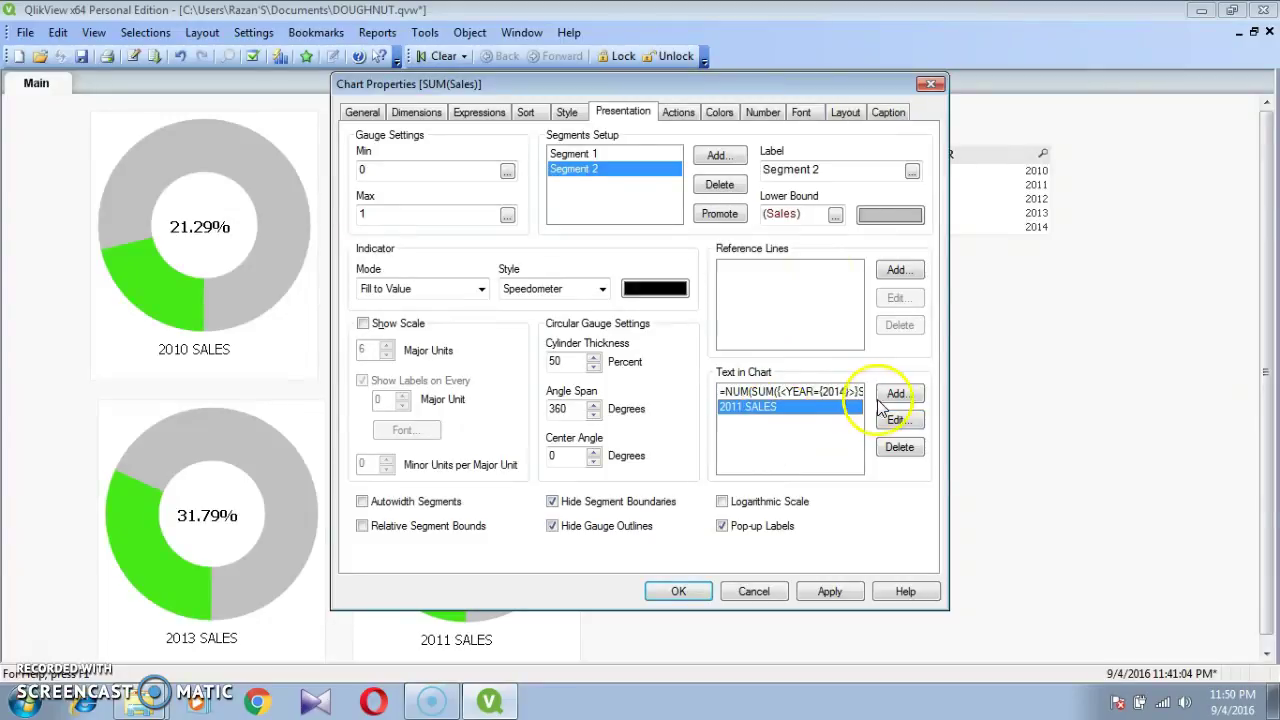
pyautogui.click(895, 419)
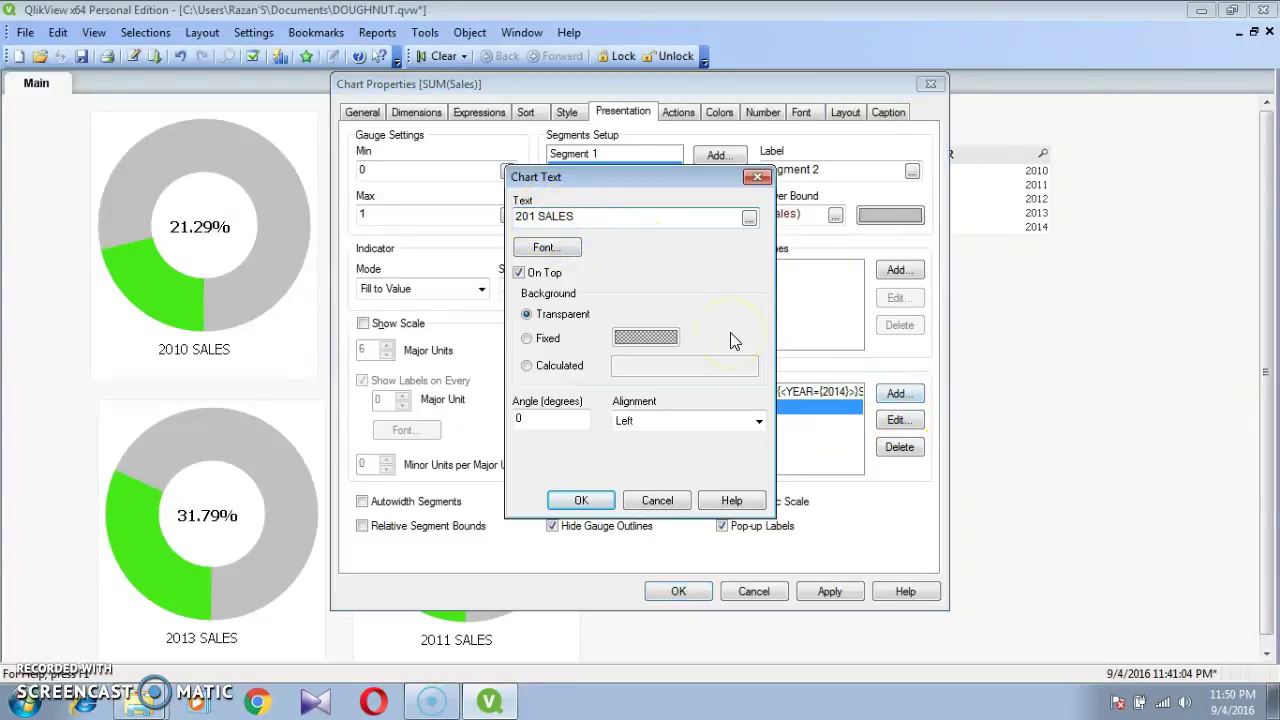
pyautogui.click(578, 498)
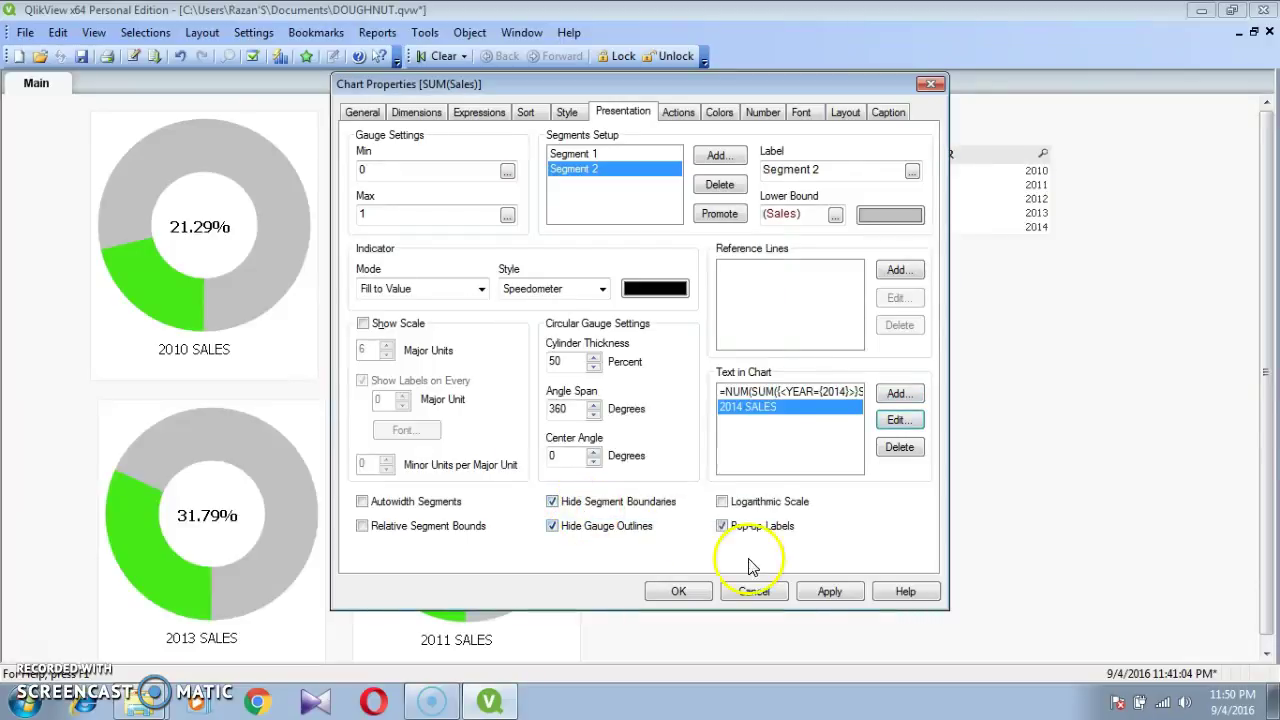
pyautogui.click(829, 592)
pyautogui.click(676, 592)
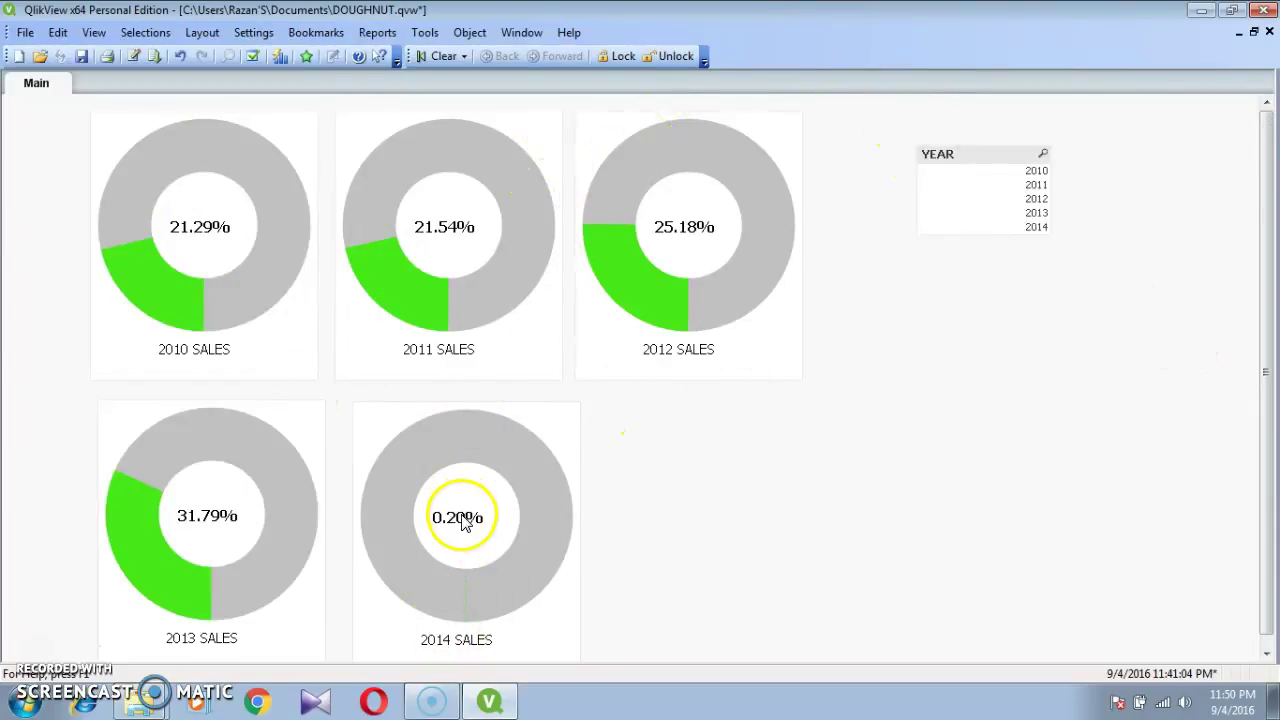
pyautogui.moveTo(465, 524)
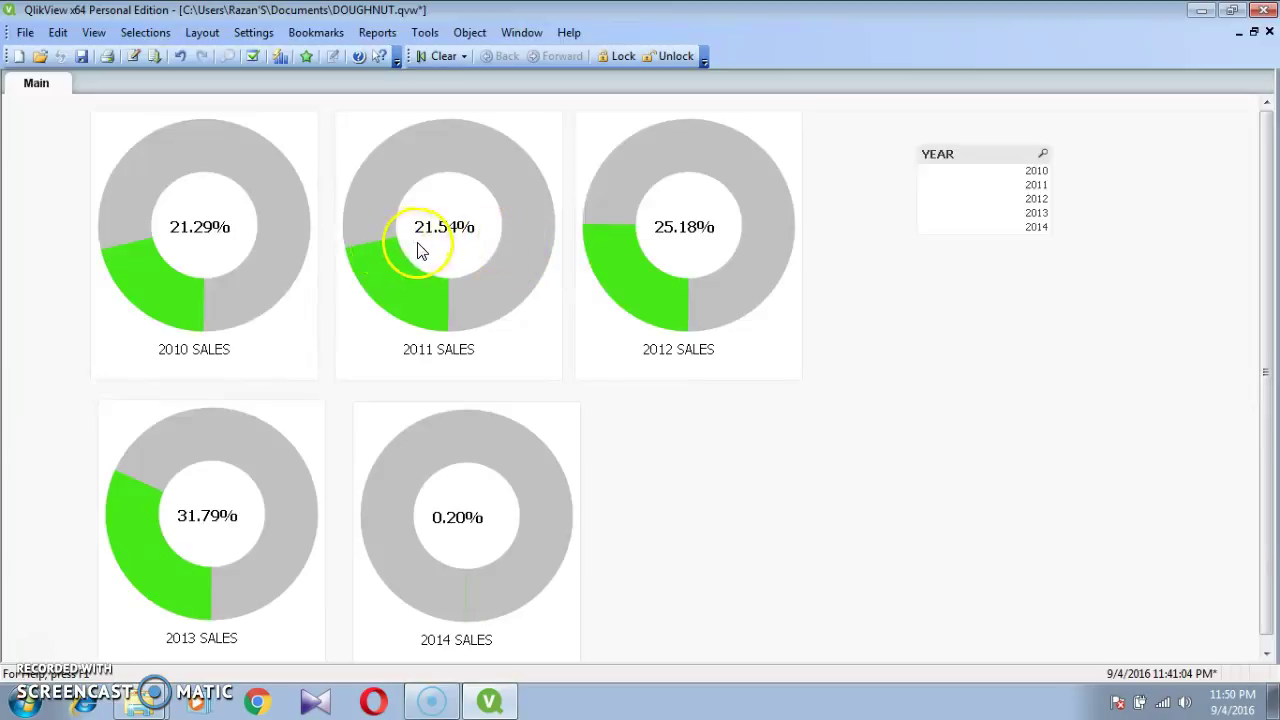
pyautogui.moveTo(420, 251)
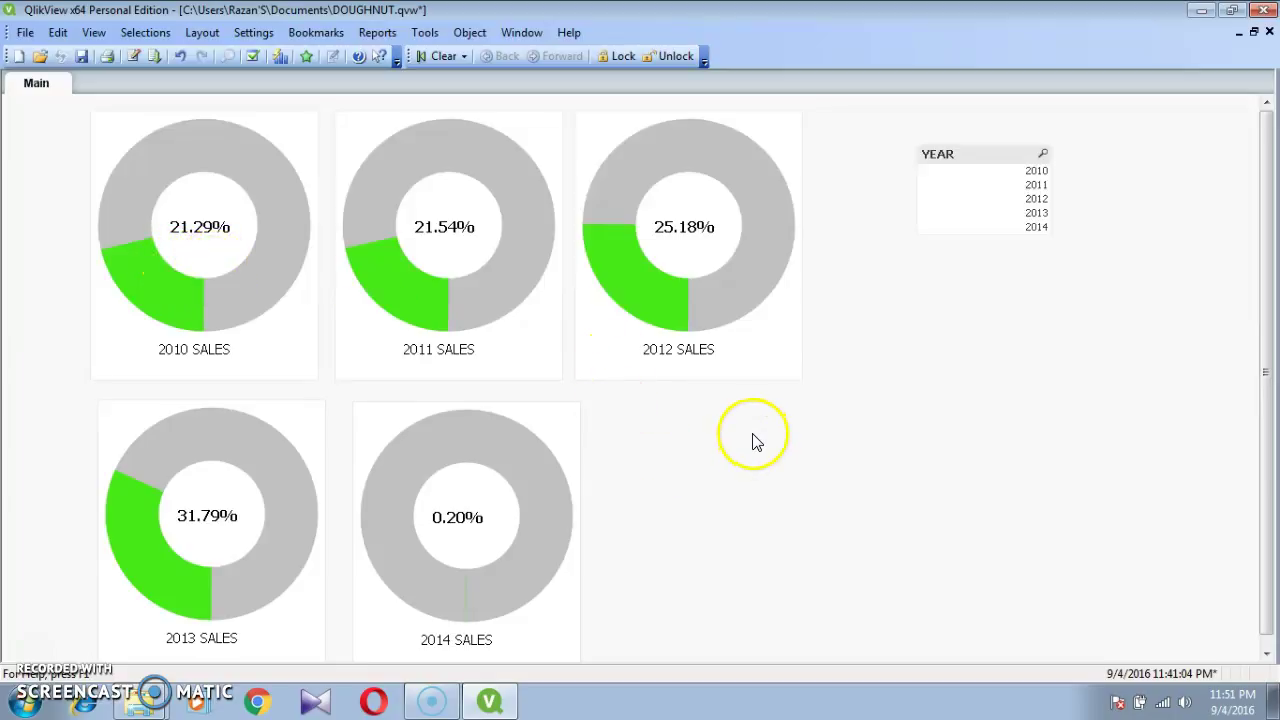
pyautogui.press('super+r')
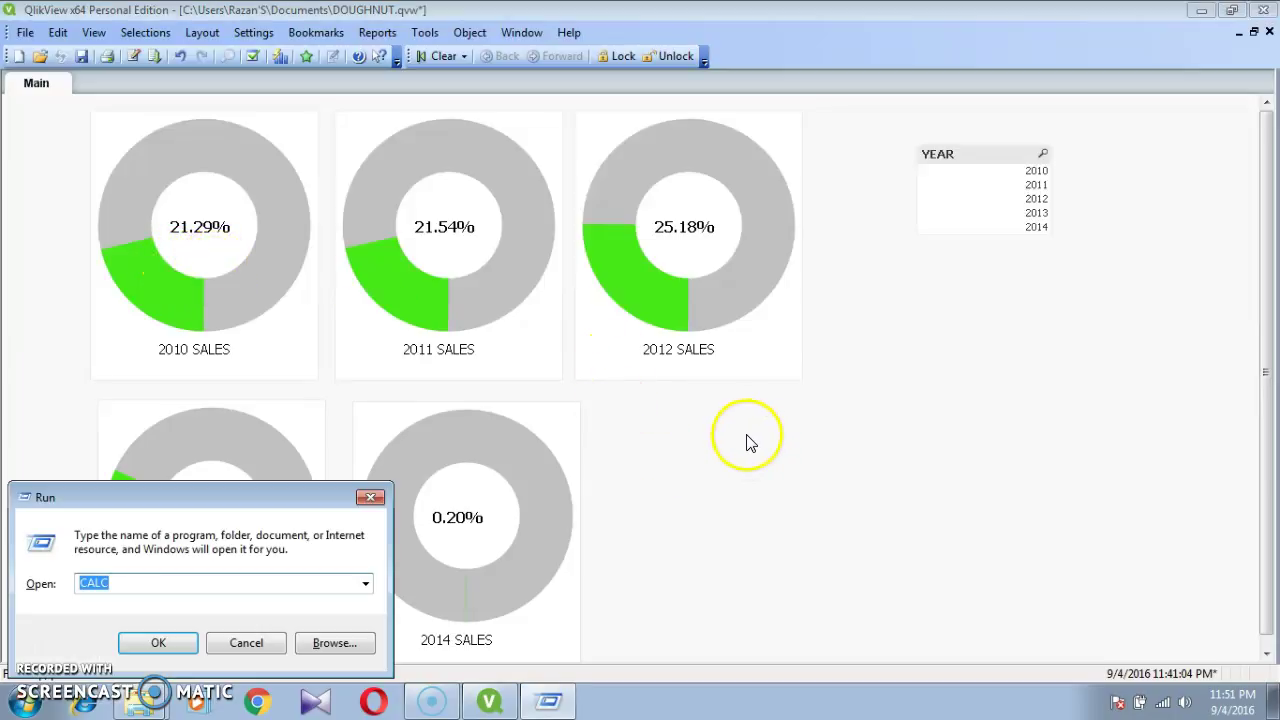
pyautogui.click(369, 497)
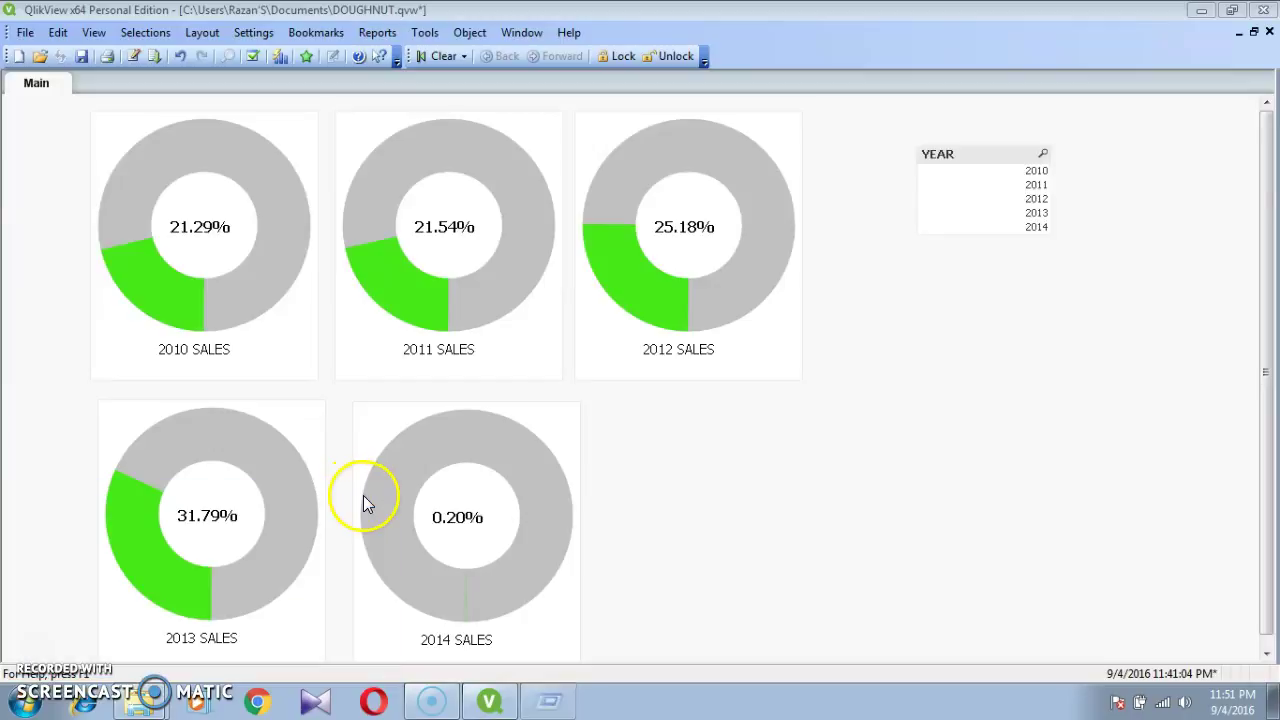